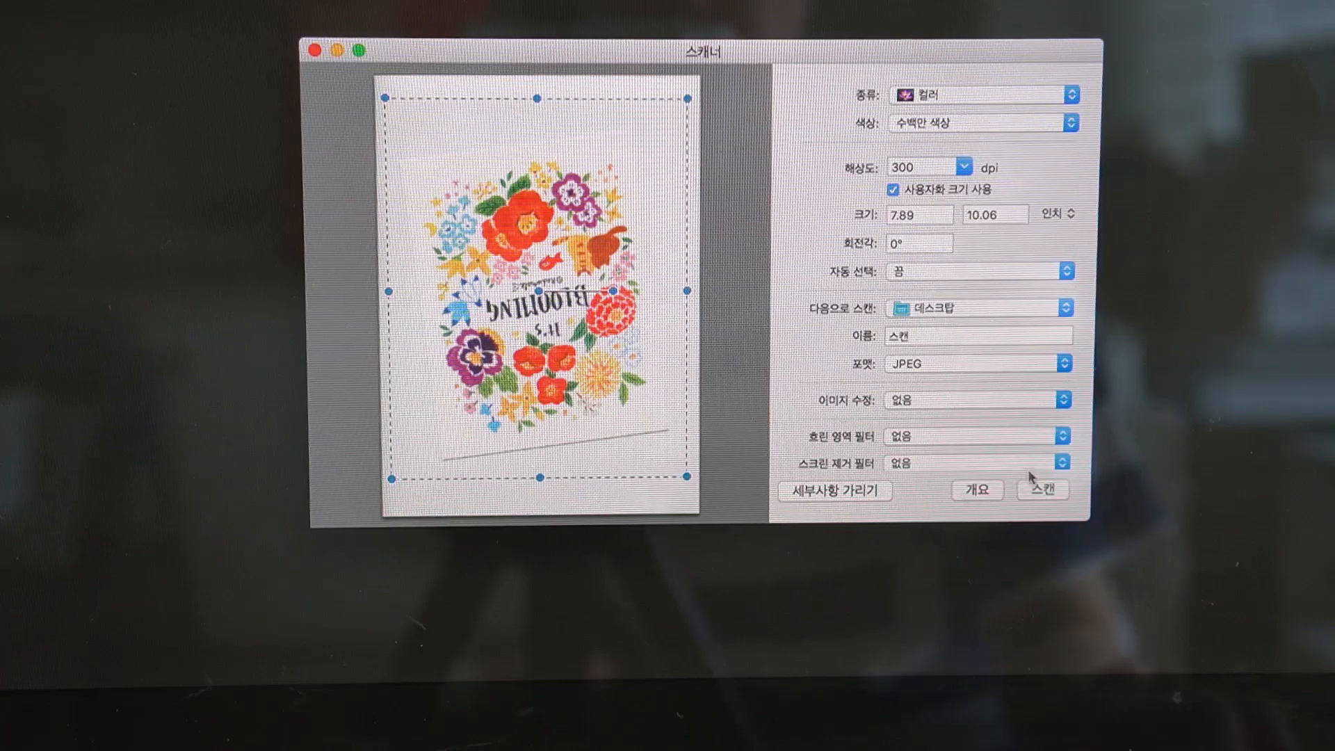
# Scan the flower artwork in color at 300 dpi as a JPEG to the desktop, and open the scanned file.
pyautogui.click(942, 168)
pyautogui.click(965, 168)
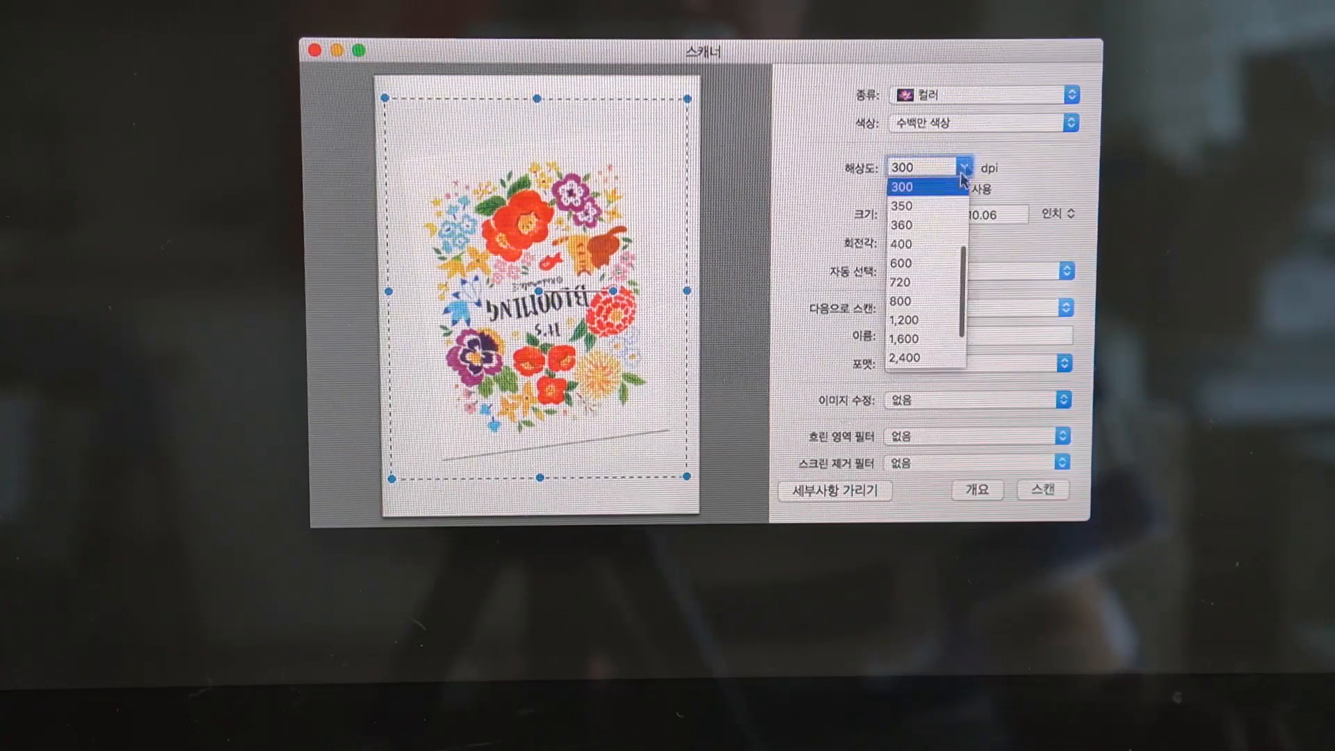
pyautogui.click(921, 187)
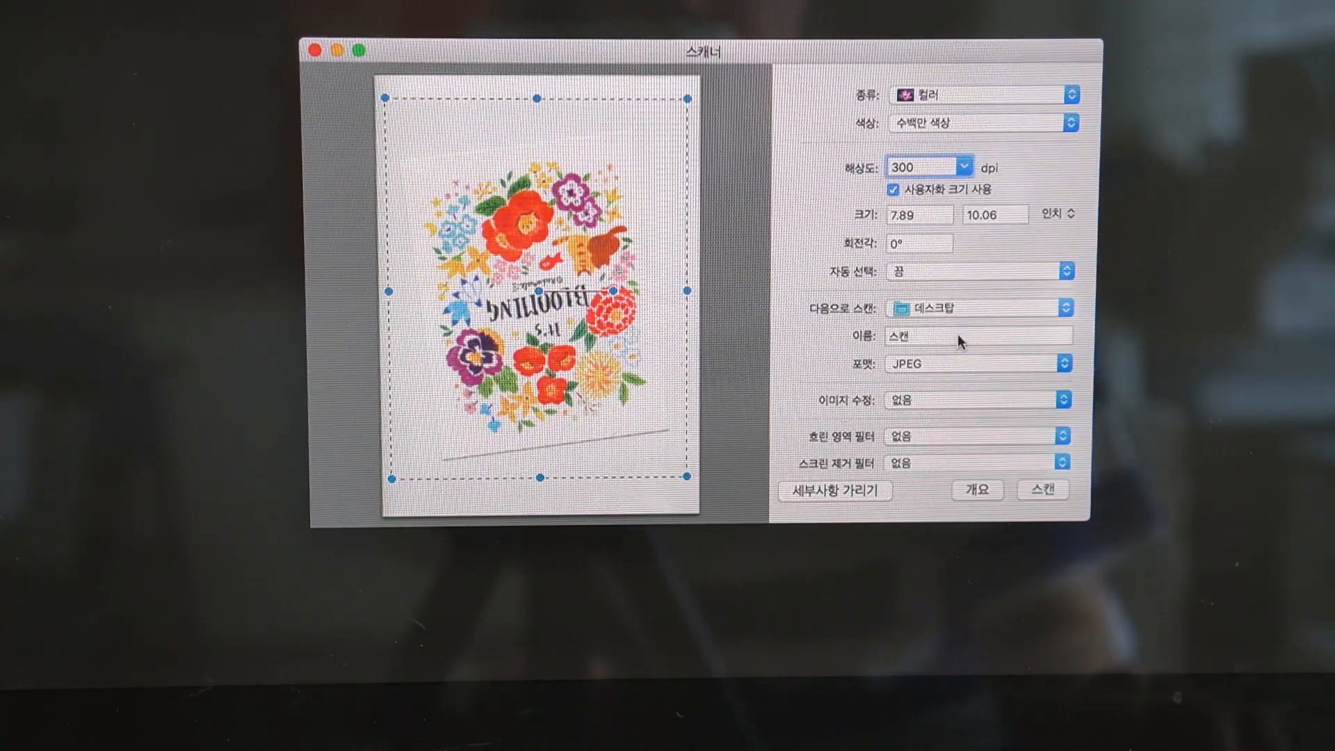
pyautogui.click(959, 363)
pyautogui.click(915, 369)
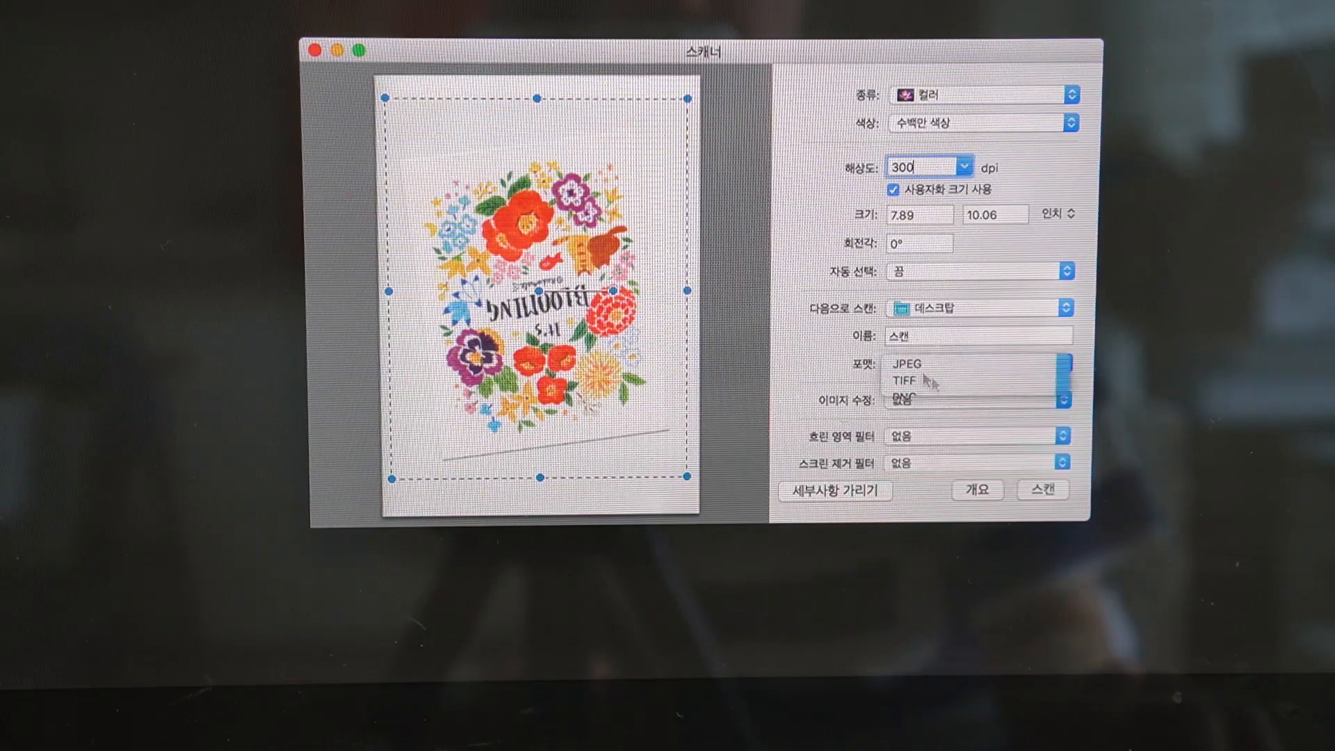
pyautogui.click(1046, 491)
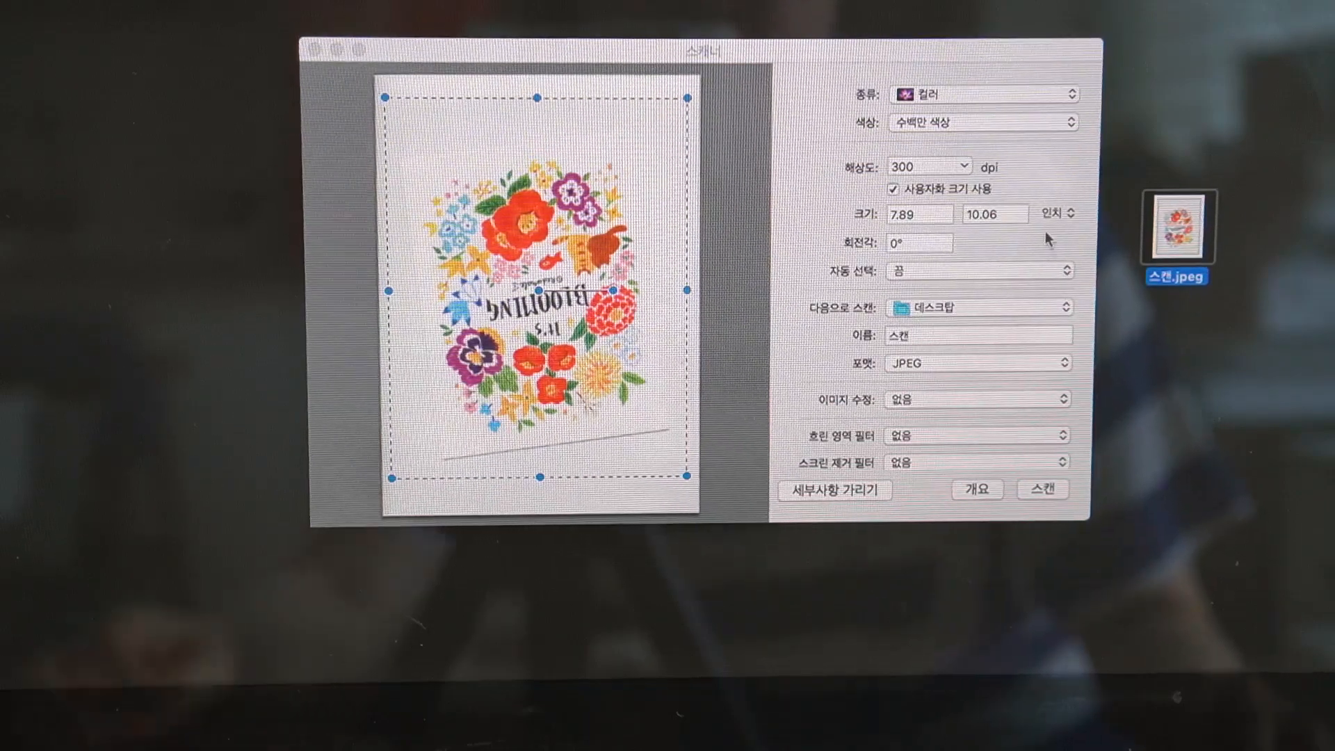
pyautogui.doubleClick(1168, 241)
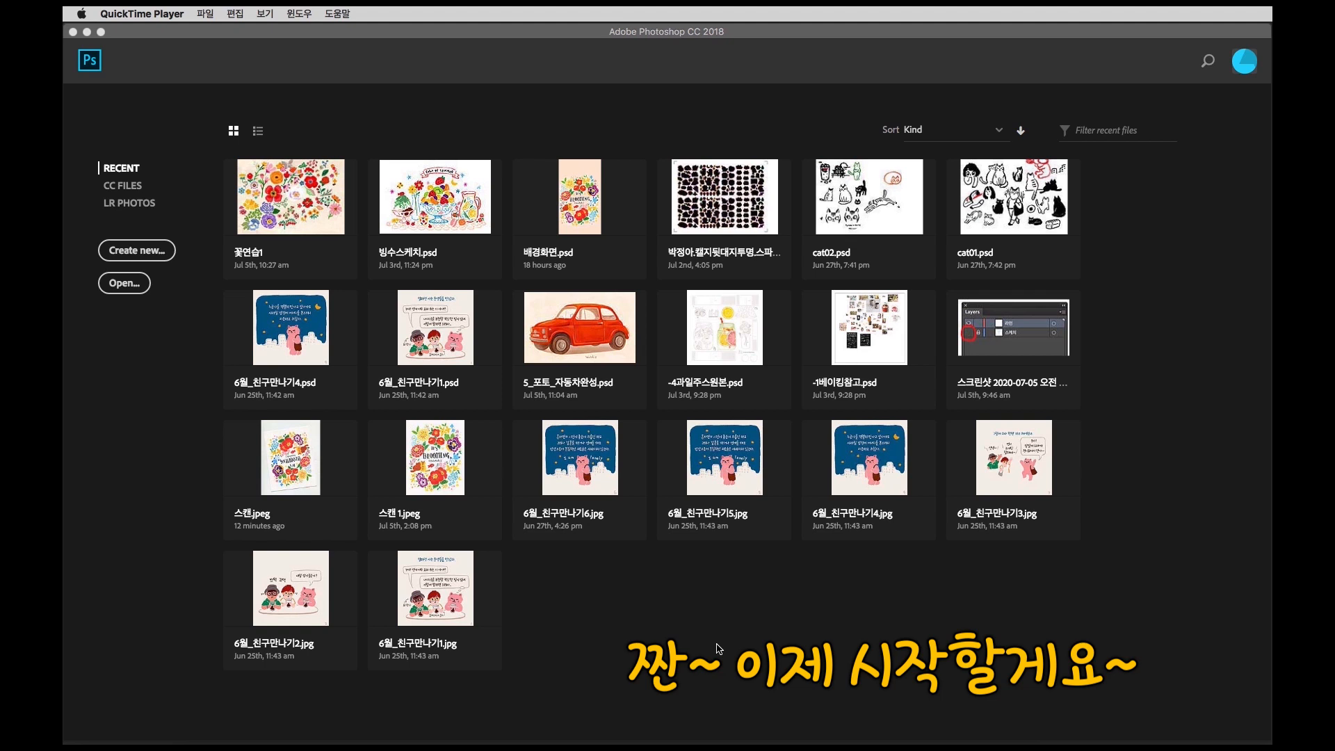
# Switch to Photoshop and create a new 1080 x 1920 pixel RGB document at 72 pixels/inch with a white background.
pyautogui.click(196, 59)
pyautogui.click(189, 14)
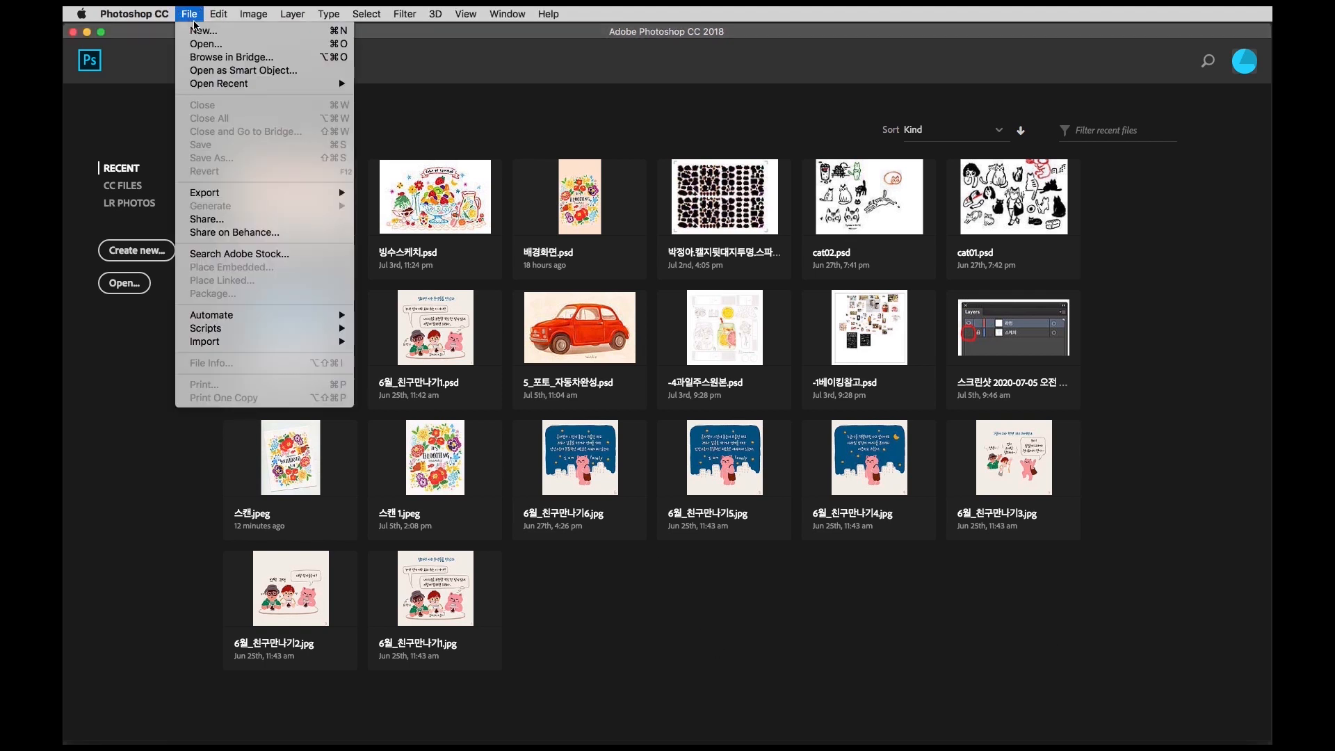
pyautogui.click(199, 29)
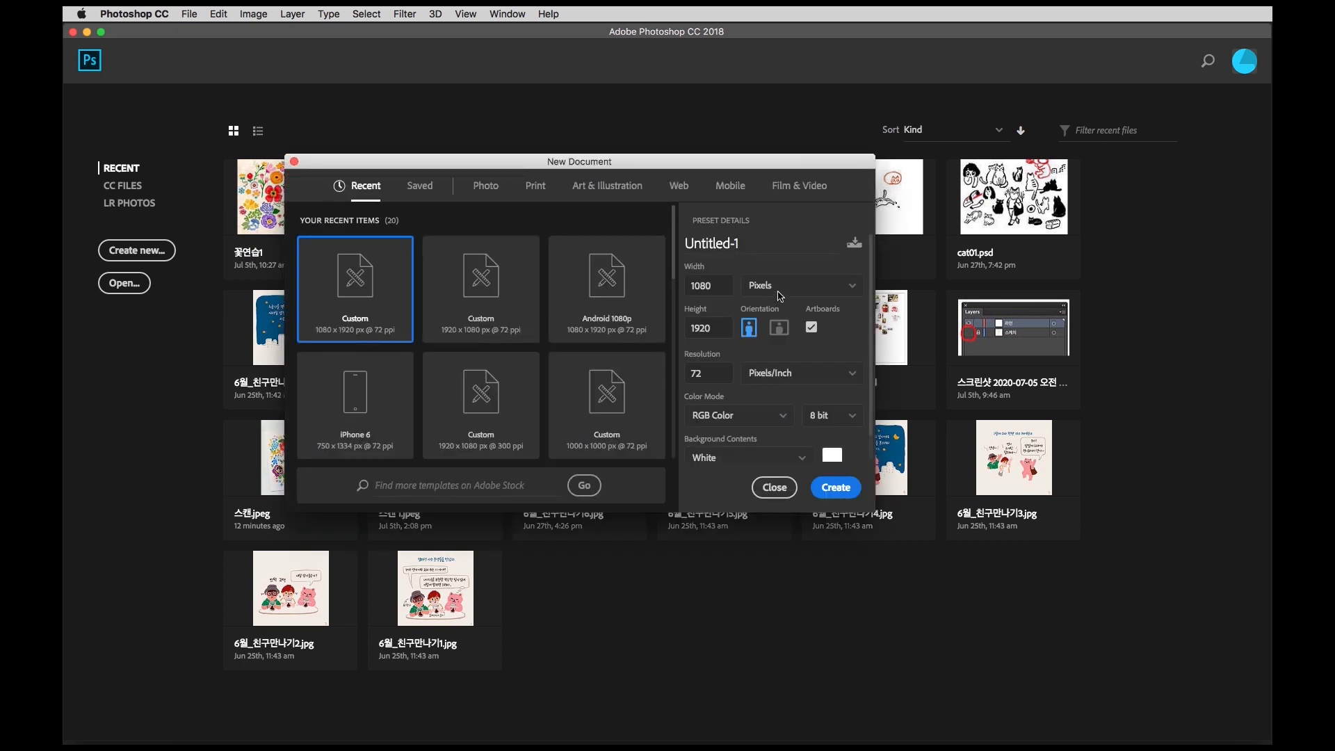
pyautogui.moveTo(720, 289); pyautogui.dragTo(676, 283)
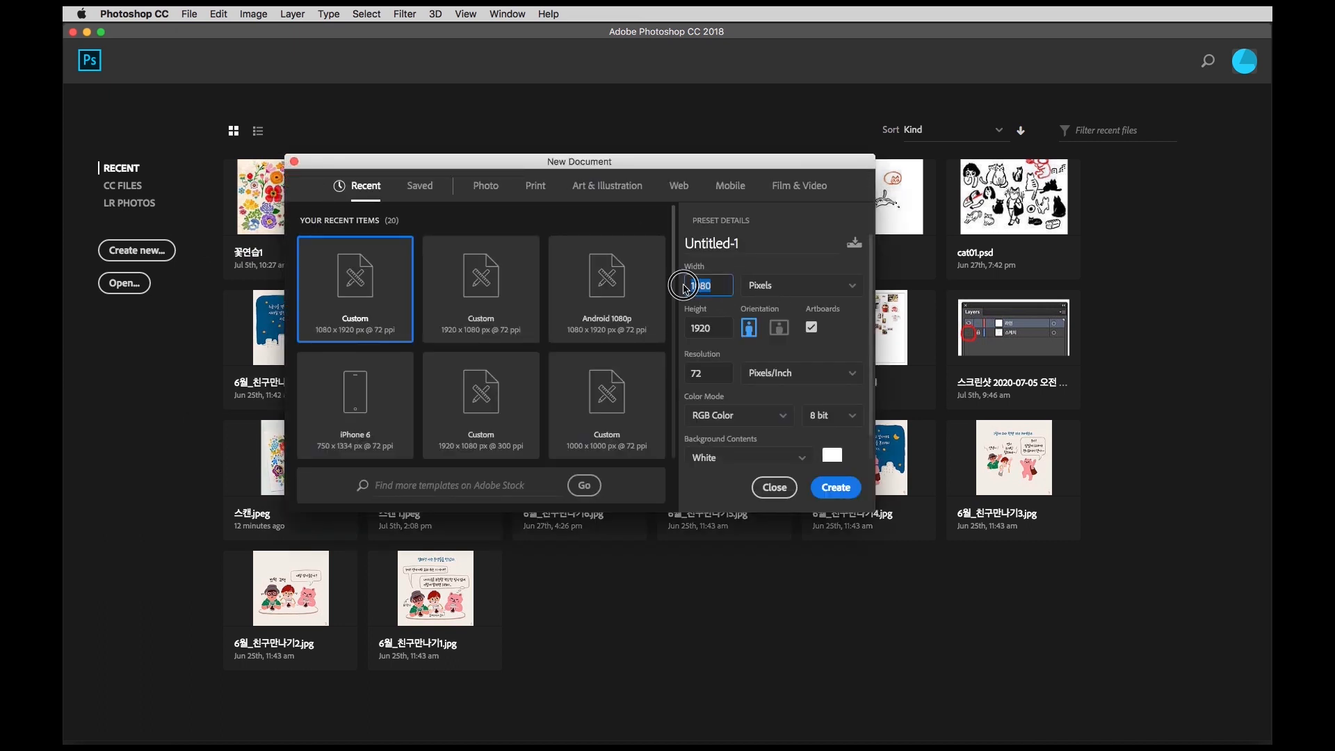
pyautogui.moveTo(721, 331); pyautogui.dragTo(674, 328)
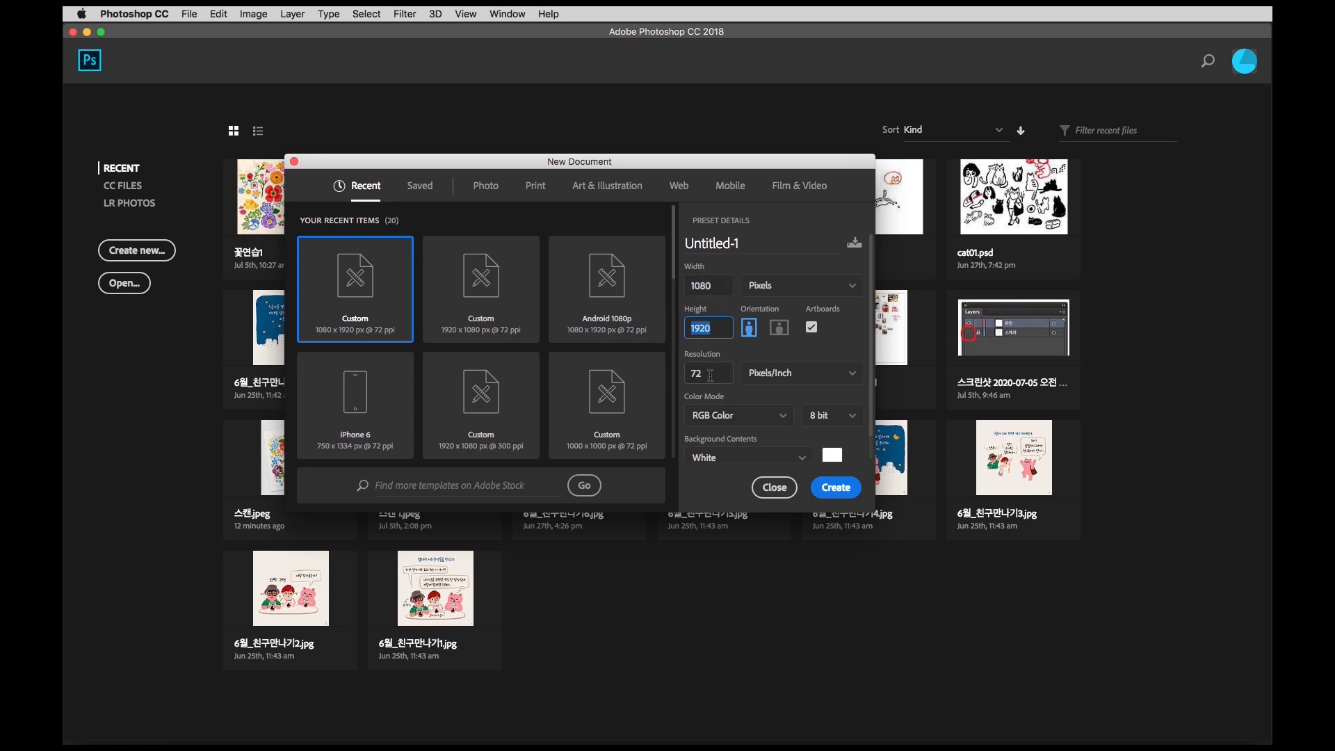
pyautogui.moveTo(710, 376); pyautogui.dragTo(674, 377)
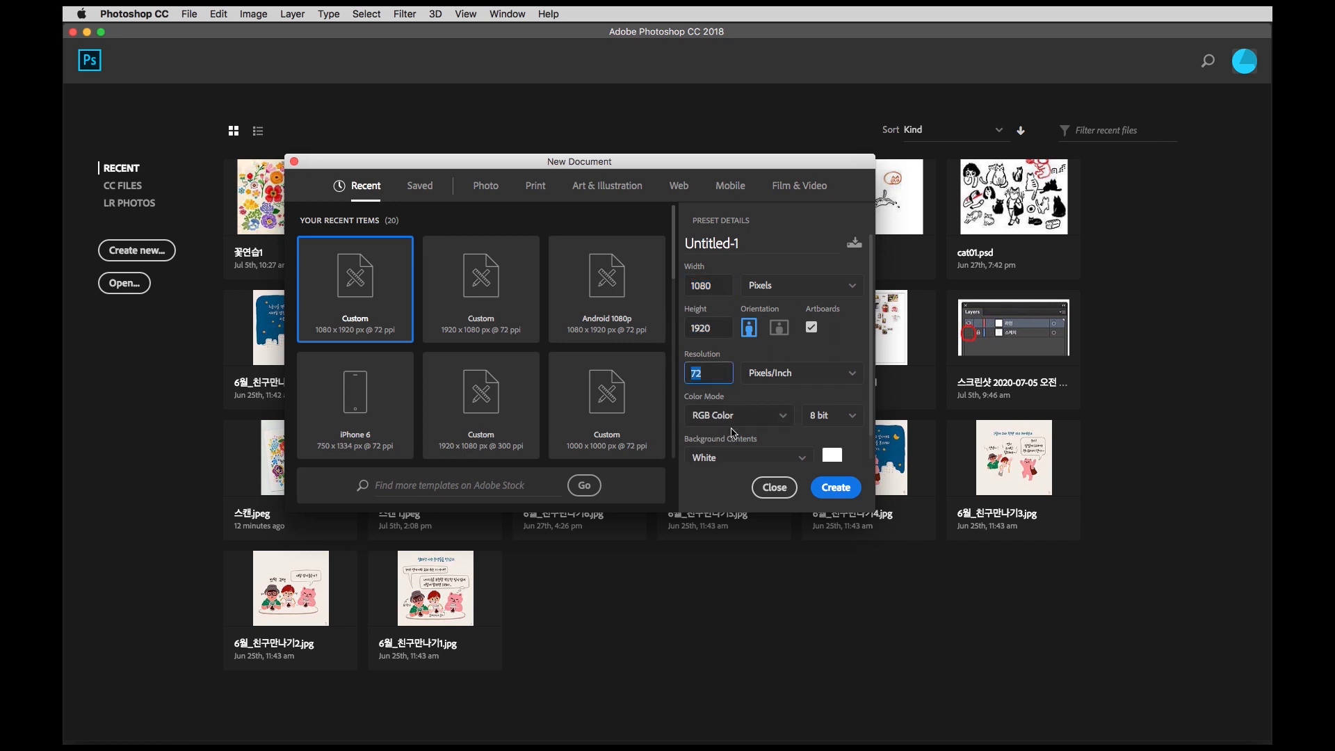
pyautogui.click(835, 486)
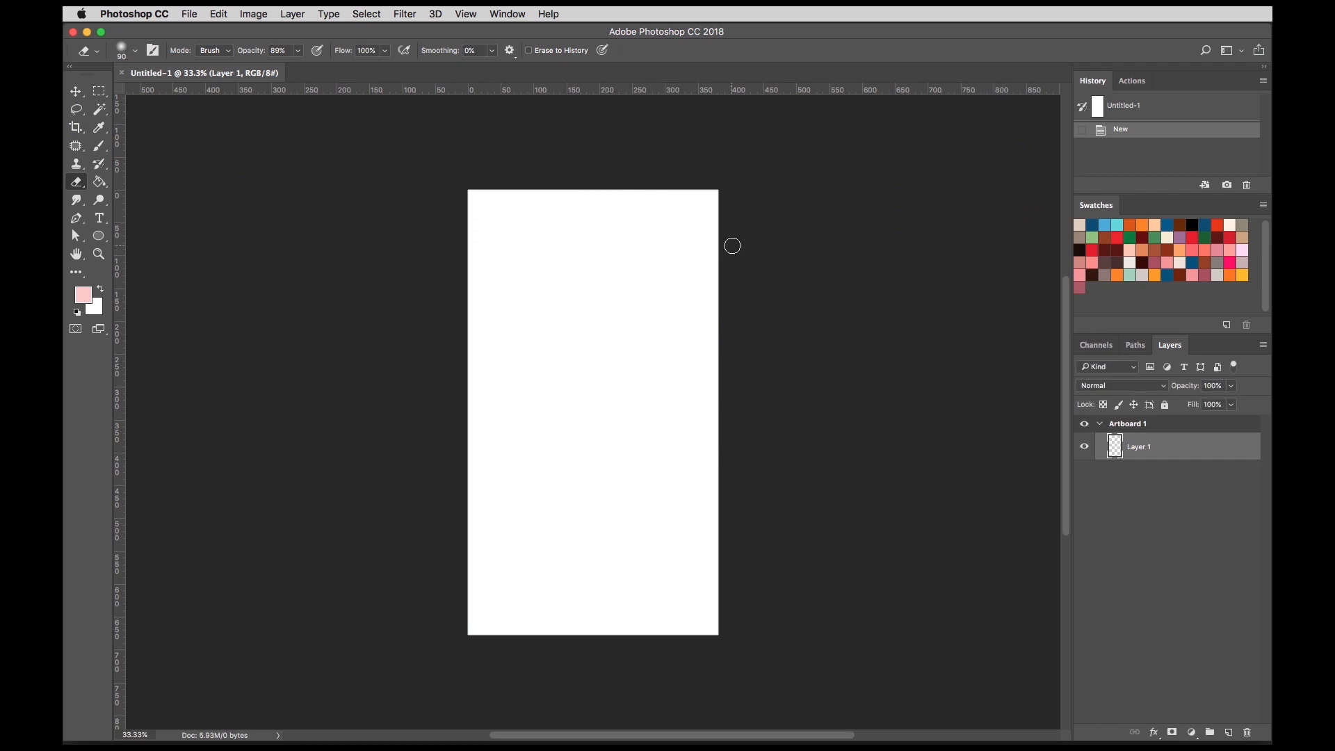
# Open the scanned image 스캔.jpeg from the desktop.
pyautogui.click(190, 14)
pyautogui.press('Return')
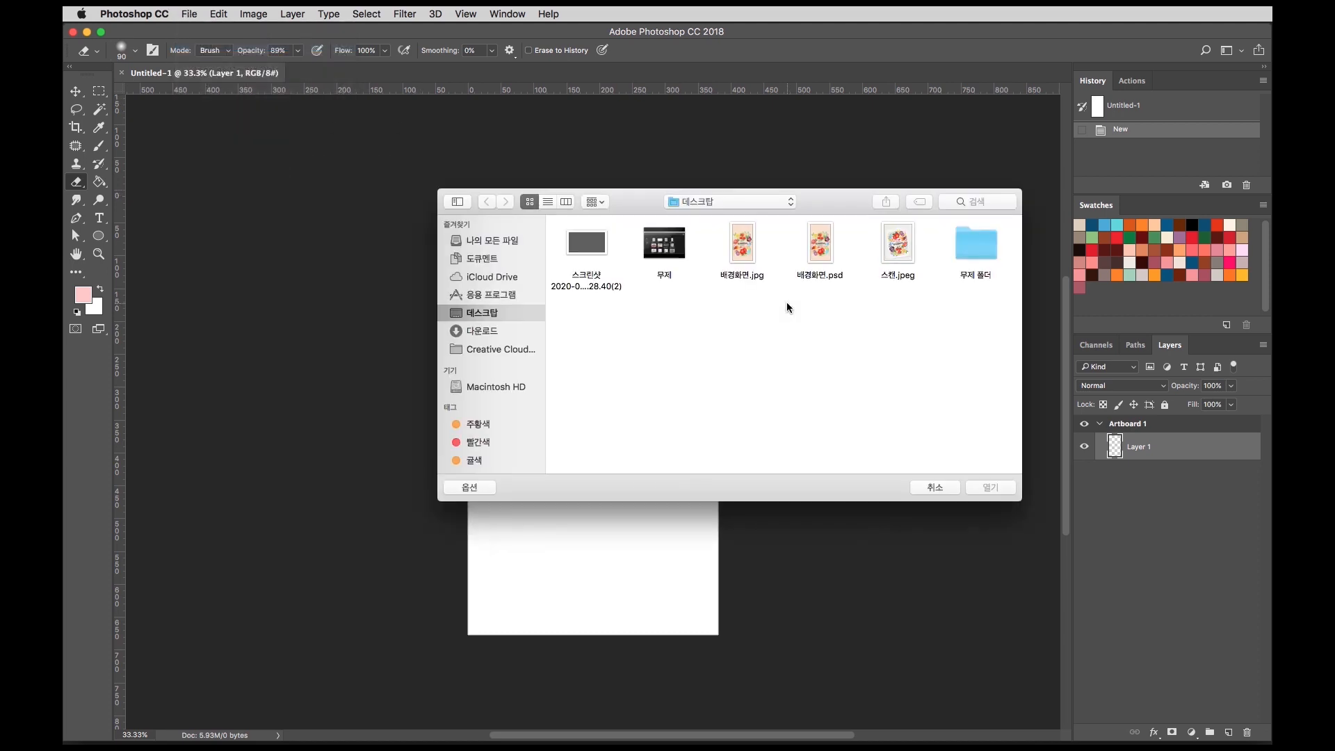
pyautogui.click(909, 280)
pyautogui.click(988, 487)
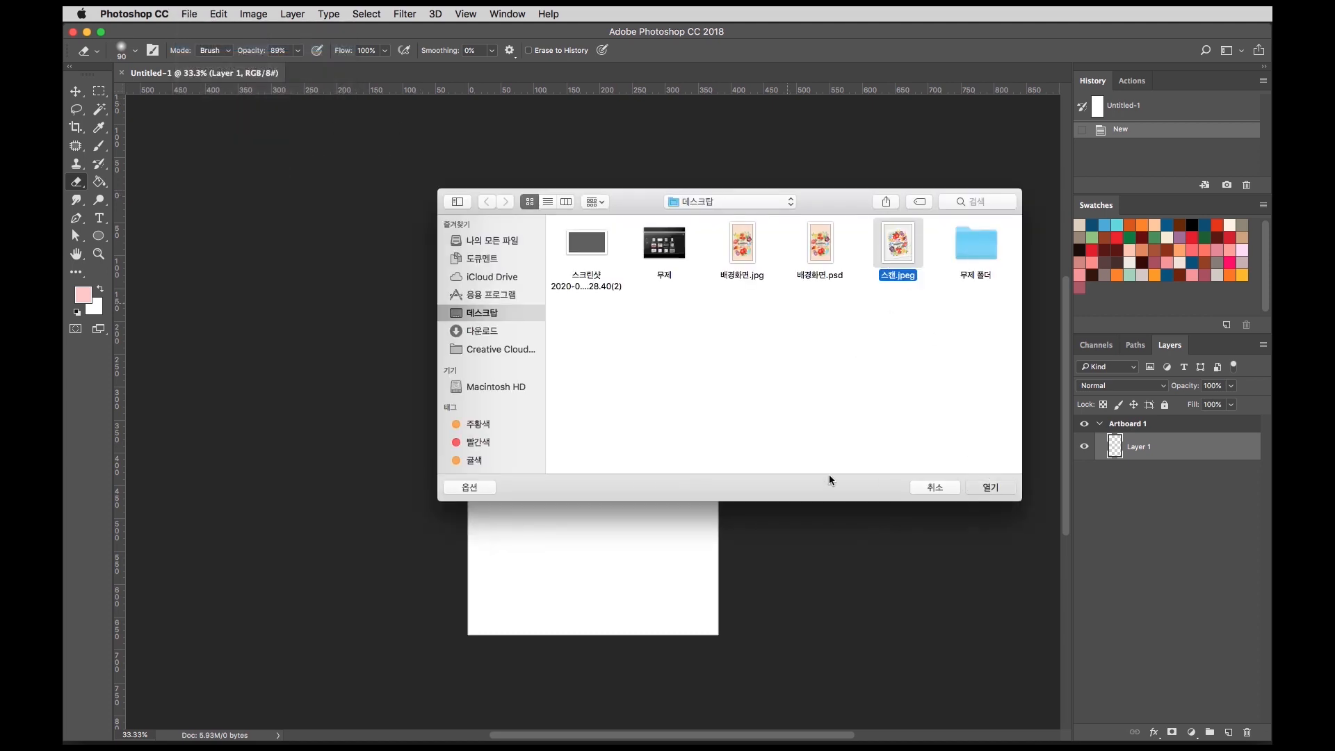
pyautogui.click(182, 73)
pyautogui.click(344, 73)
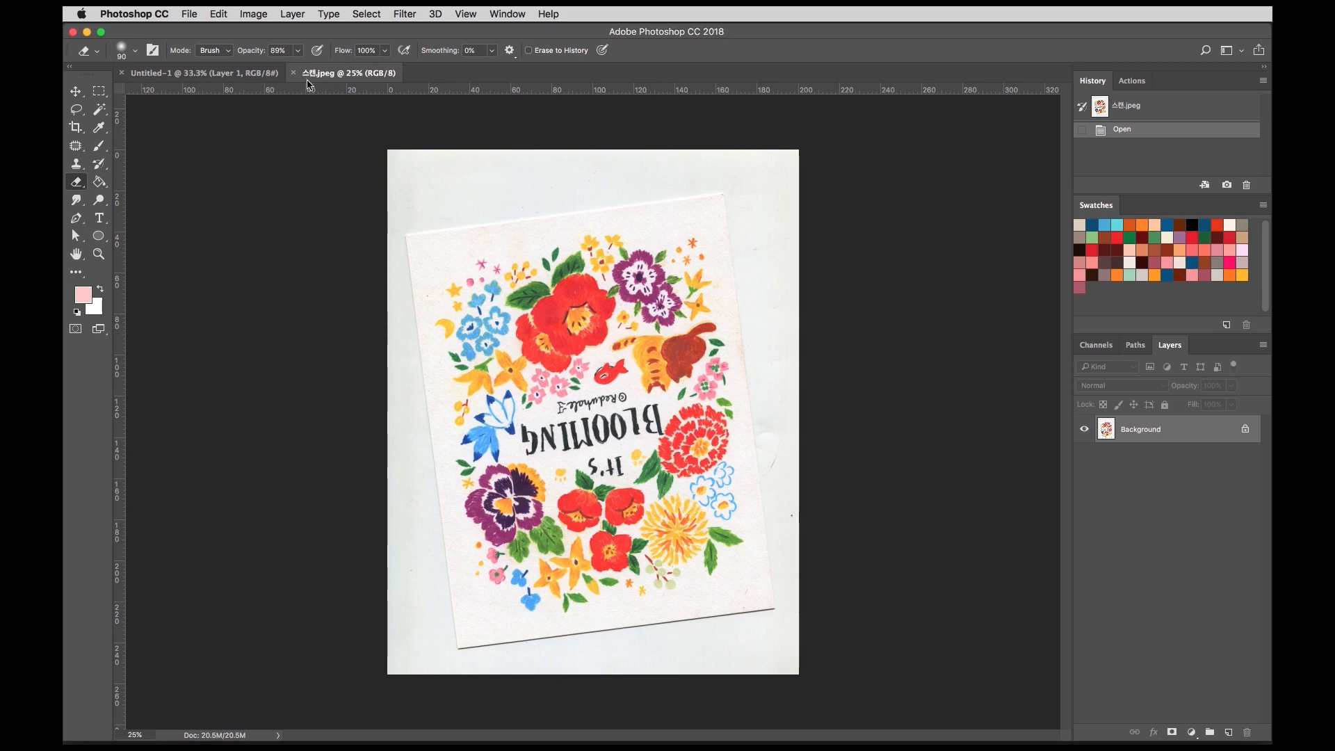
# Float the scan in its own window and copy it with the Move tool onto the blank artboard of Untitled-1.
pyautogui.moveTo(317, 76); pyautogui.dragTo(827, 130)
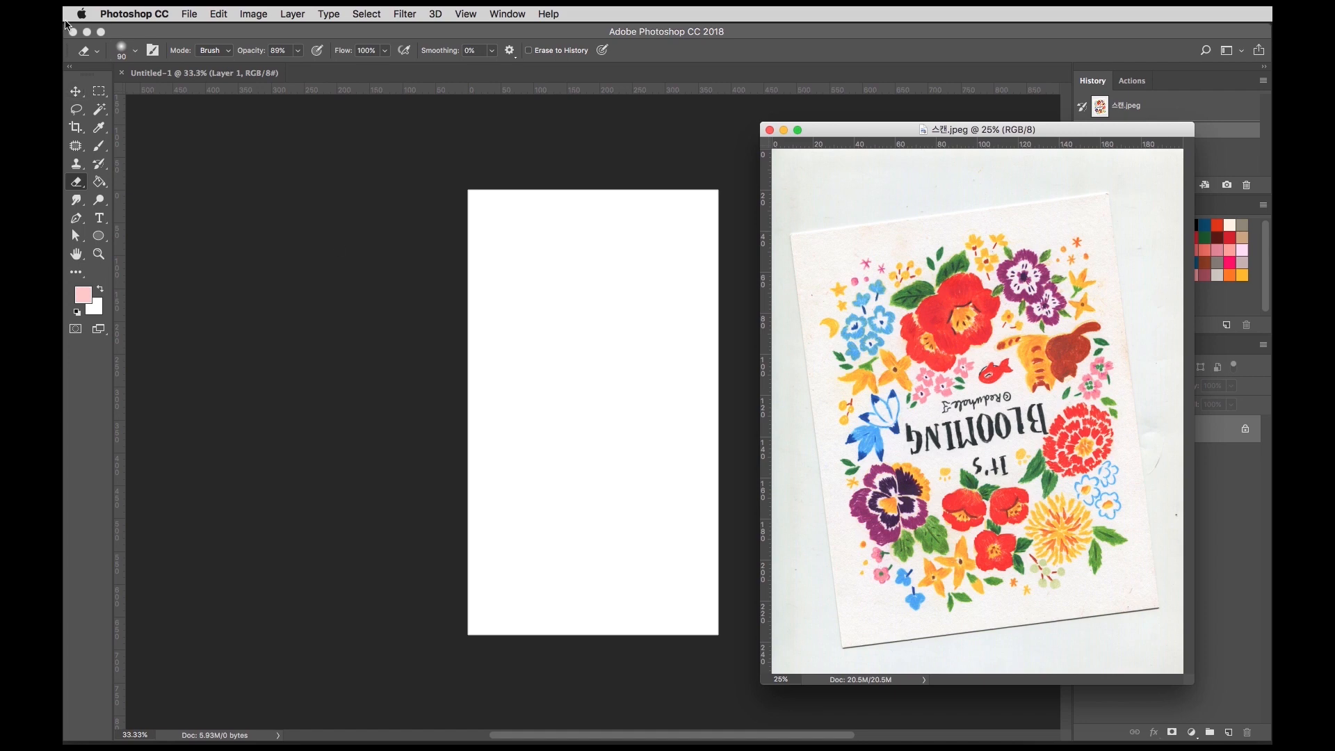
pyautogui.click(77, 91)
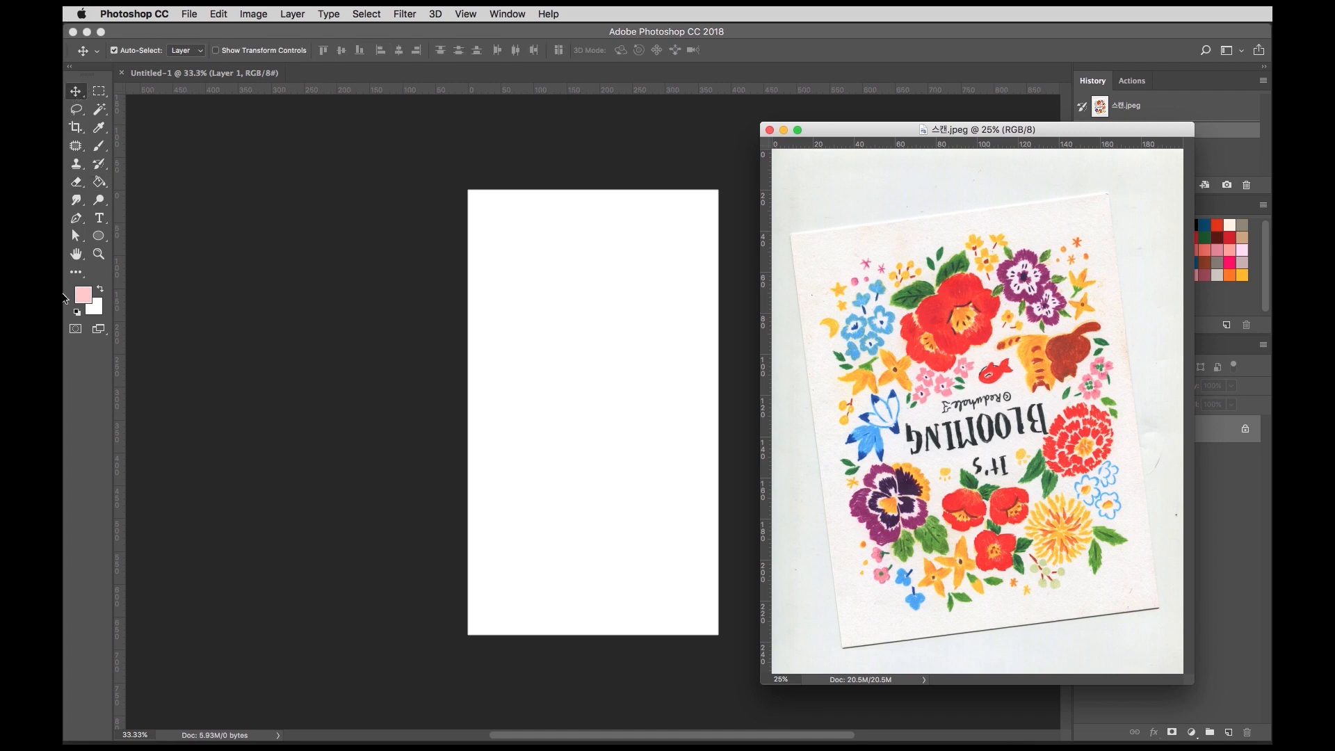
pyautogui.moveTo(966, 281); pyautogui.dragTo(643, 312)
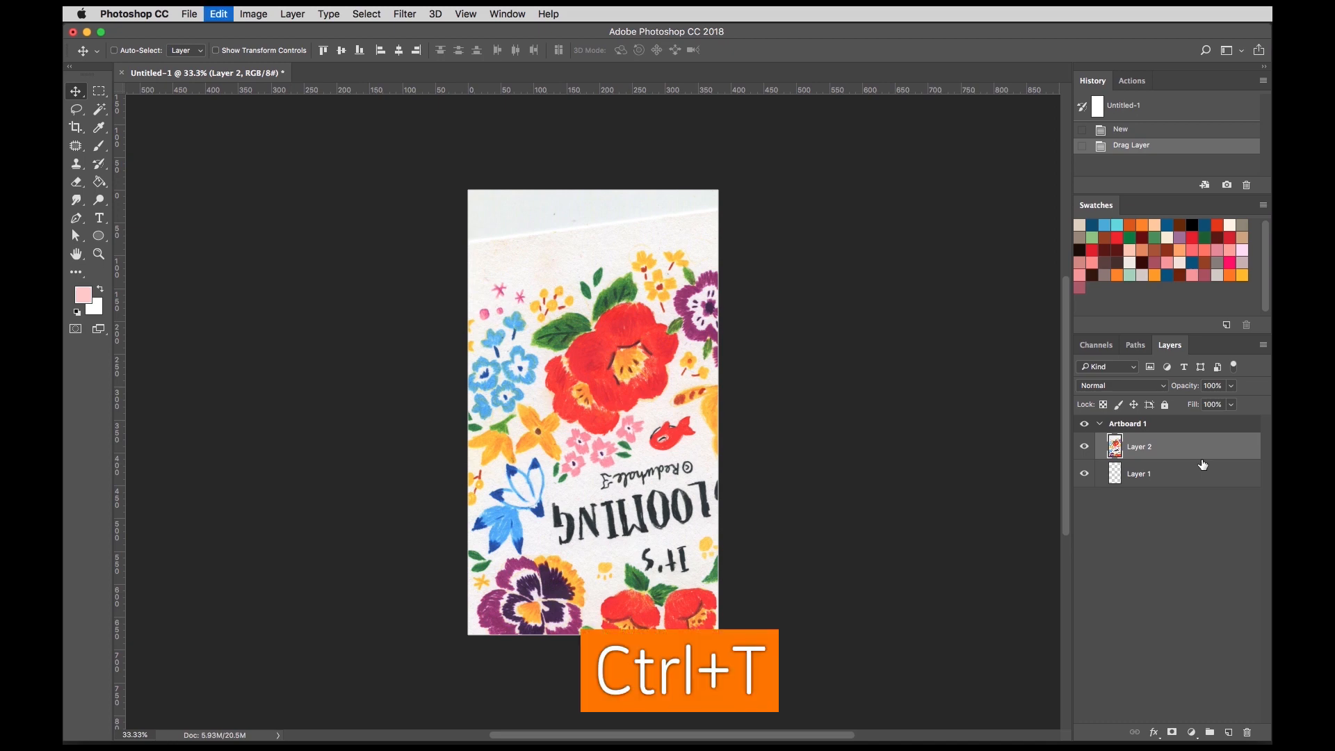
# Free Transform the scan layer, rotating it to about -172° so it reads upright and scaling the artwork down to fit the artboard.
pyautogui.hotkey('ctrl', 't')
pyautogui.moveTo(644, 310); pyautogui.dragTo(603, 330)
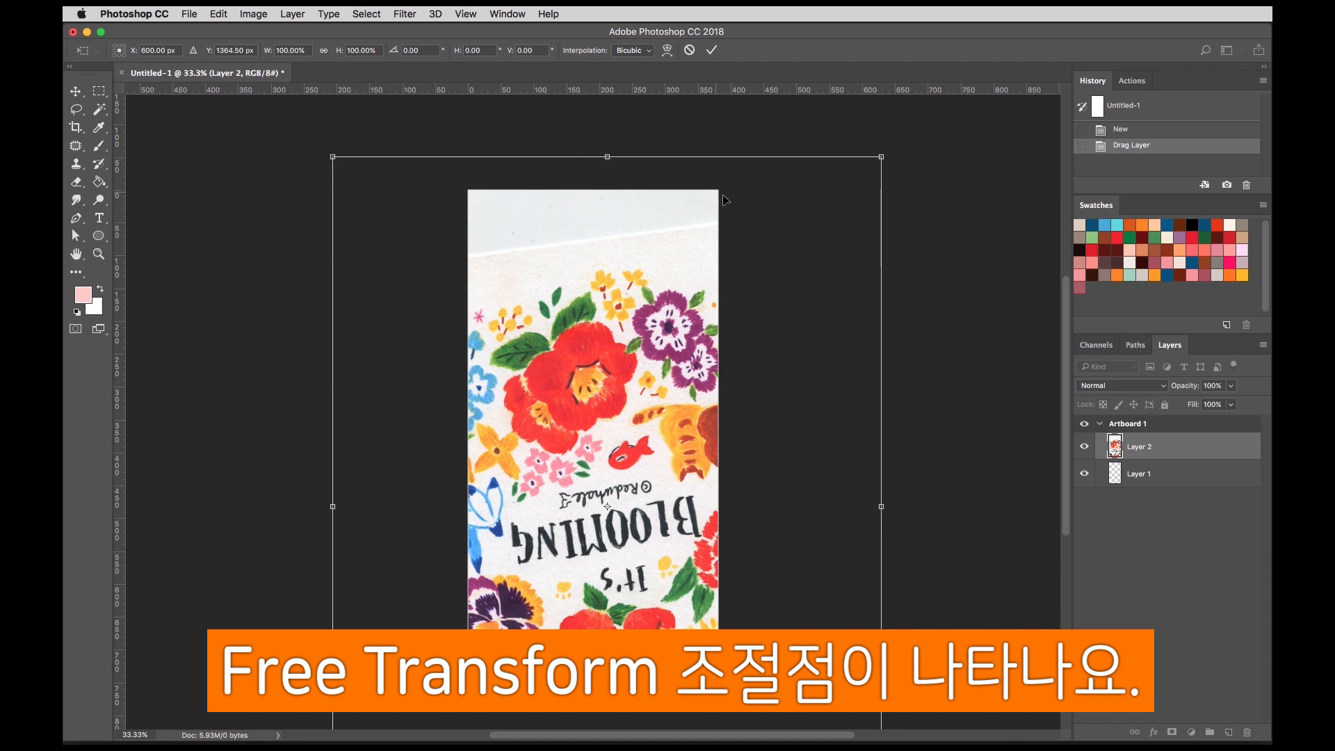
pyautogui.moveTo(880, 155); pyautogui.dragTo(466, 599)
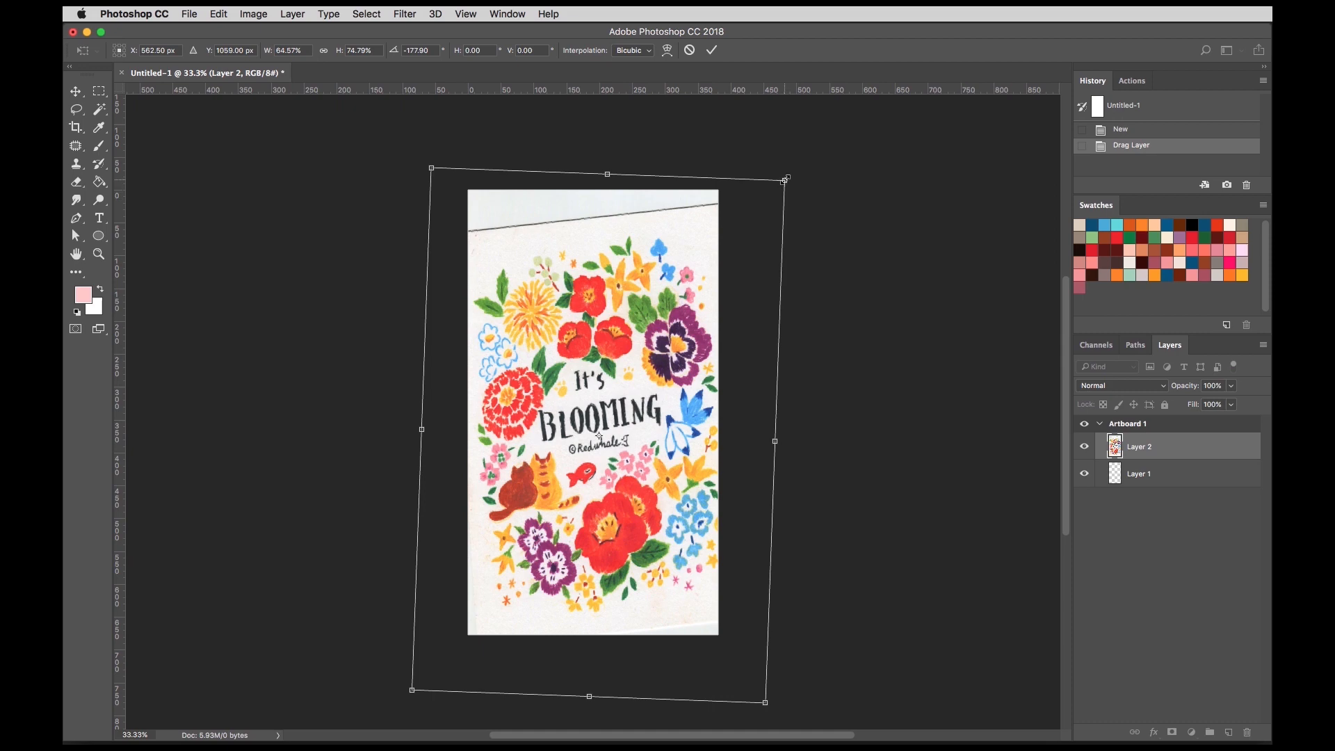
pyautogui.moveTo(786, 179); pyautogui.dragTo(653, 274)
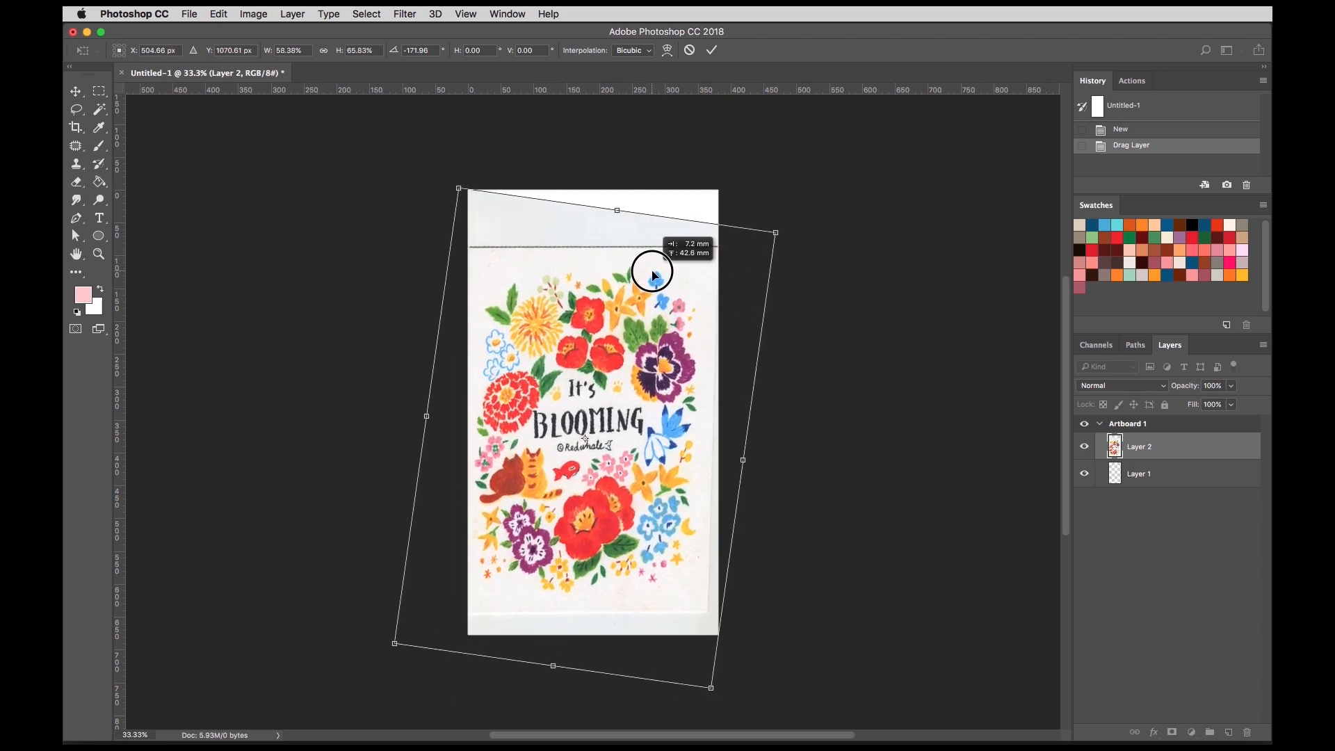
pyautogui.moveTo(710, 691); pyautogui.dragTo(714, 701)
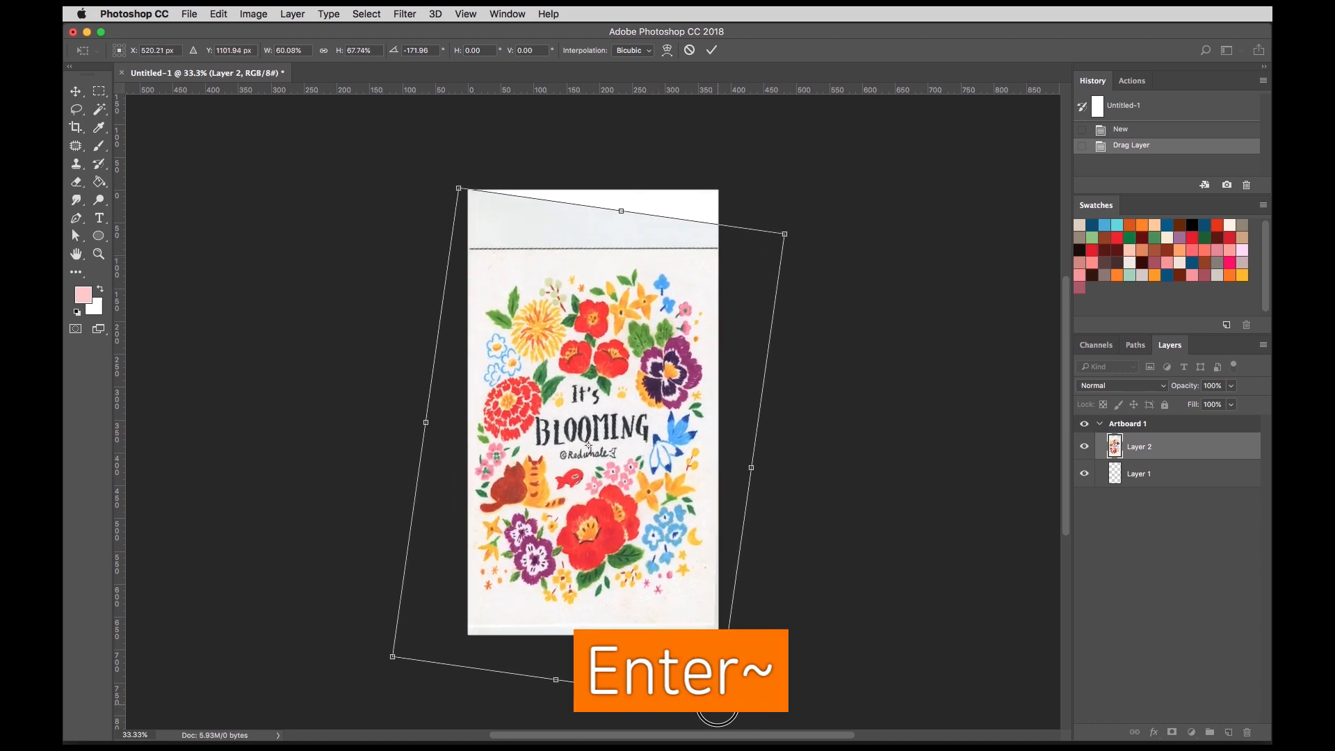
pyautogui.press('Return')
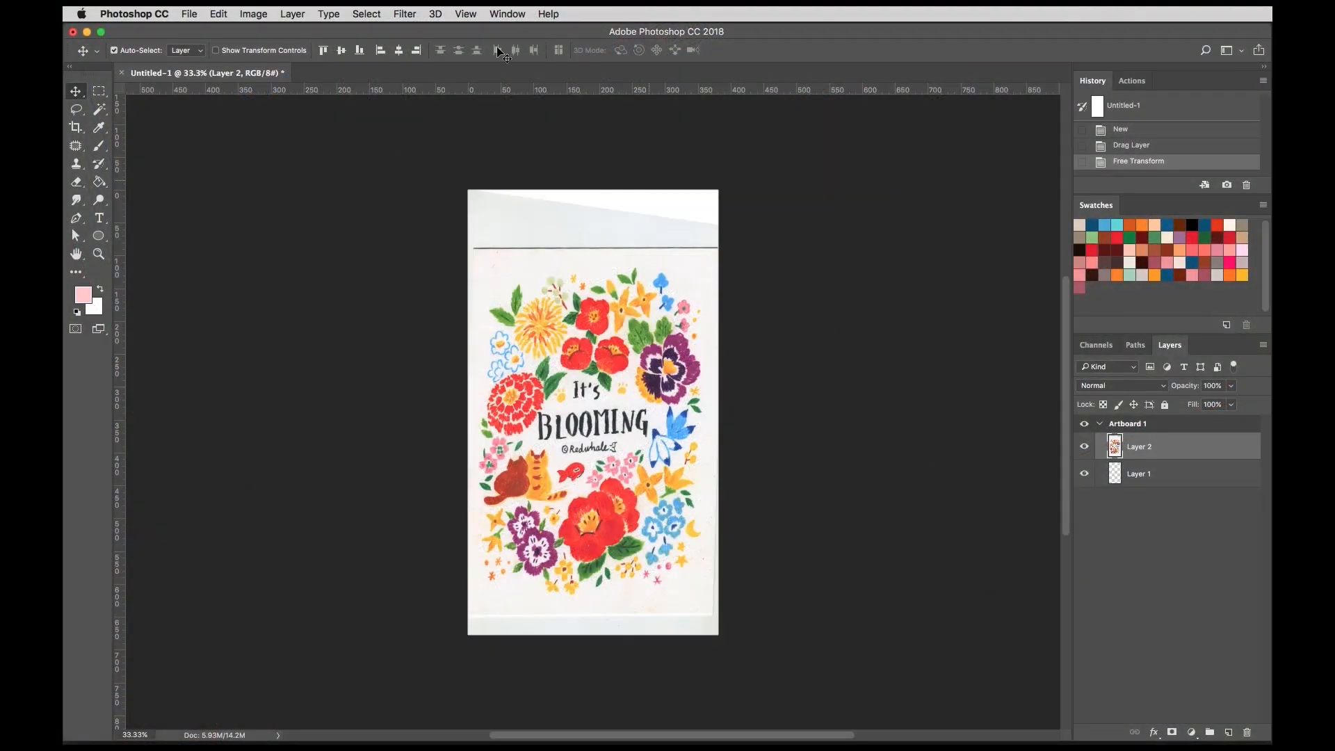
# Clear the strip with the paper's edge line above the flowers using a rectangular marquee, and deselect.
pyautogui.click(99, 95)
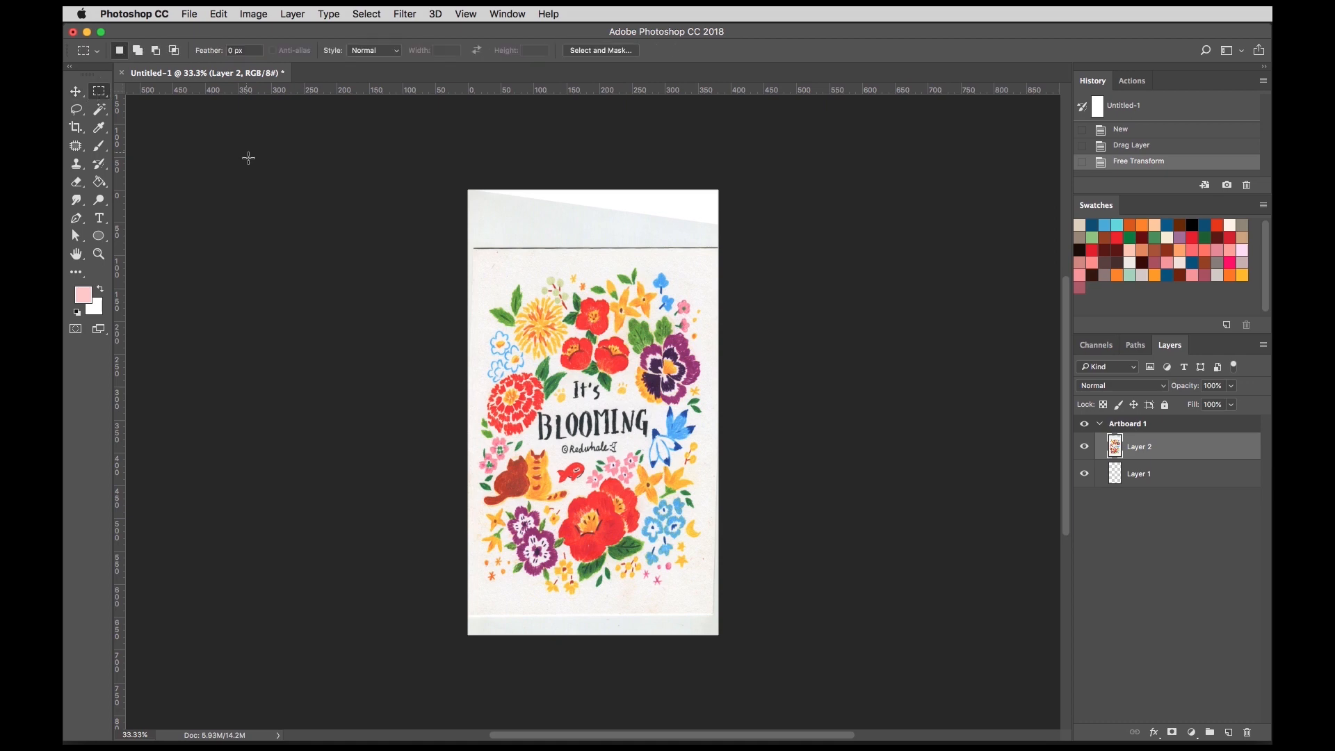
pyautogui.moveTo(450, 164); pyautogui.dragTo(742, 255)
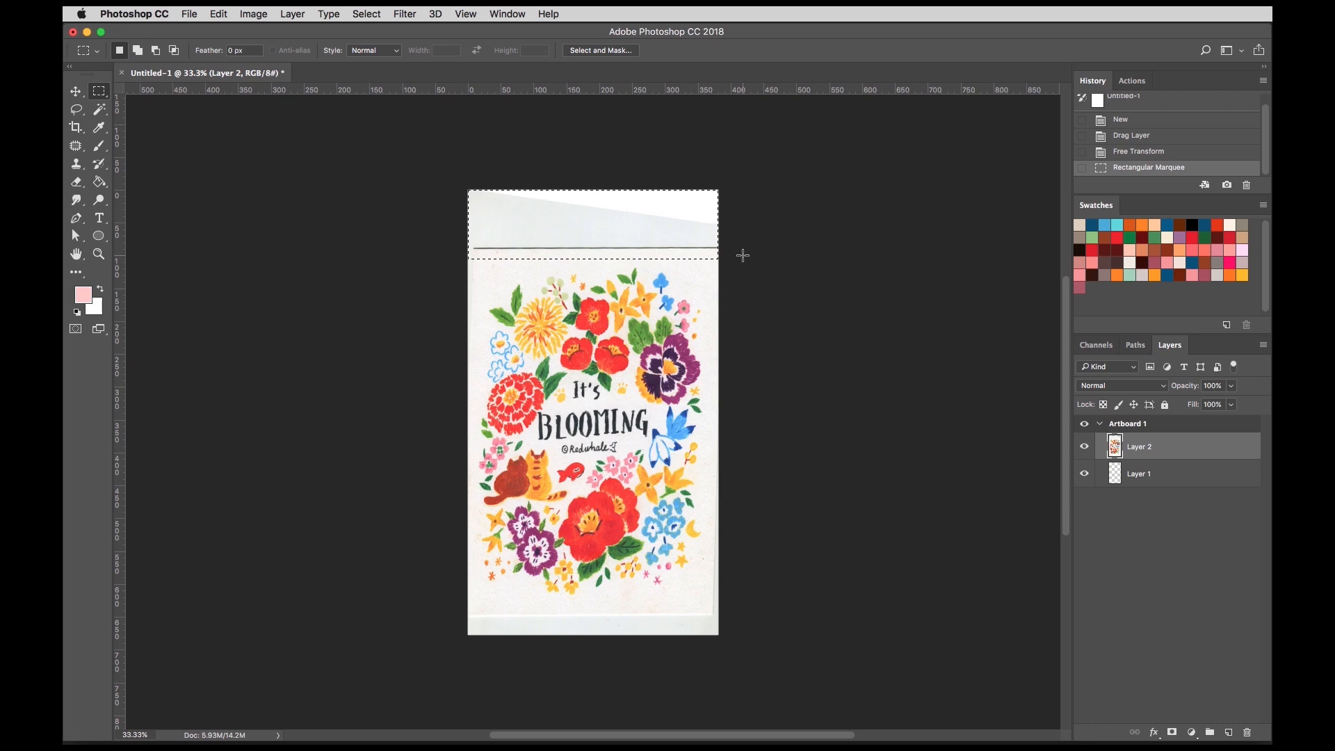
pyautogui.press('Delete')
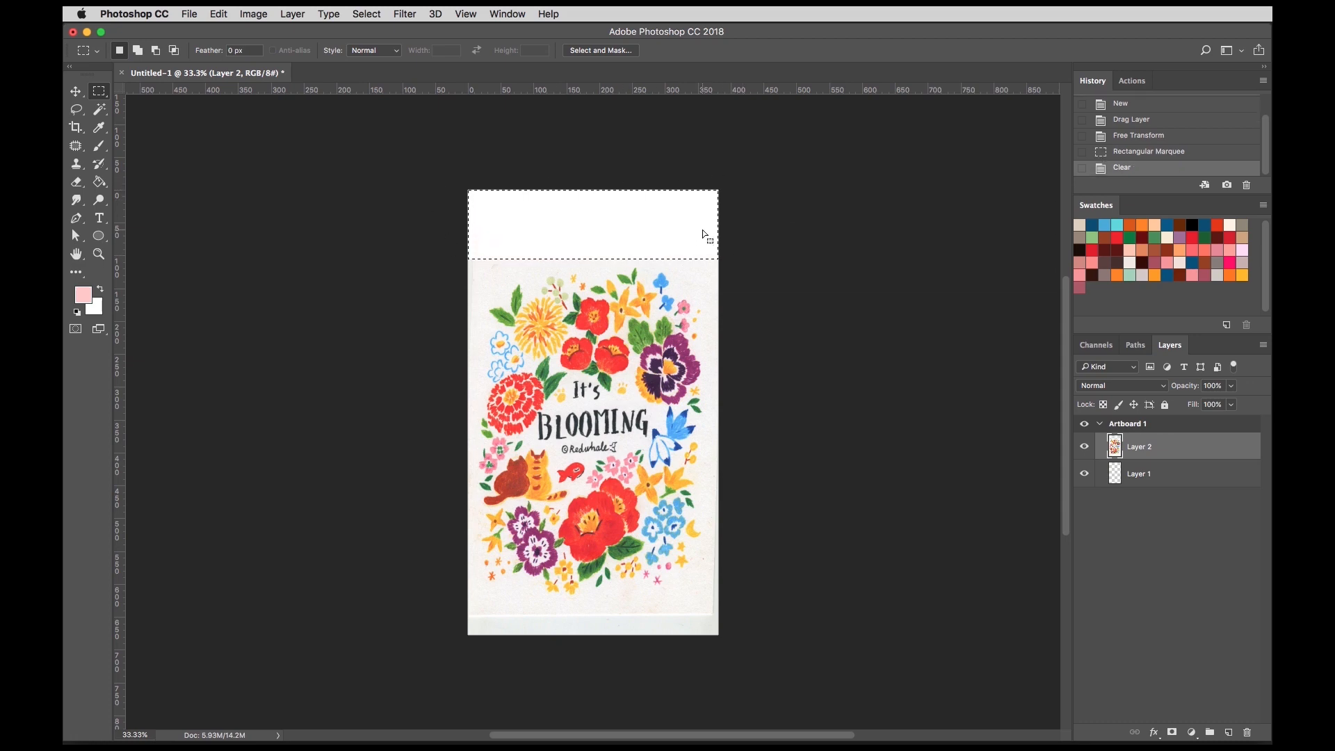
pyautogui.hotkey('ctrl', 'd')
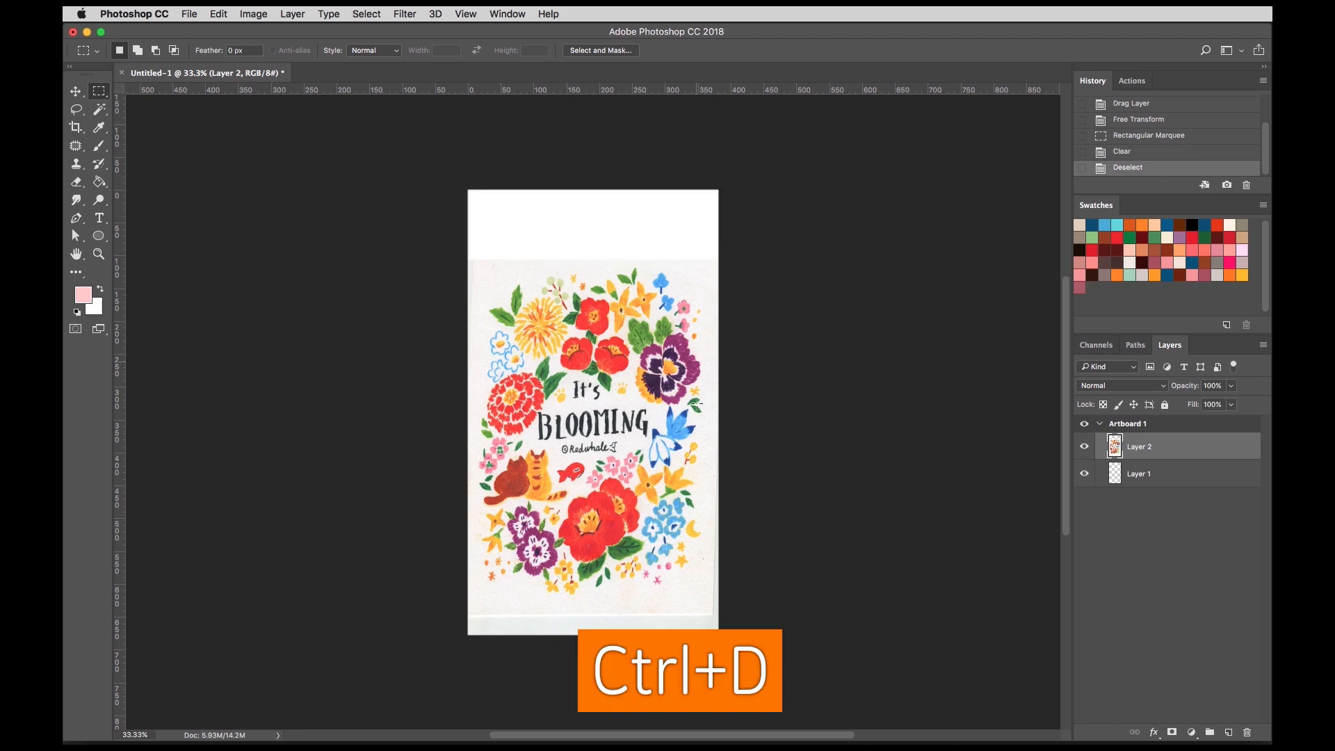
# Clear the strip with the paper edge below the flowers using a rectangular marquee, and deselect.
pyautogui.moveTo(452, 596); pyautogui.dragTo(794, 677)
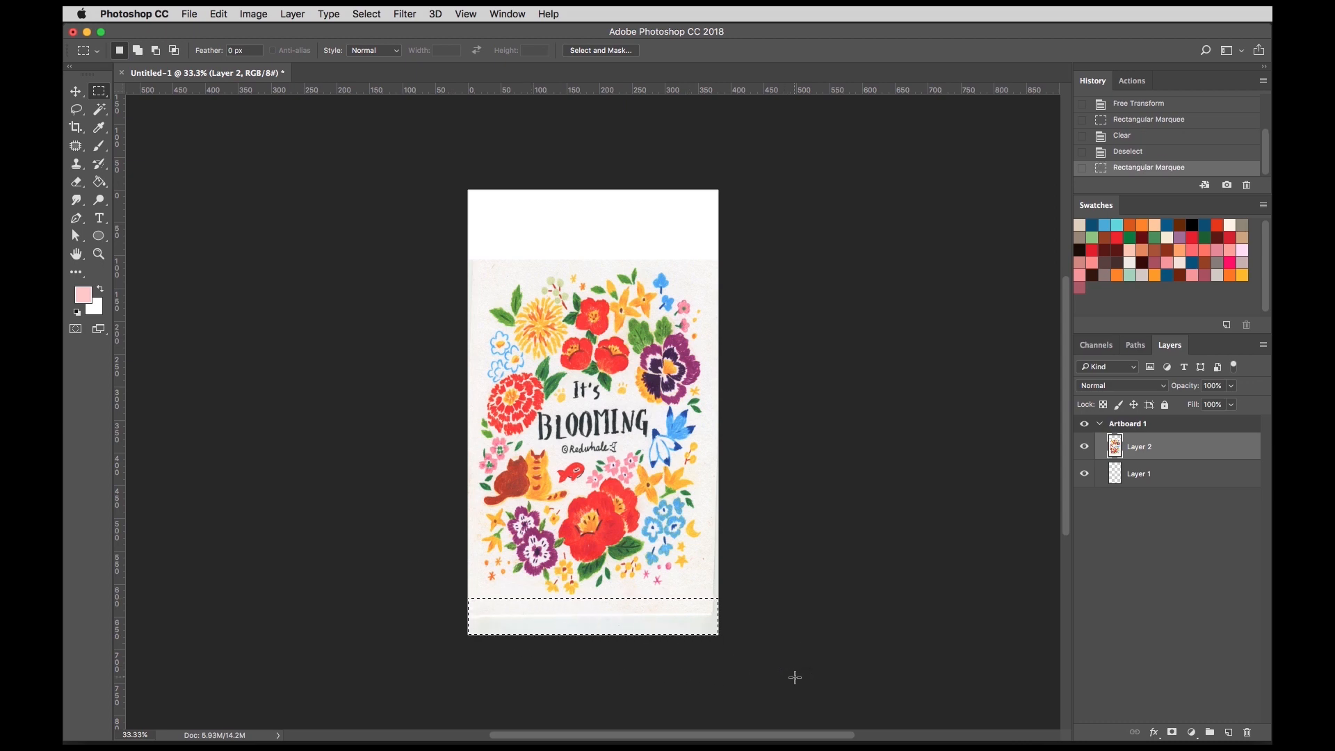
pyautogui.press('Delete')
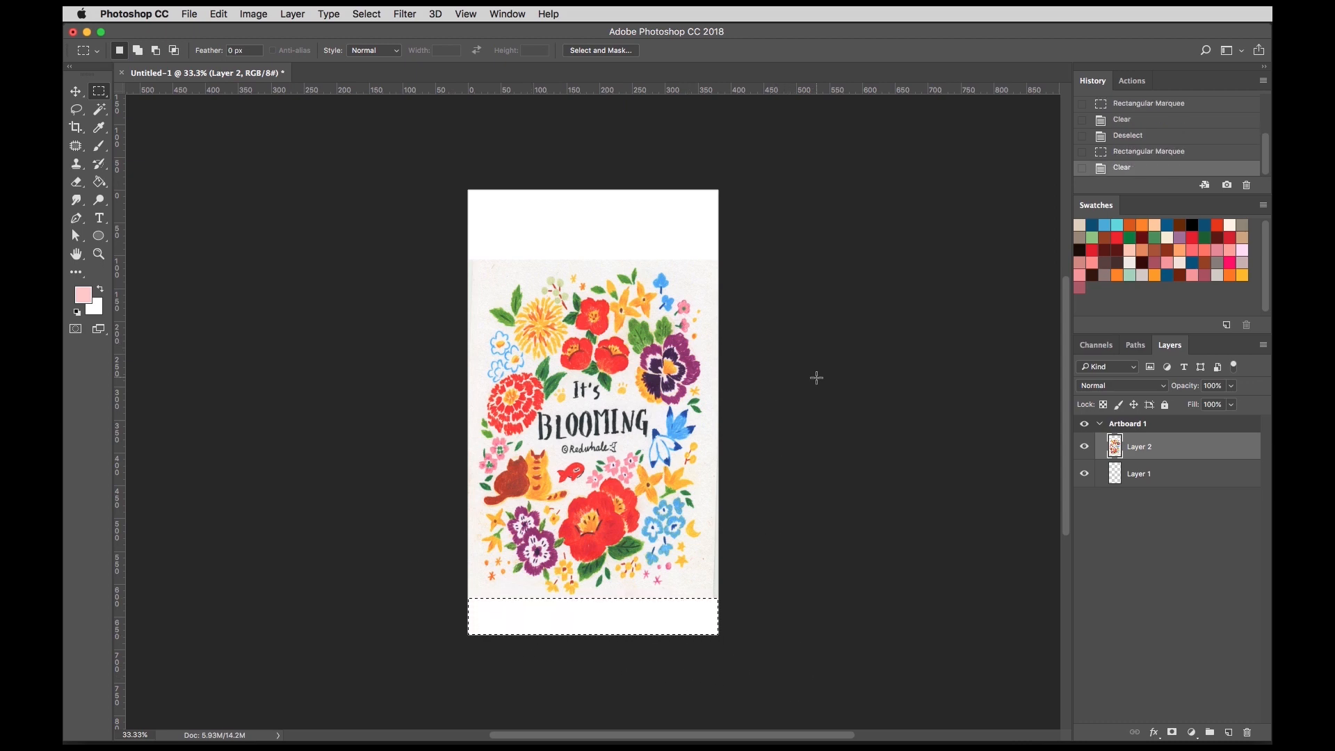
pyautogui.click(826, 475)
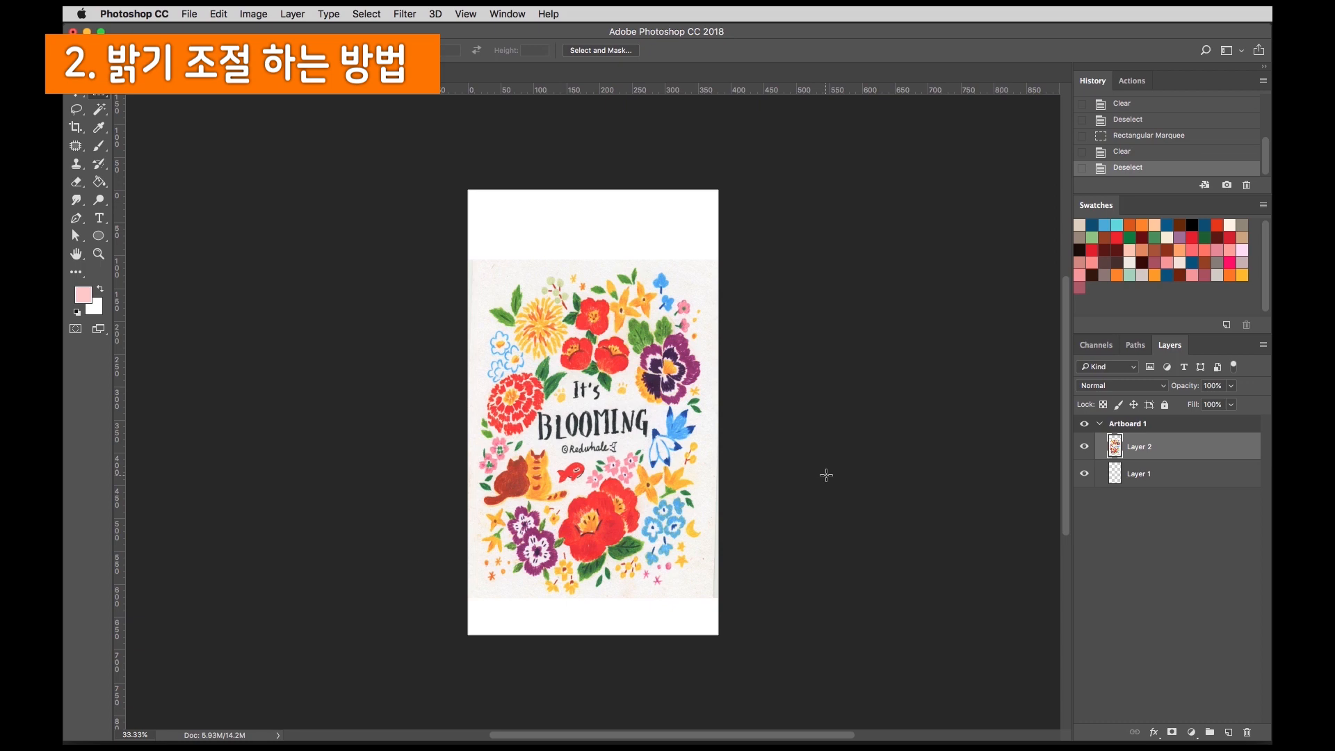
# Examine the scanned illustration's details and paper background at several magnifications.
pyautogui.hotkey('ctrl', '+')
pyautogui.hotkey('ctrl', '+')
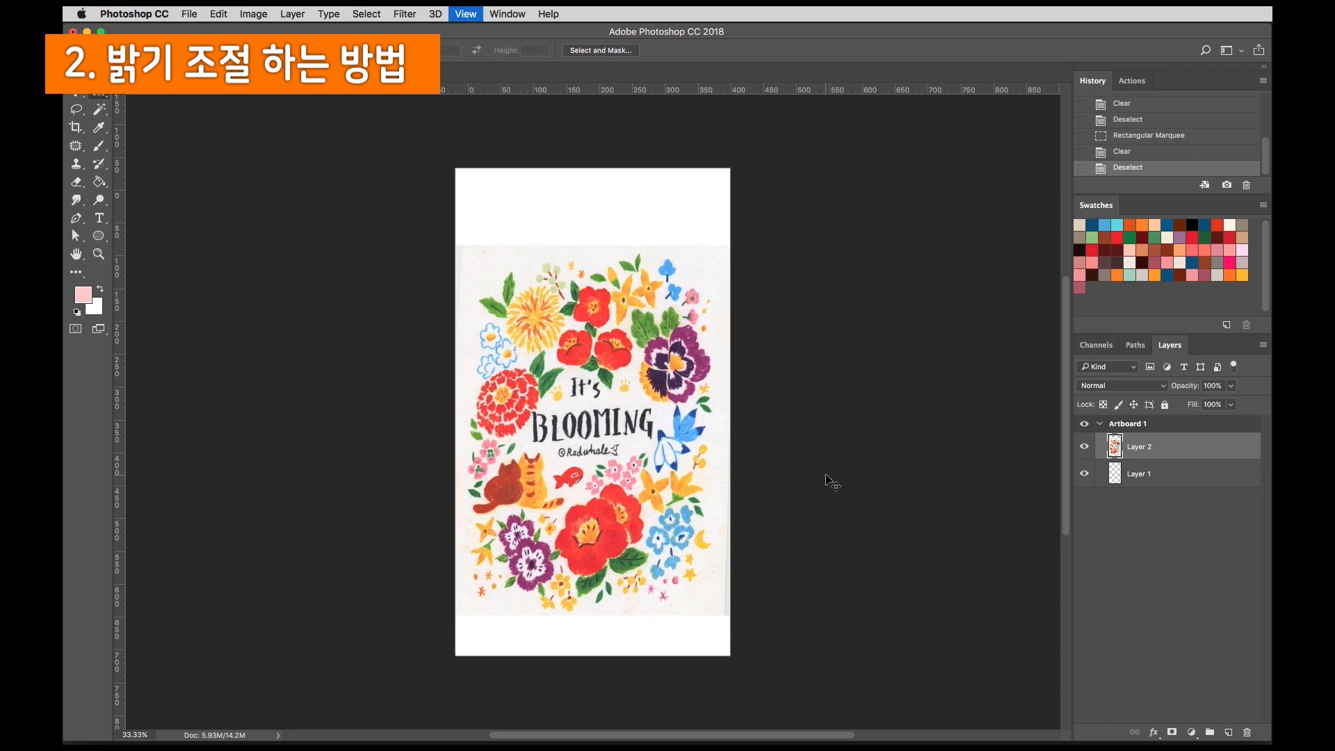
pyautogui.hotkey('ctrl', '+')
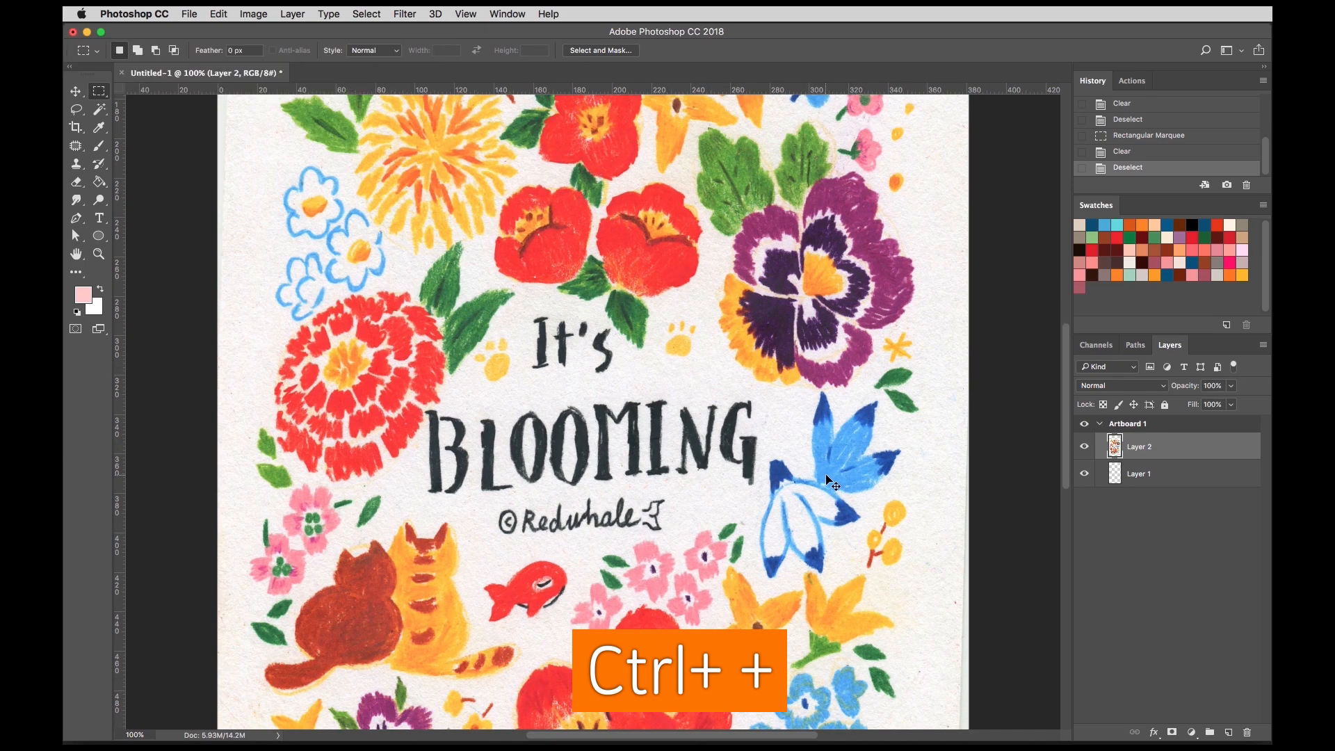
pyautogui.hotkey('ctrl', '-')
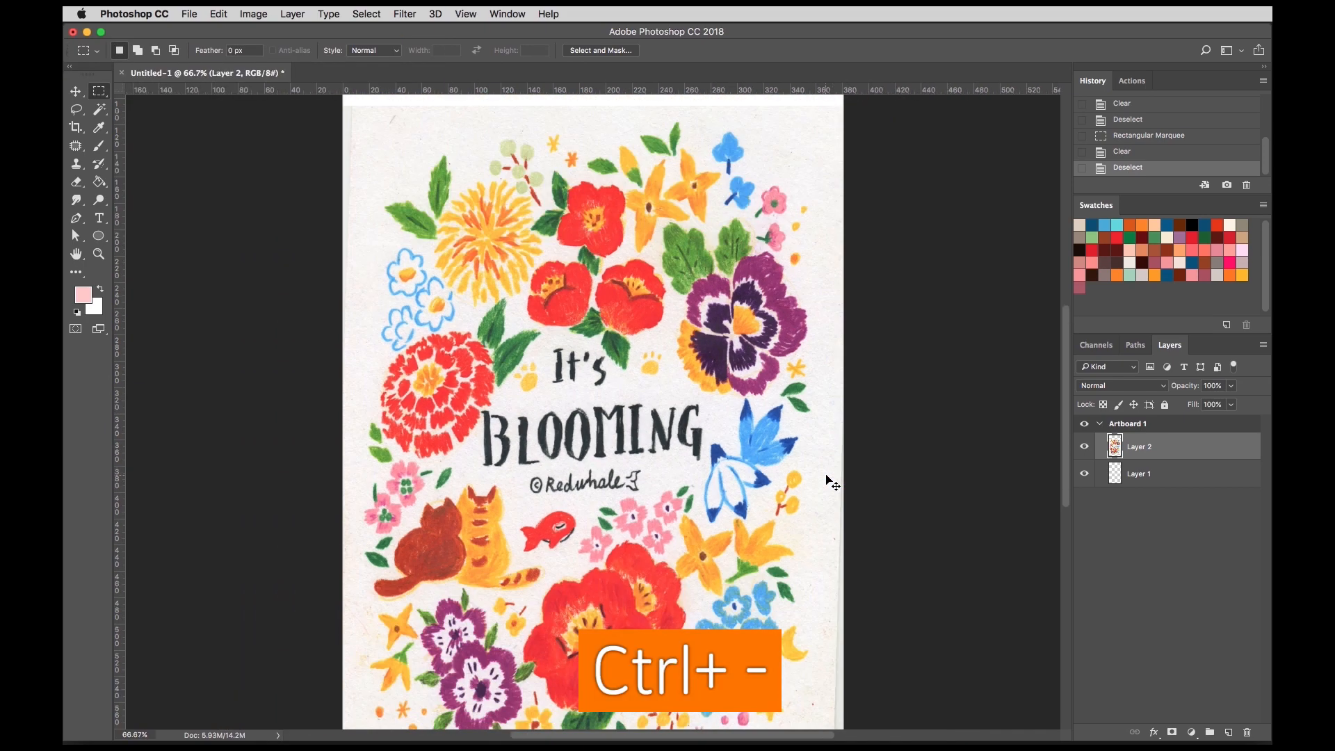
pyautogui.hotkey('ctrl', '-')
pyautogui.hotkey('ctrl', '+')
pyautogui.hotkey('ctrl', '+')
pyautogui.hotkey('ctrl', '+')
pyautogui.hotkey('ctrl', '-')
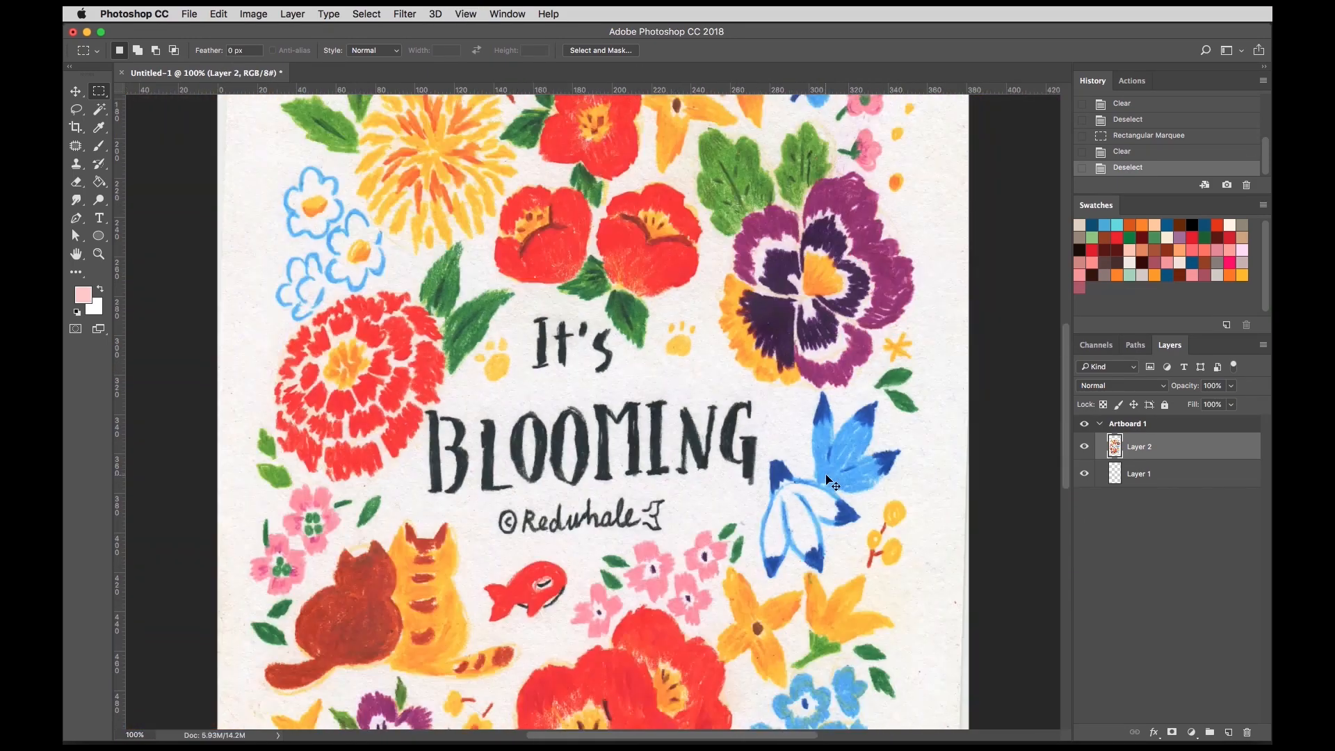
pyautogui.hotkey('ctrl', '-')
# Open a Curves adjustment for the scan layer and place its dialog clear of most of the artwork.
pyautogui.hotkey('ctrl', 'm')
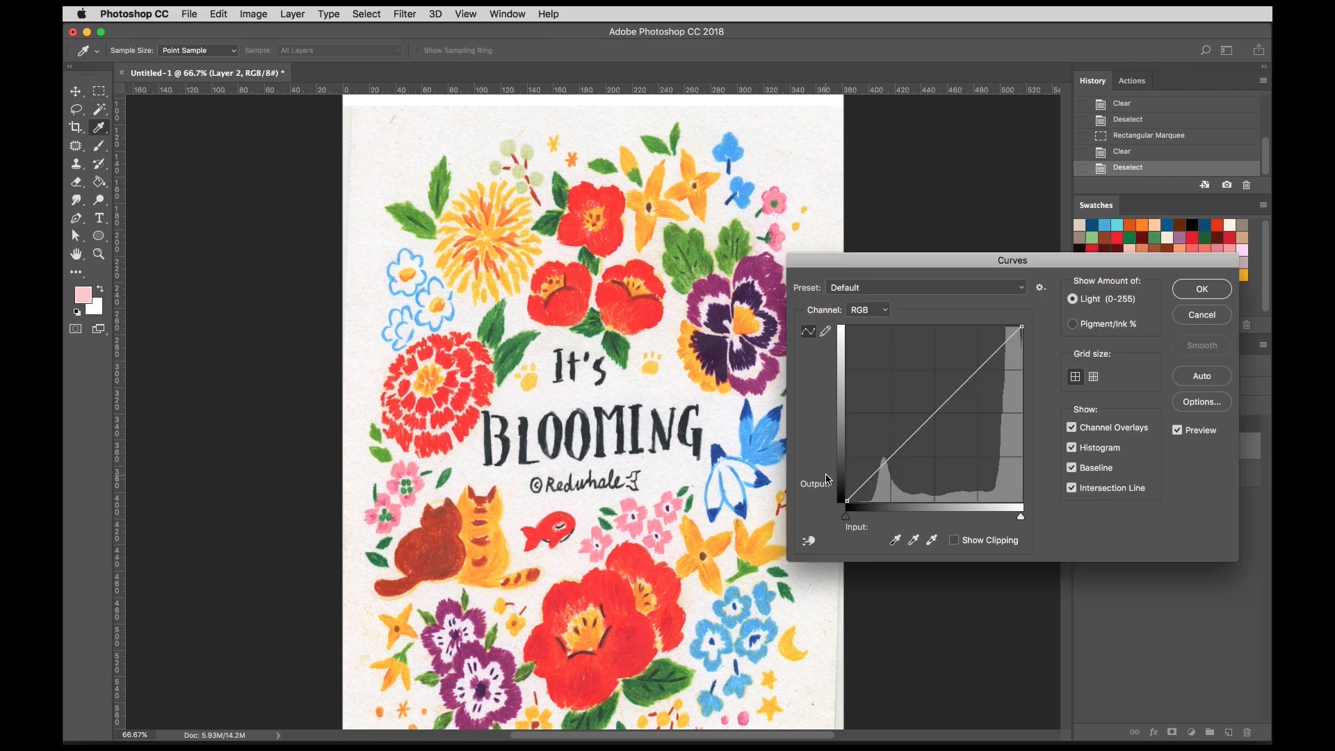
pyautogui.moveTo(888, 257); pyautogui.dragTo(669, 247)
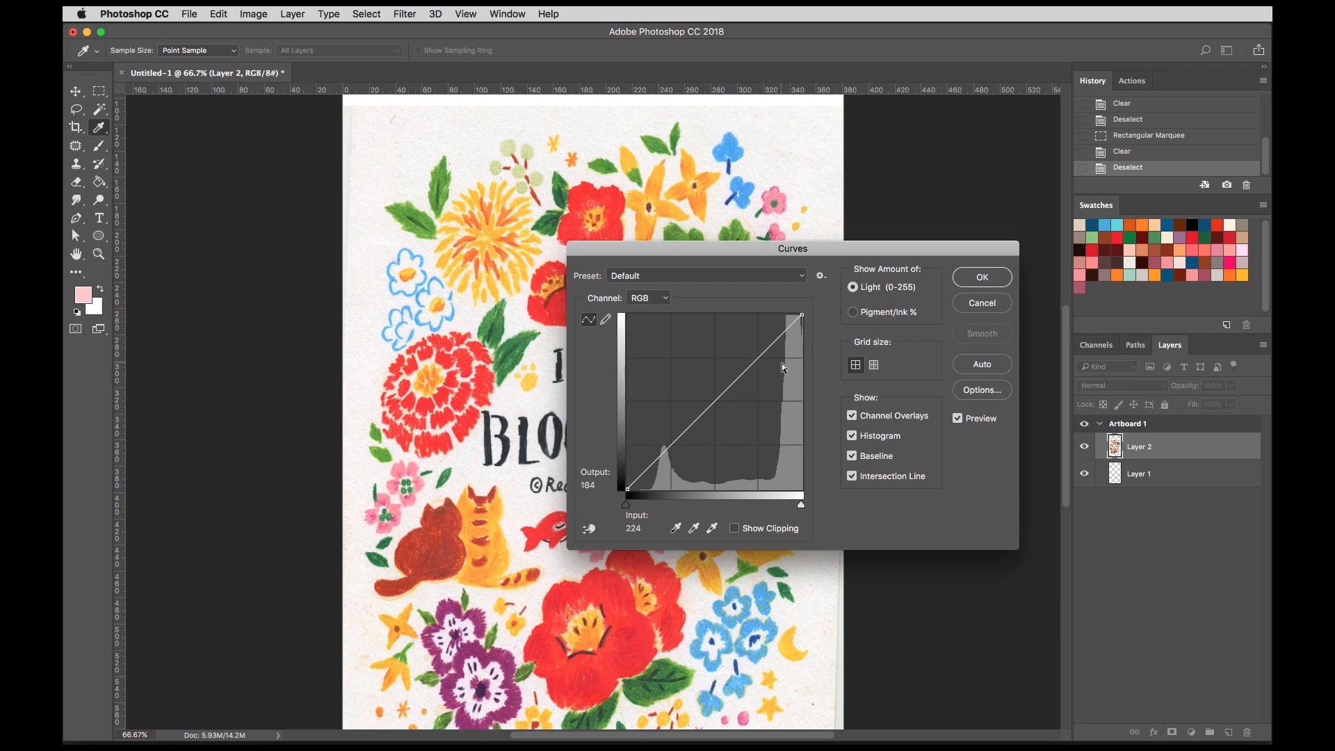
pyautogui.moveTo(770, 252); pyautogui.dragTo(954, 246)
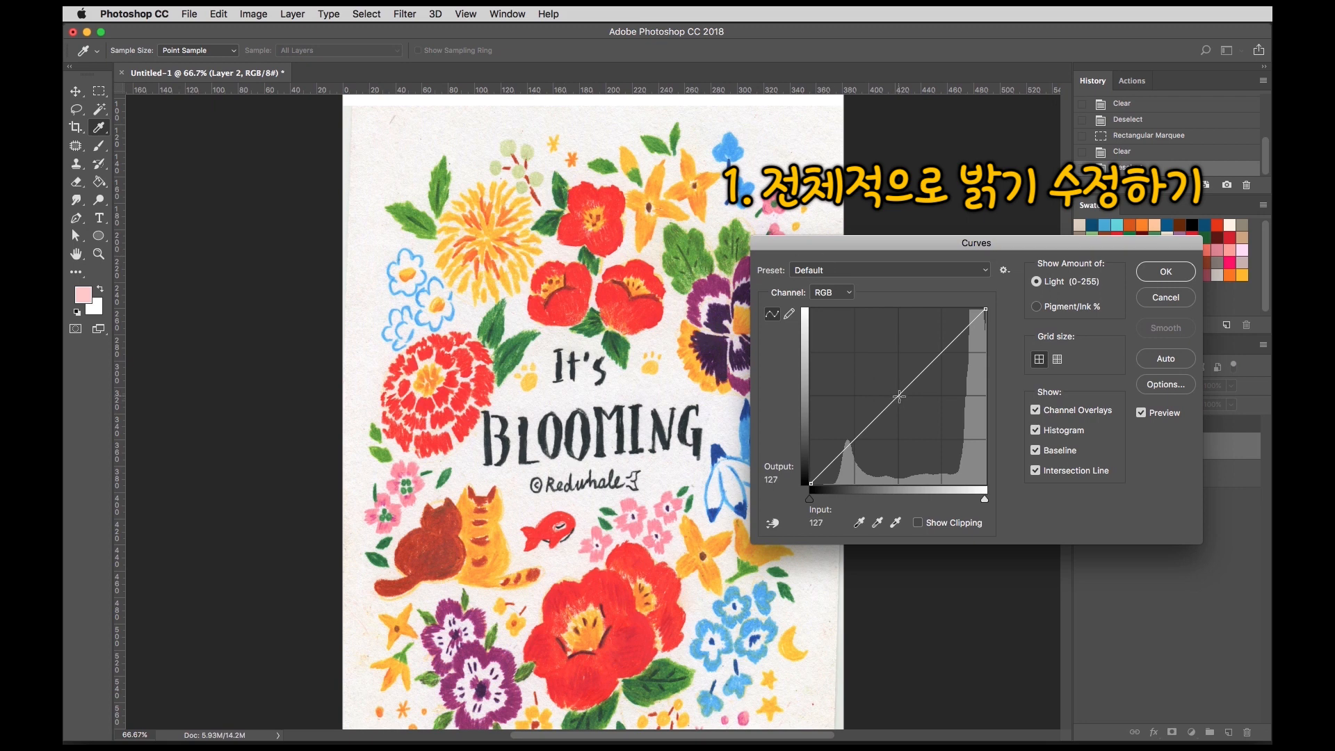
# Try brightening the scan with a midtone curve point at input 127, output 166, and remove the point.
pyautogui.moveTo(898, 396); pyautogui.dragTo(897, 370)
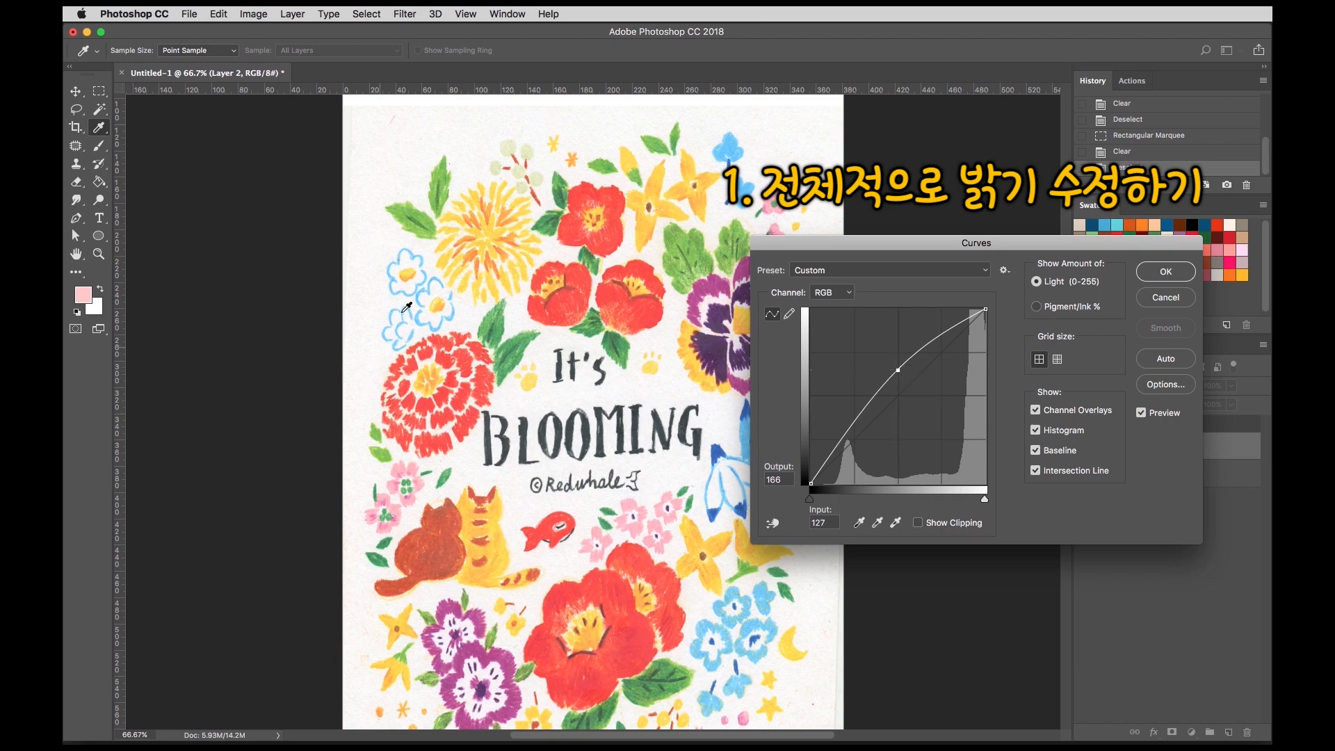
pyautogui.moveTo(899, 369); pyautogui.dragTo(1126, 447)
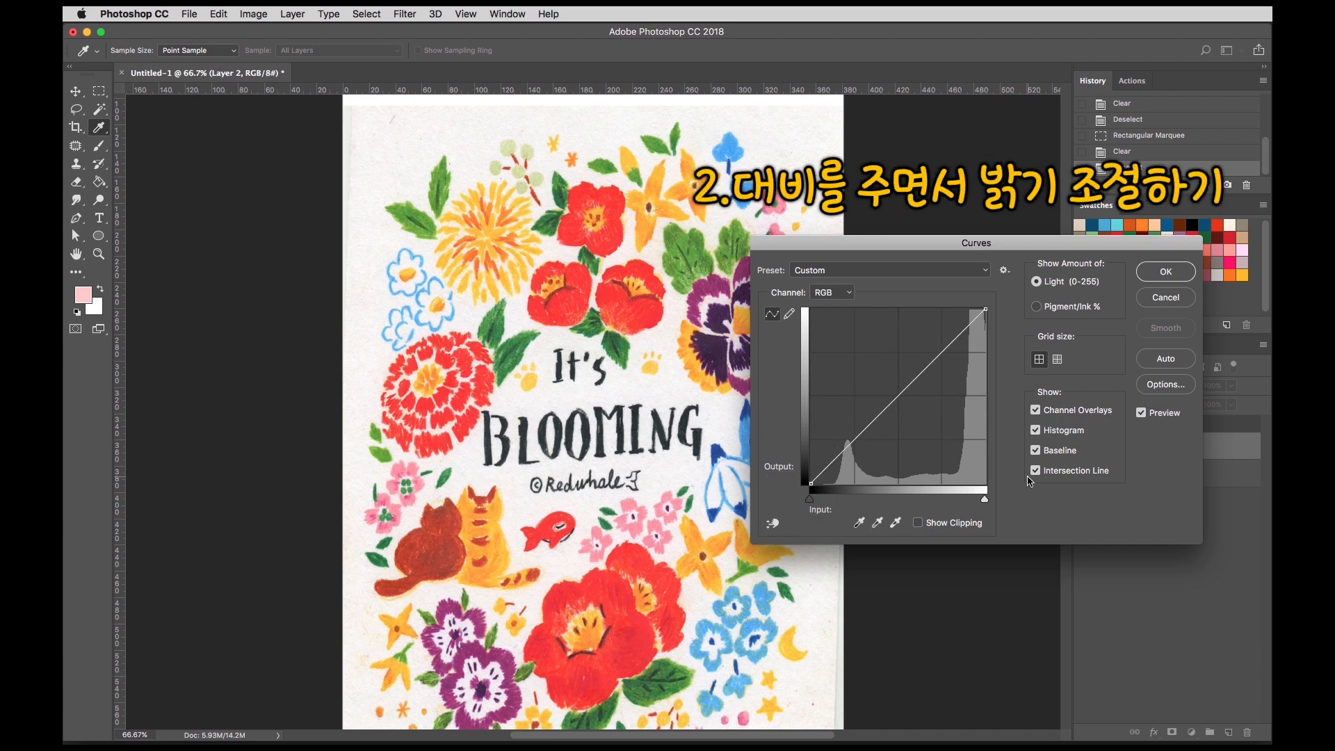
# Add contrast with an S-shaped curve, lowering the shadows and raising the highlights to input 208, output 227, and apply the adjustment.
pyautogui.moveTo(835, 459); pyautogui.dragTo(836, 470)
pyautogui.moveTo(957, 341); pyautogui.dragTo(953, 326)
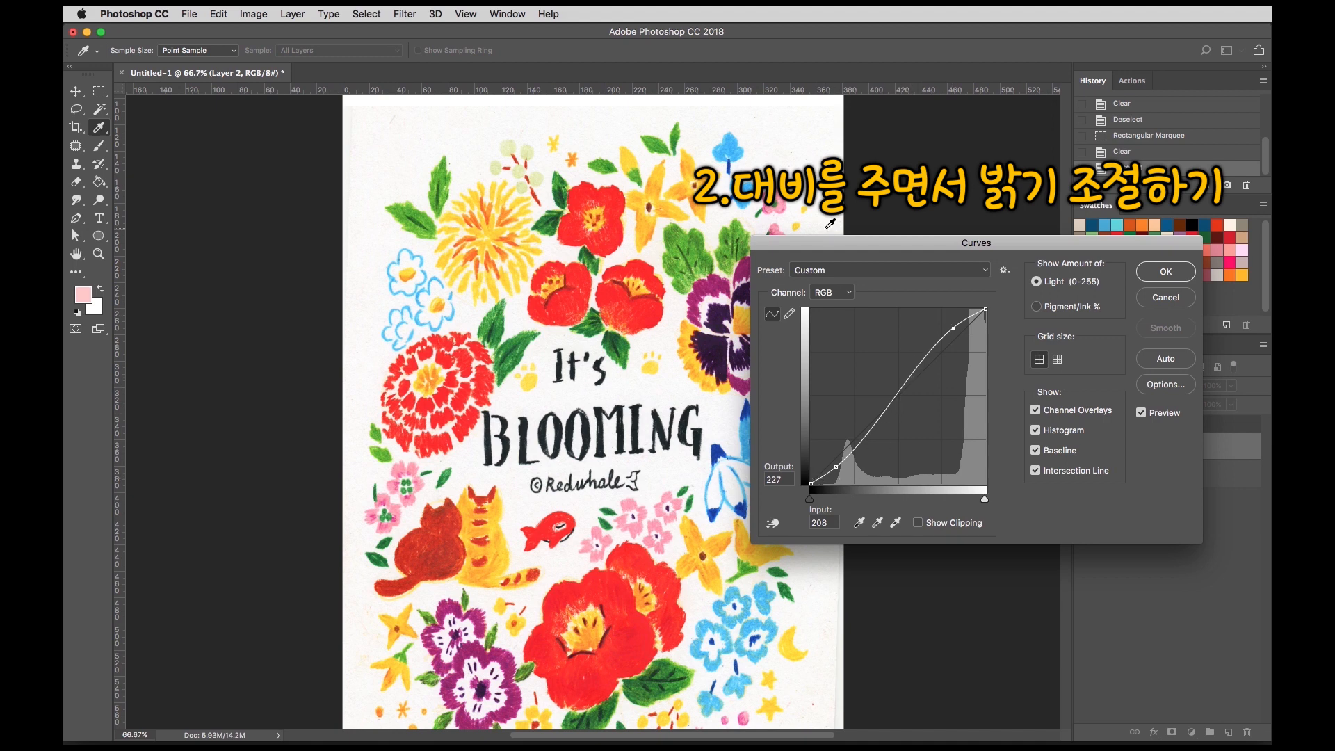
pyautogui.moveTo(847, 241); pyautogui.dragTo(921, 227)
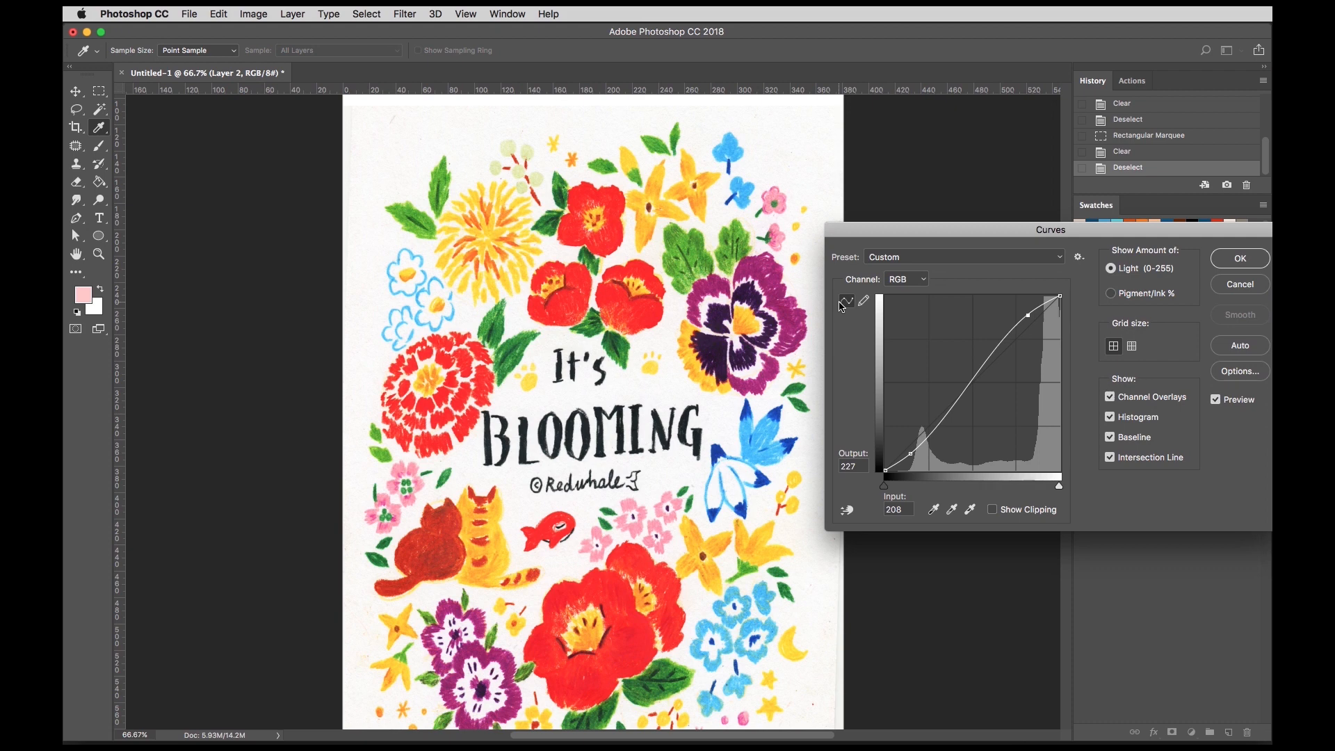
pyautogui.moveTo(1104, 226); pyautogui.dragTo(940, 246)
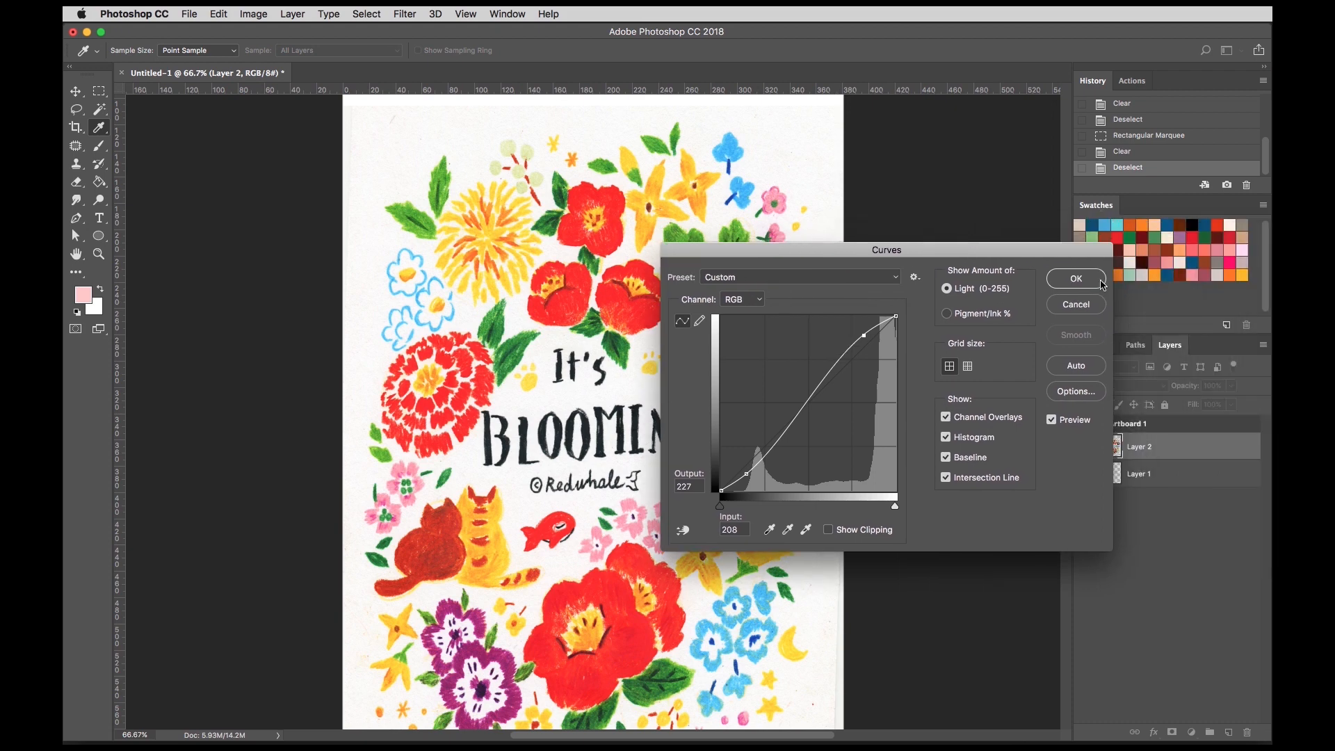
pyautogui.press('Return')
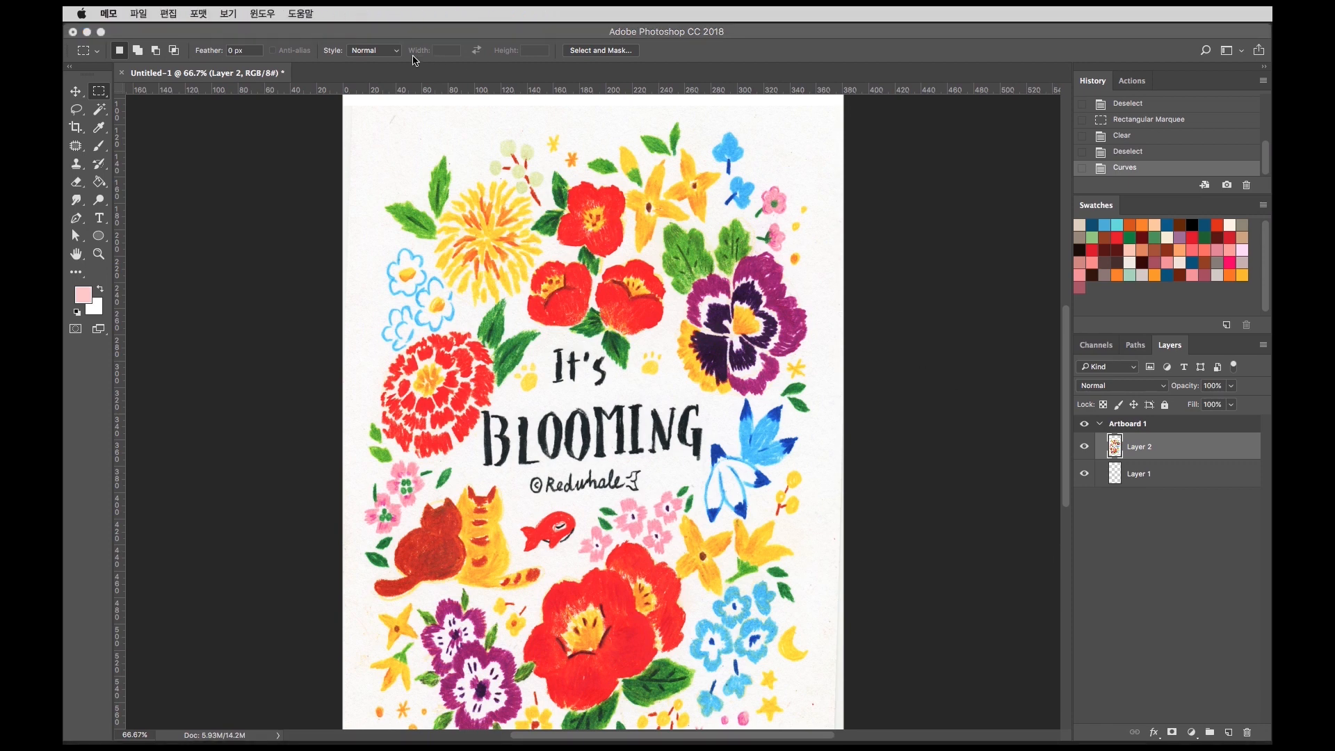
pyautogui.click(292, 40)
pyautogui.click(253, 14)
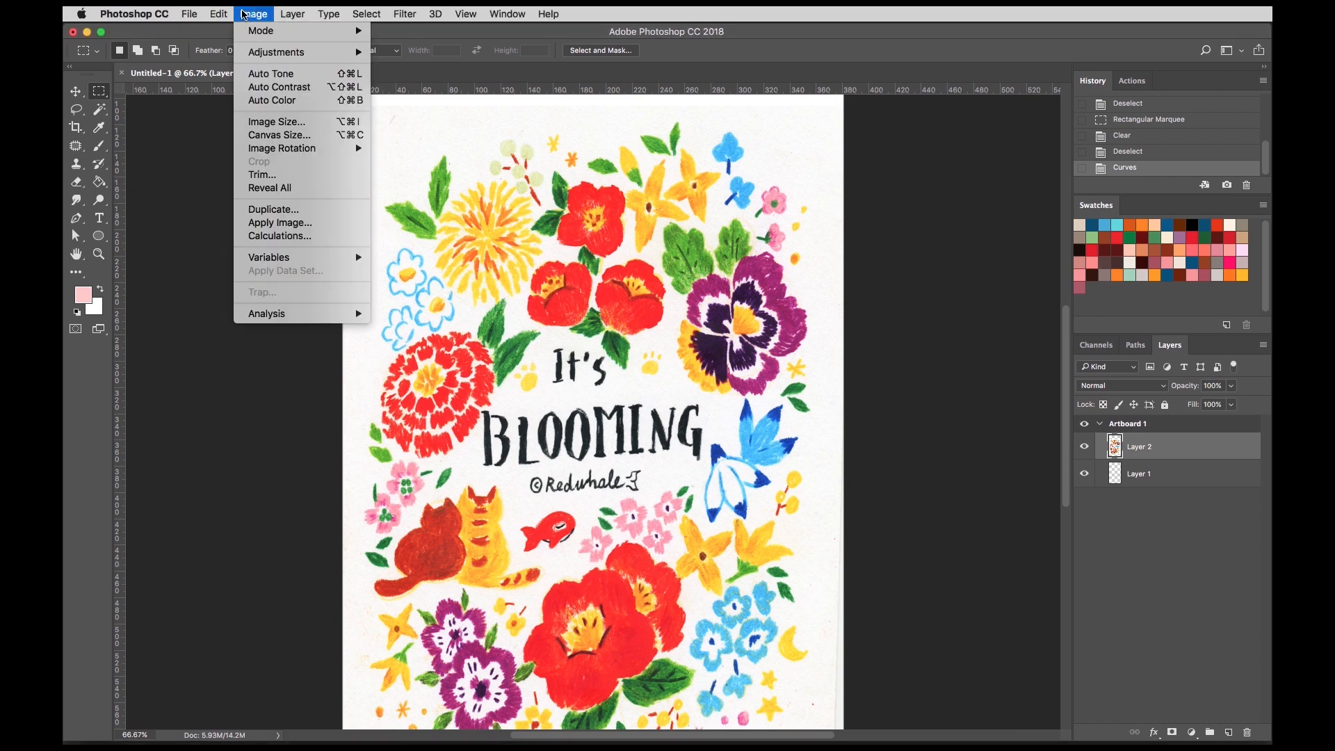
pyautogui.moveTo(280, 55)
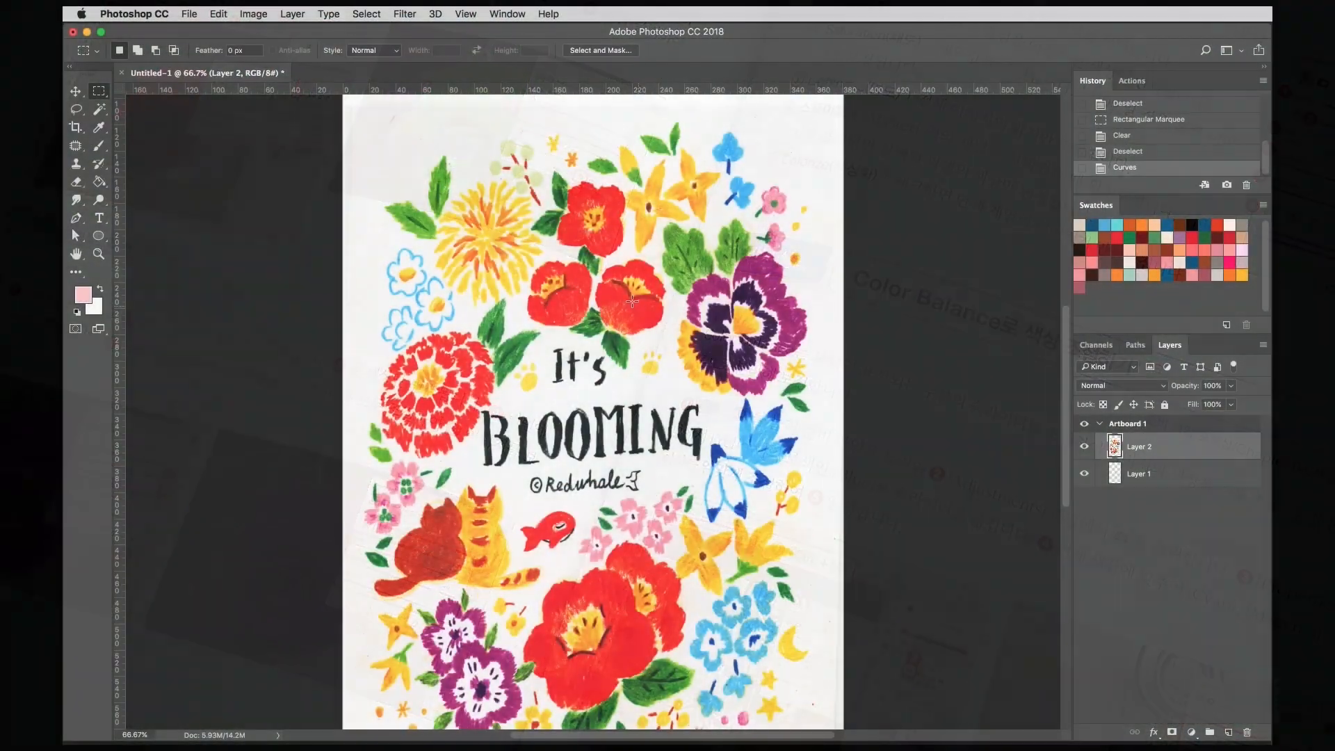
# Try to erase the paper texture and marks in the background above the upper-left leaves with the soft Eraser.
pyautogui.moveTo(417, 209); pyautogui.dragTo(436, 347)
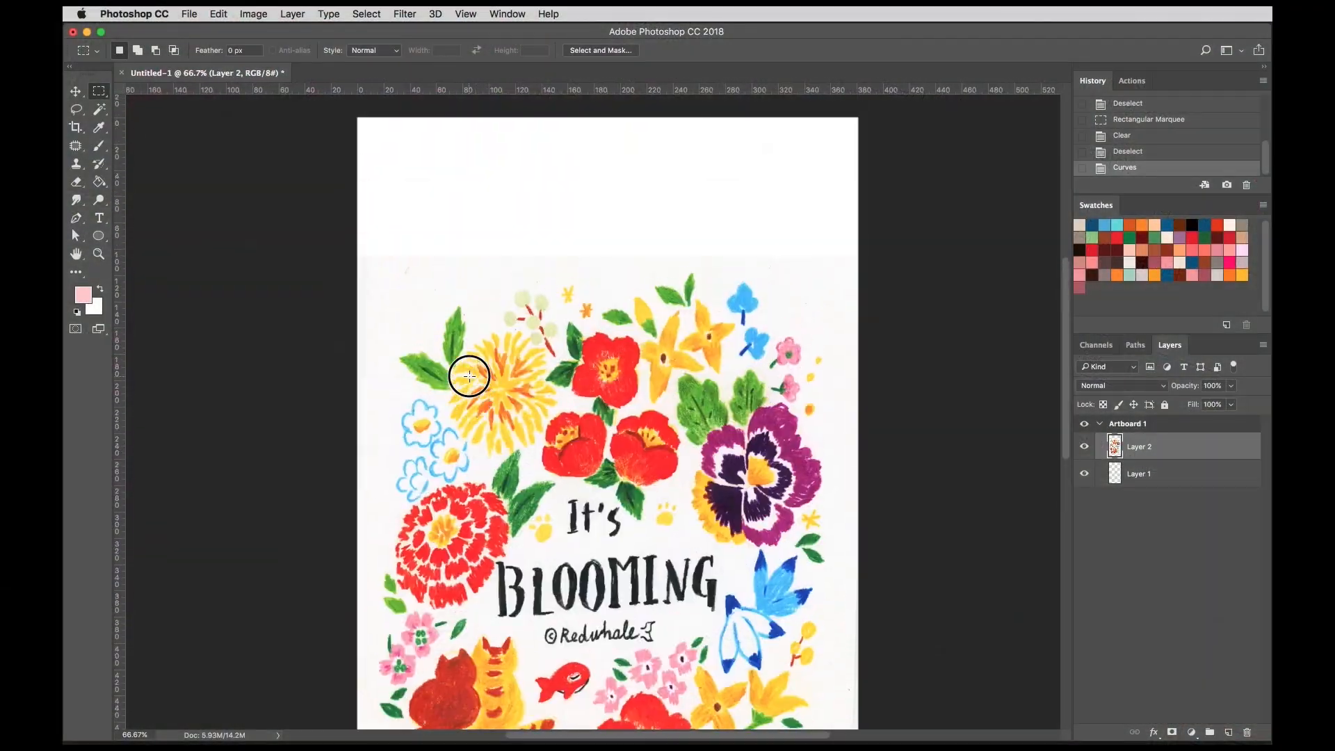
pyautogui.press('super+equal')
pyautogui.press('super+equal')
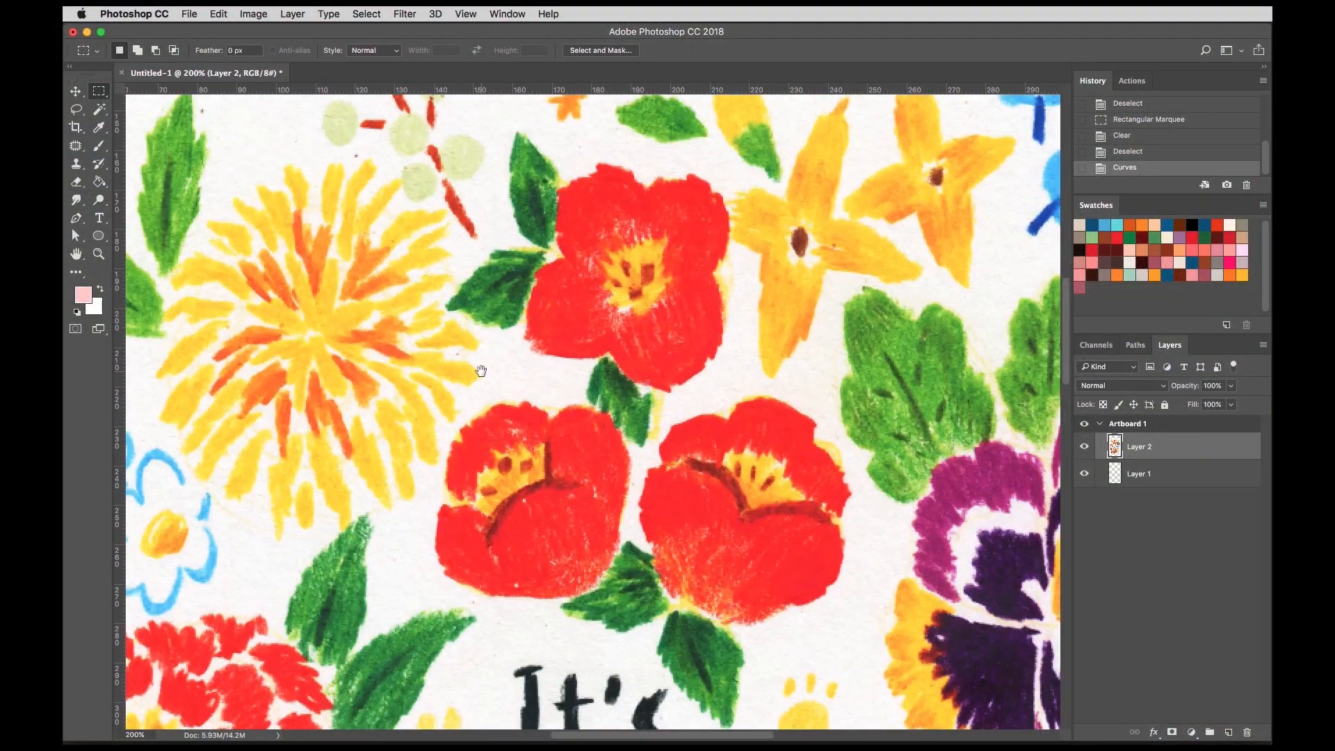
pyautogui.moveTo(462, 272); pyautogui.dragTo(570, 412)
pyautogui.scroll(2, 507, 262)
pyautogui.hscroll(-1, 507, 262)
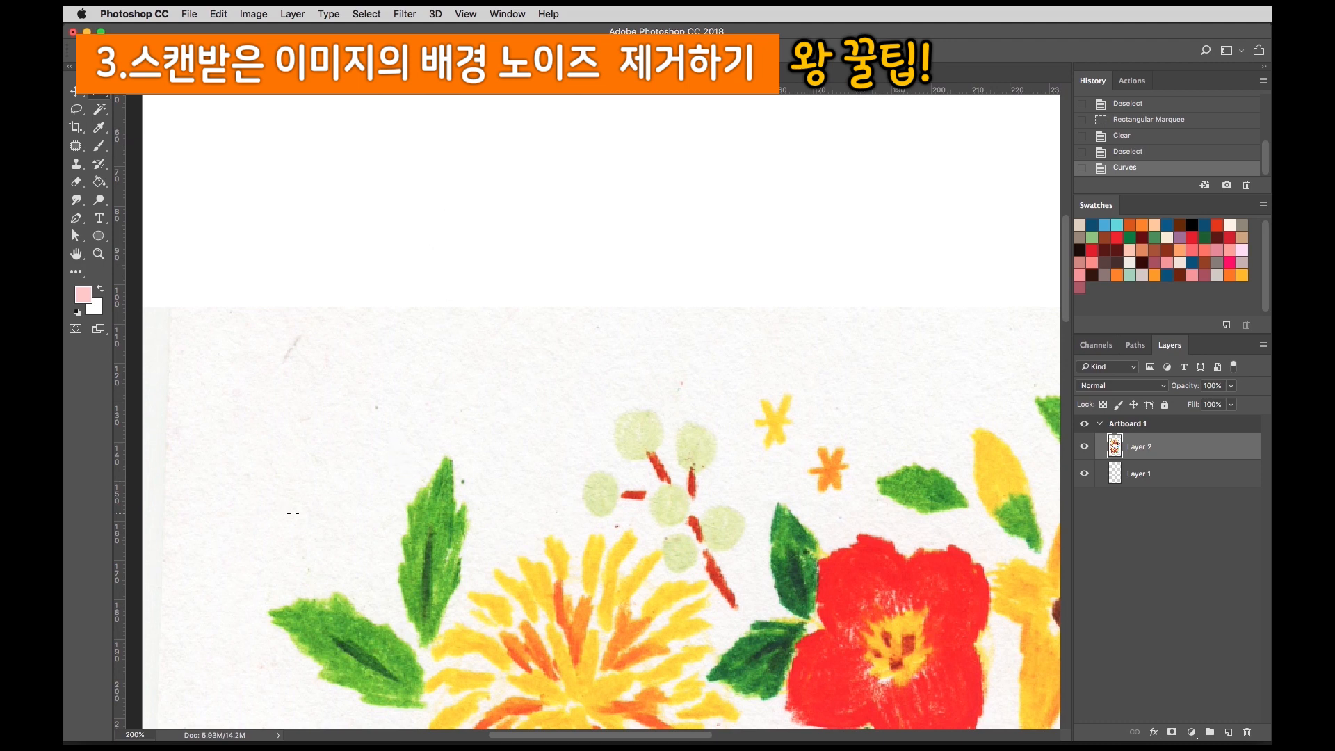
pyautogui.click(79, 183)
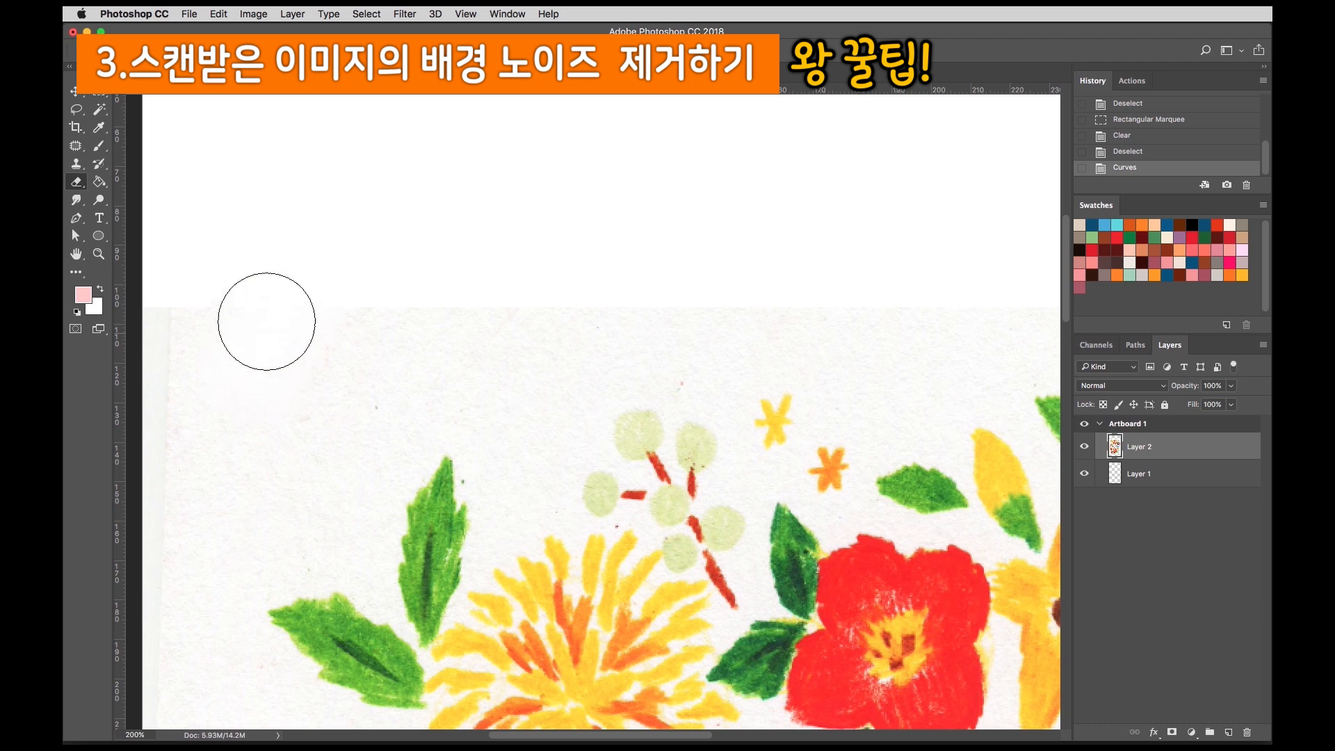
pyautogui.moveTo(265, 320)
pyautogui.mouseDown()
pyautogui.moveTo(317, 356)
pyautogui.moveTo(528, 298)
pyautogui.moveTo(298, 447)
pyautogui.moveTo(178, 298)
pyautogui.moveTo(584, 257)
pyautogui.mouseUp()
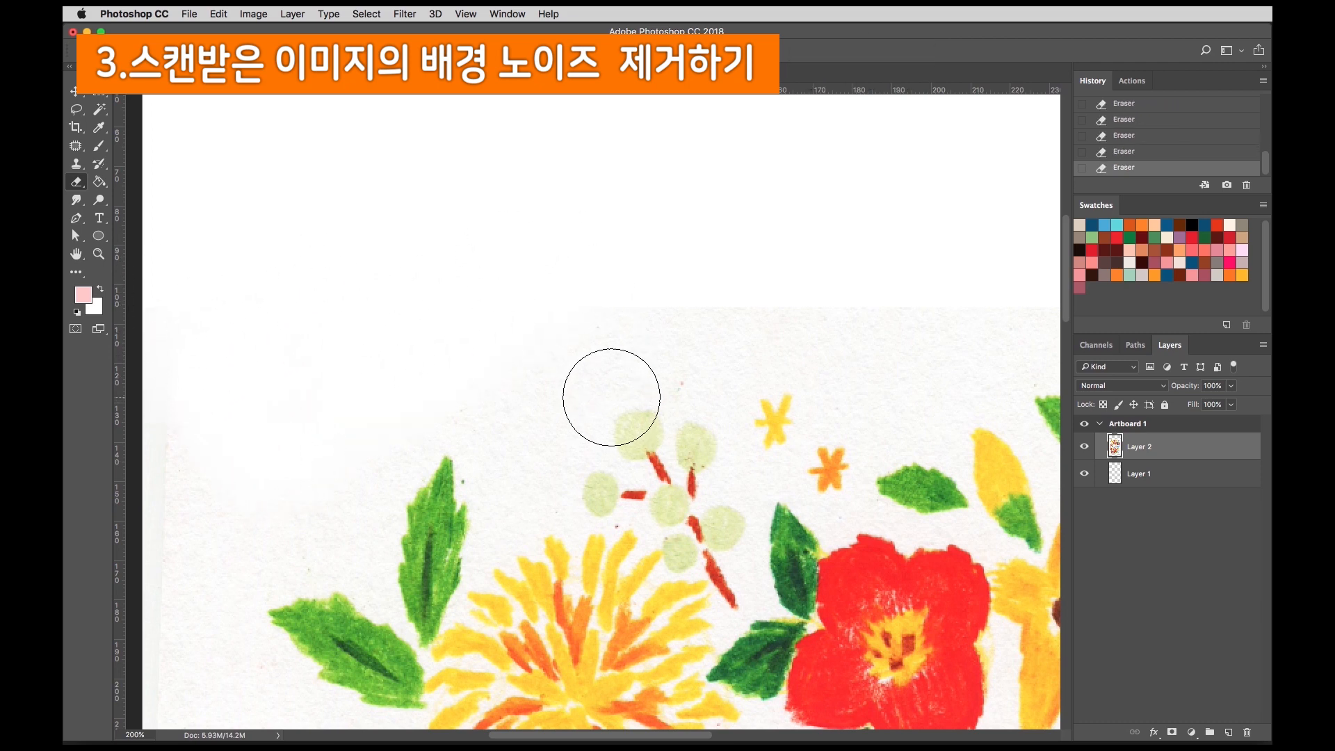
# Try erasing the paper around the left red flower, undo that stroke, and try erasing inside both O's of BLOOMING.
pyautogui.scroll(-10, 612, 396)
pyautogui.hscroll(5, 611, 397)
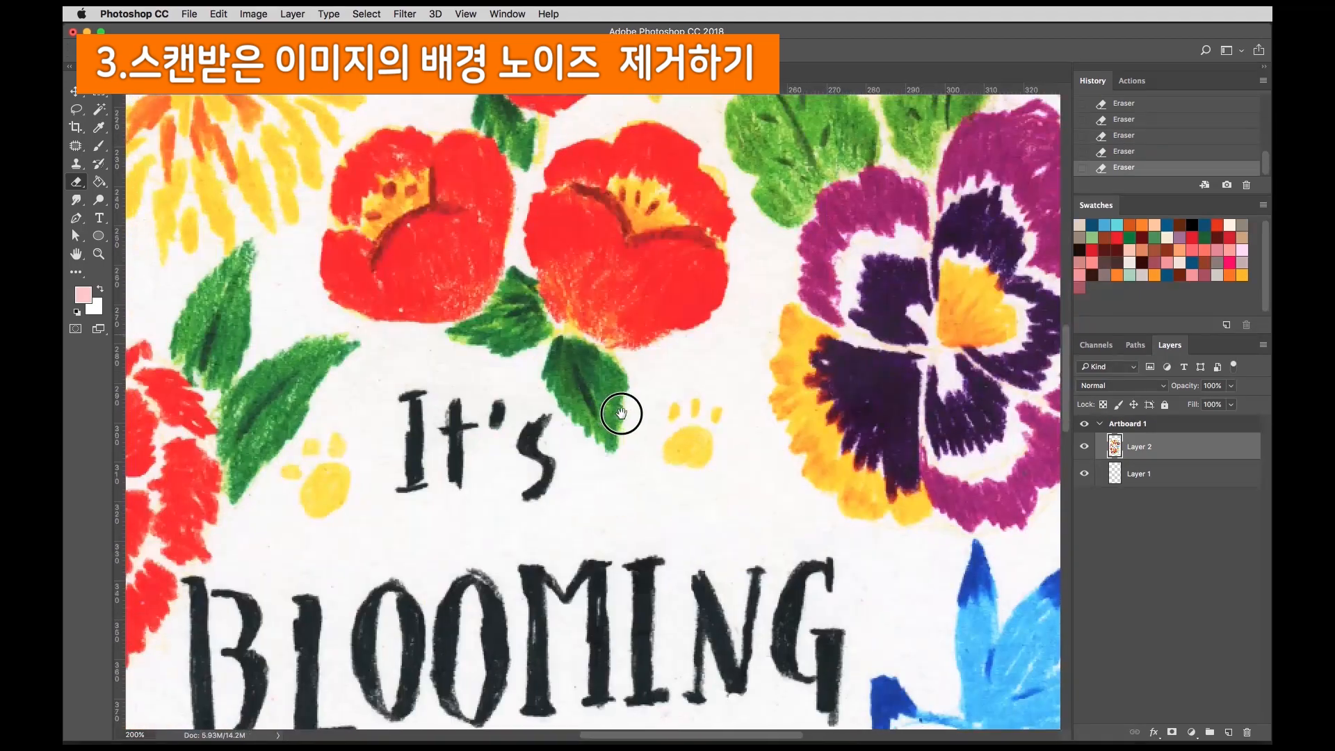
pyautogui.moveTo(621, 414); pyautogui.dragTo(643, 428)
pyautogui.moveTo(410, 327); pyautogui.dragTo(352, 275)
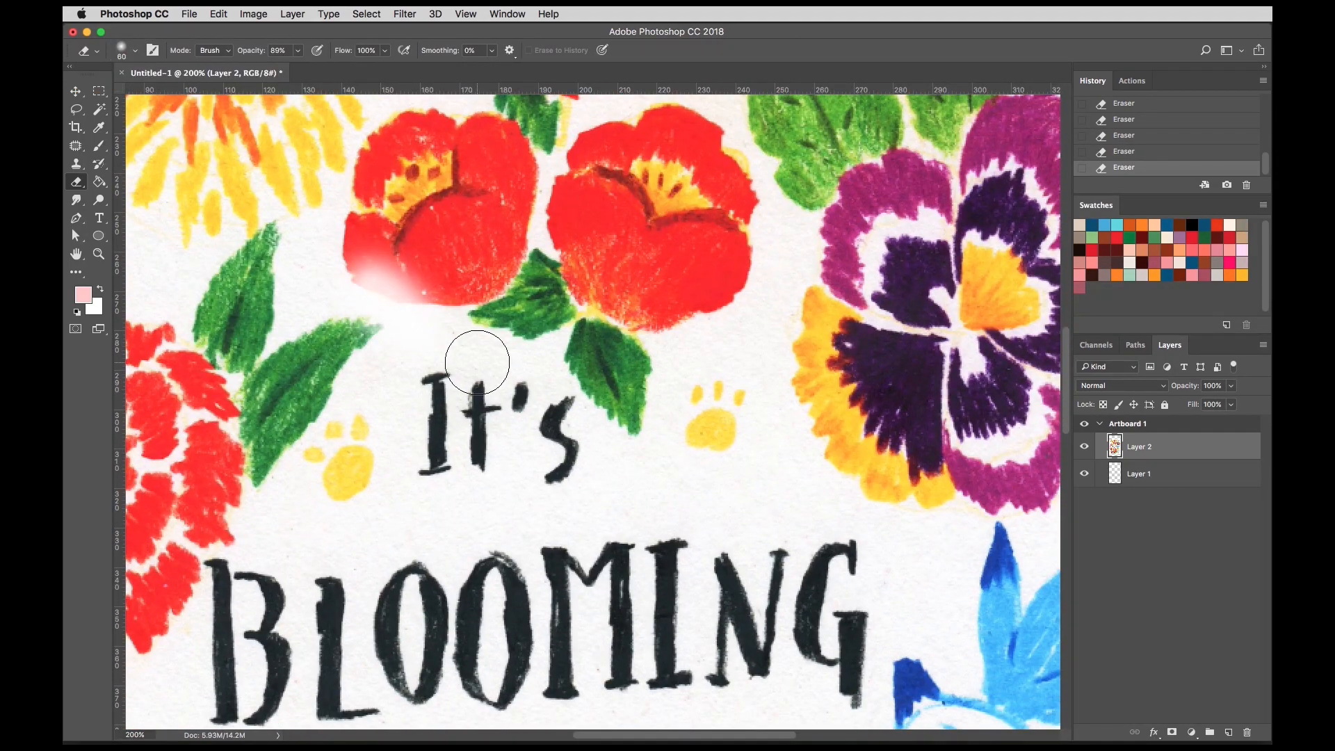
pyautogui.press('super+z')
pyautogui.moveTo(490, 588); pyautogui.dragTo(490, 648)
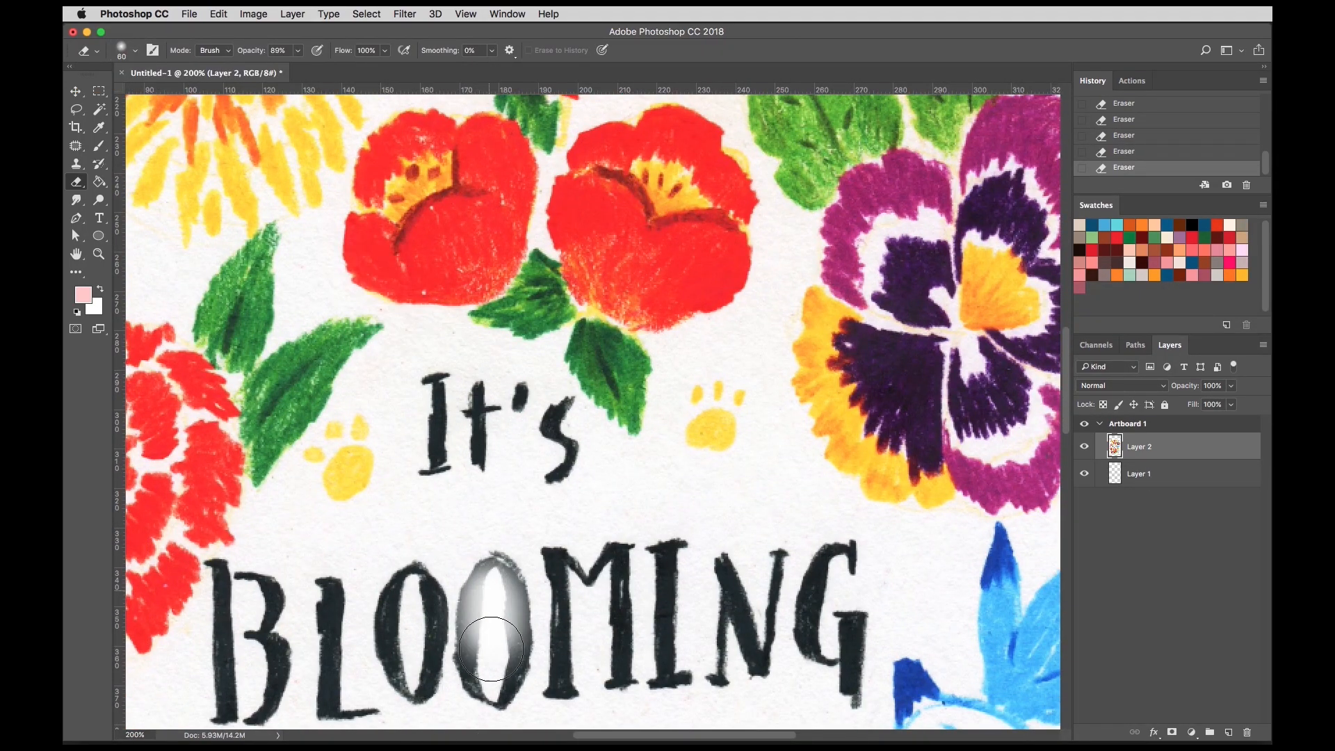
pyautogui.moveTo(410, 585); pyautogui.dragTo(417, 680)
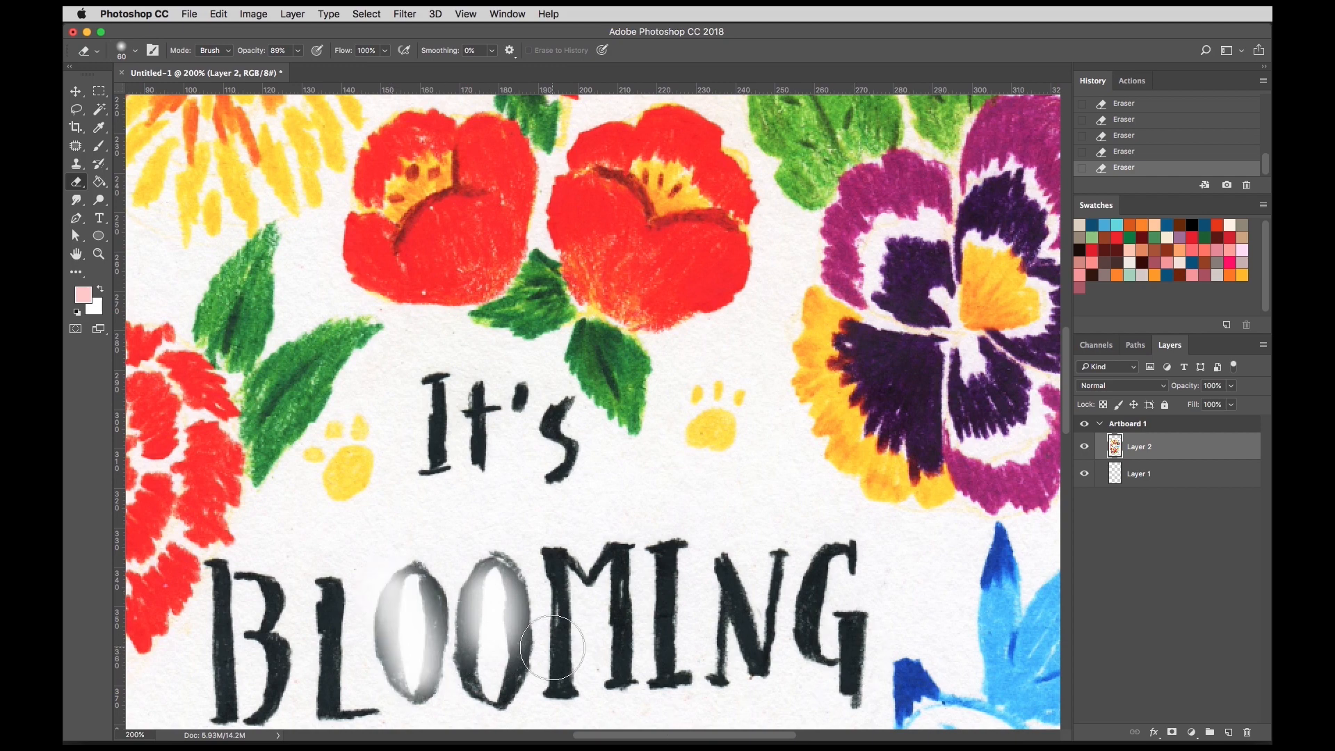
# Revert all the test eraser strokes, returning the scan layer to its state after the Curves adjustment.
pyautogui.click(1133, 136)
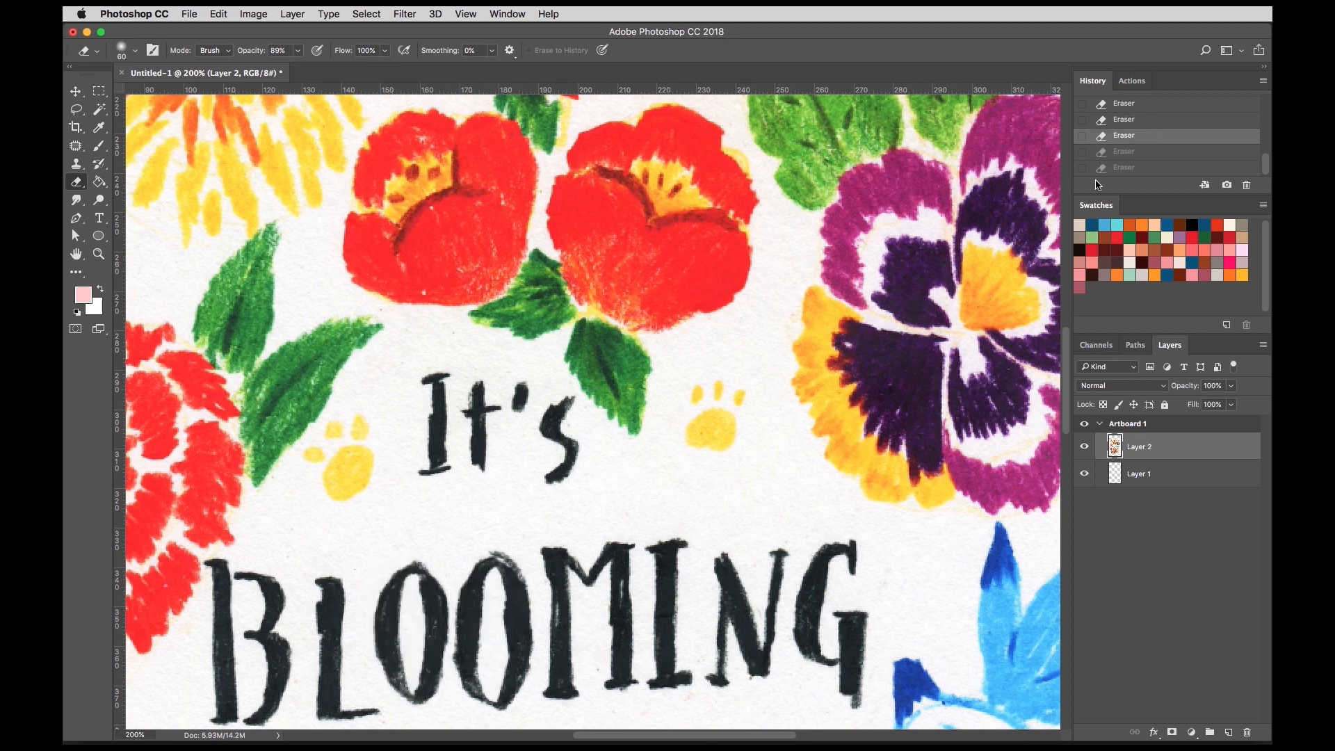
pyautogui.moveTo(461, 274); pyautogui.dragTo(619, 465)
pyautogui.hotkey('ctrl', '-')
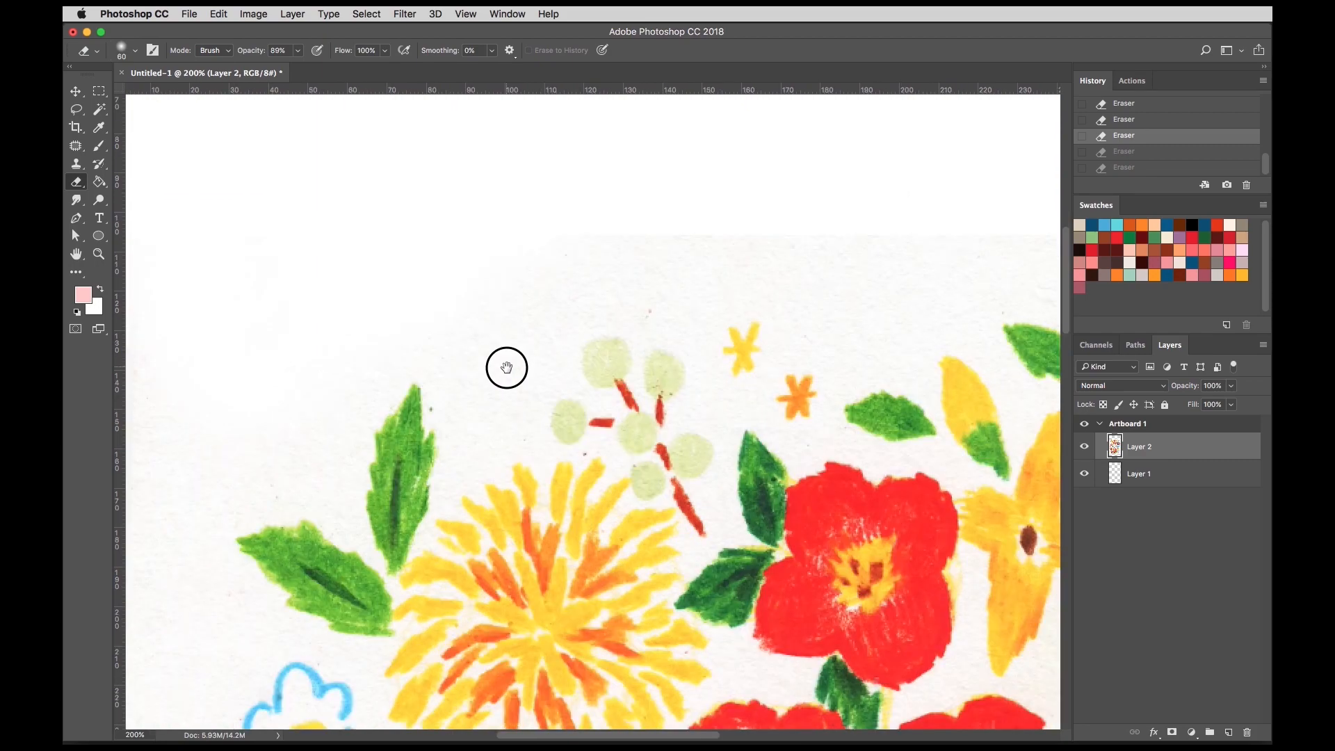
pyautogui.hotkey('ctrl', '-')
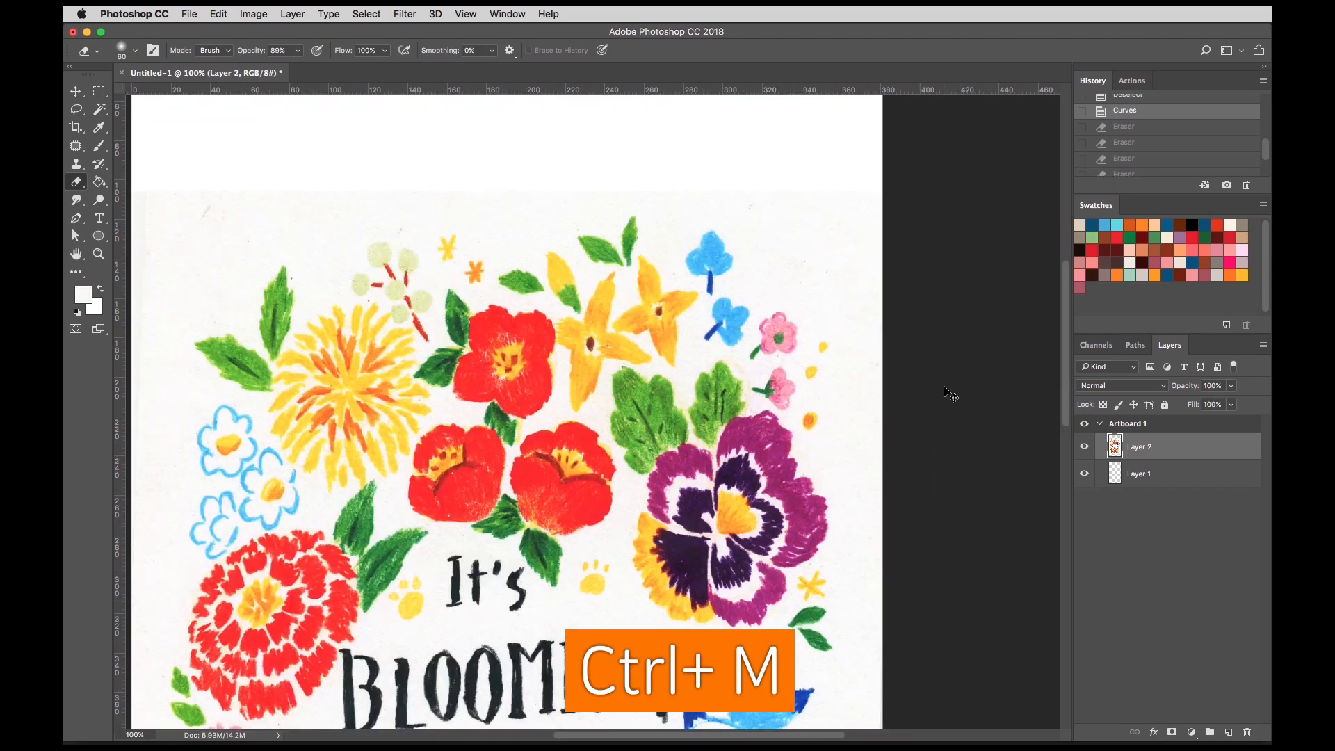
# Start another Curves adjustment and sample the paper near the upper flowers with the white point eyedropper.
pyautogui.hotkey('ctrl', 'm')
pyautogui.moveTo(823, 261); pyautogui.dragTo(781, 275)
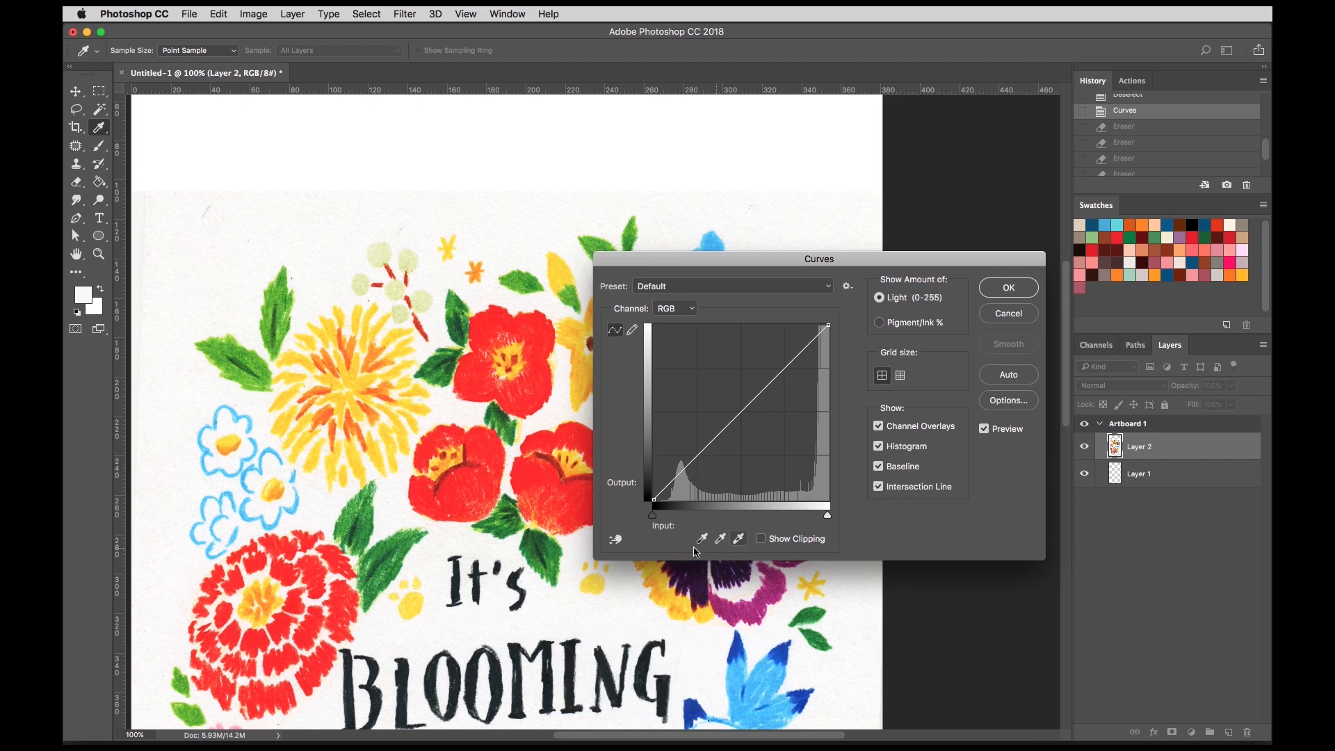
pyautogui.click(740, 541)
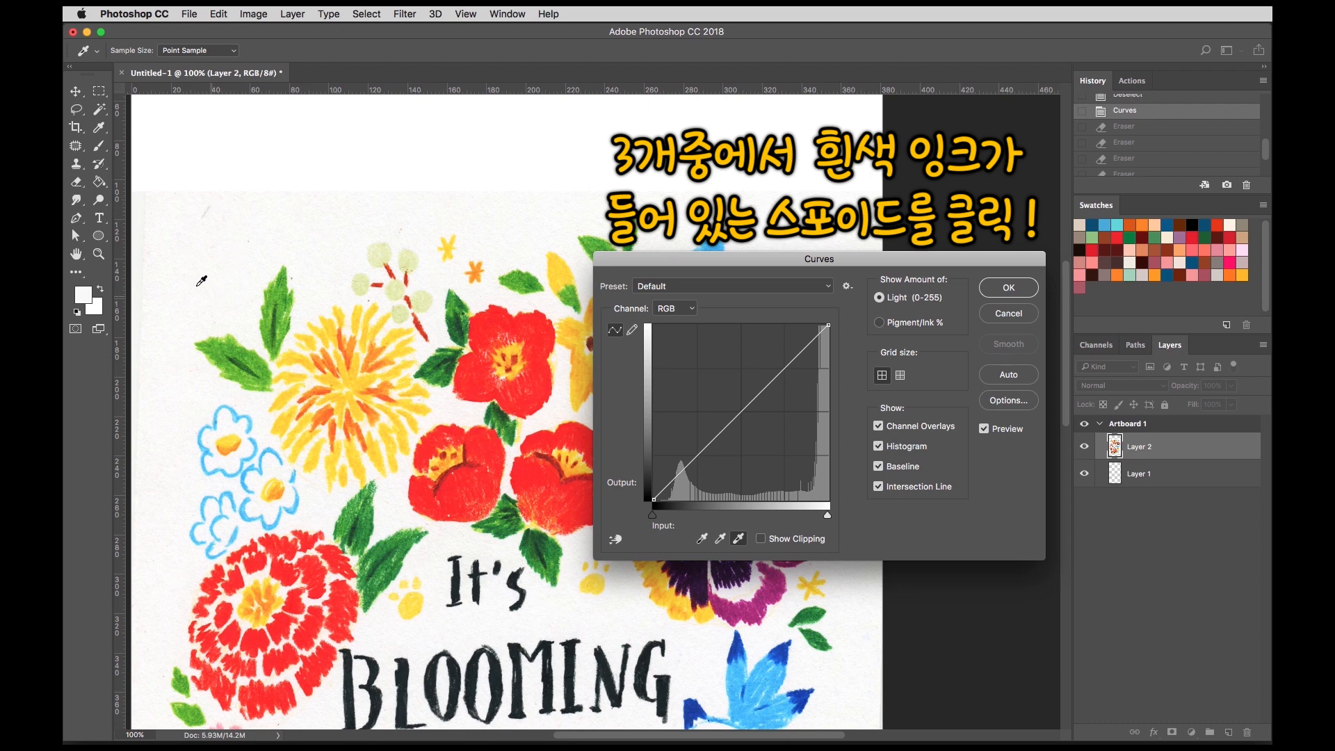
pyautogui.click(210, 287)
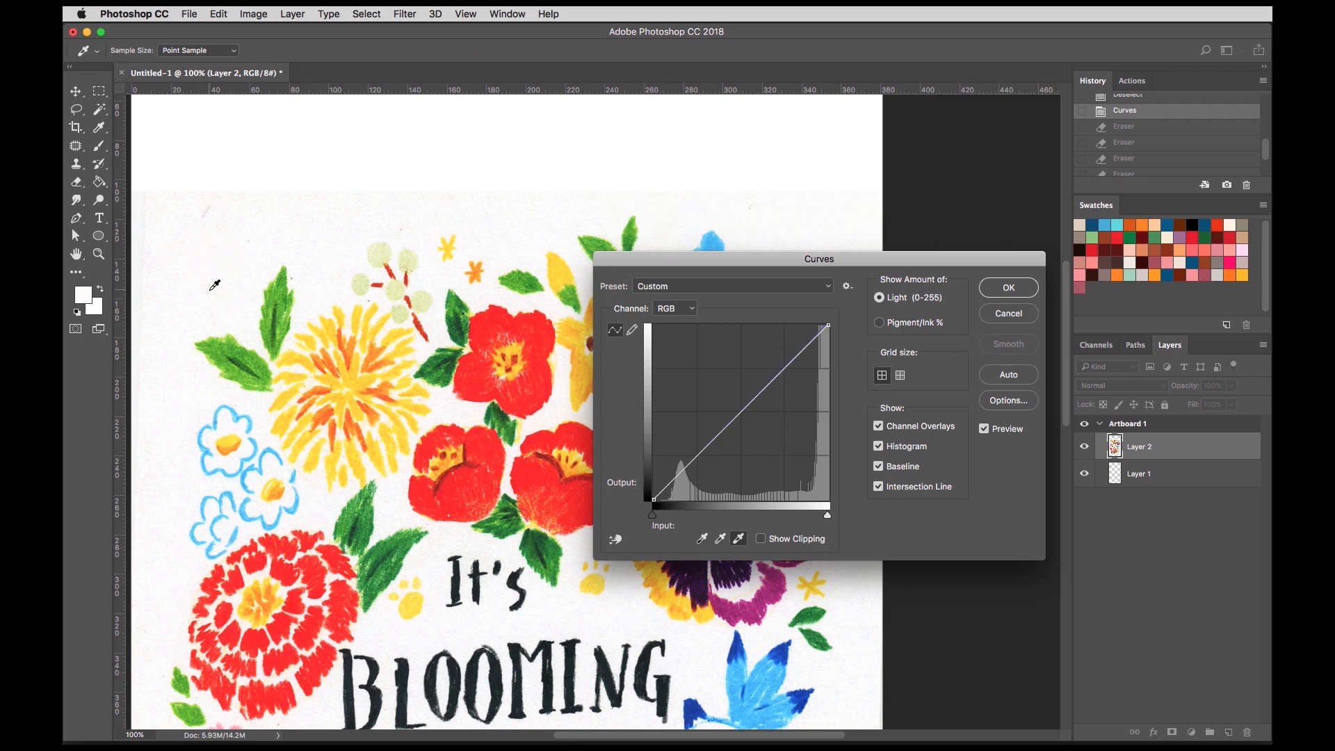
pyautogui.click(542, 304)
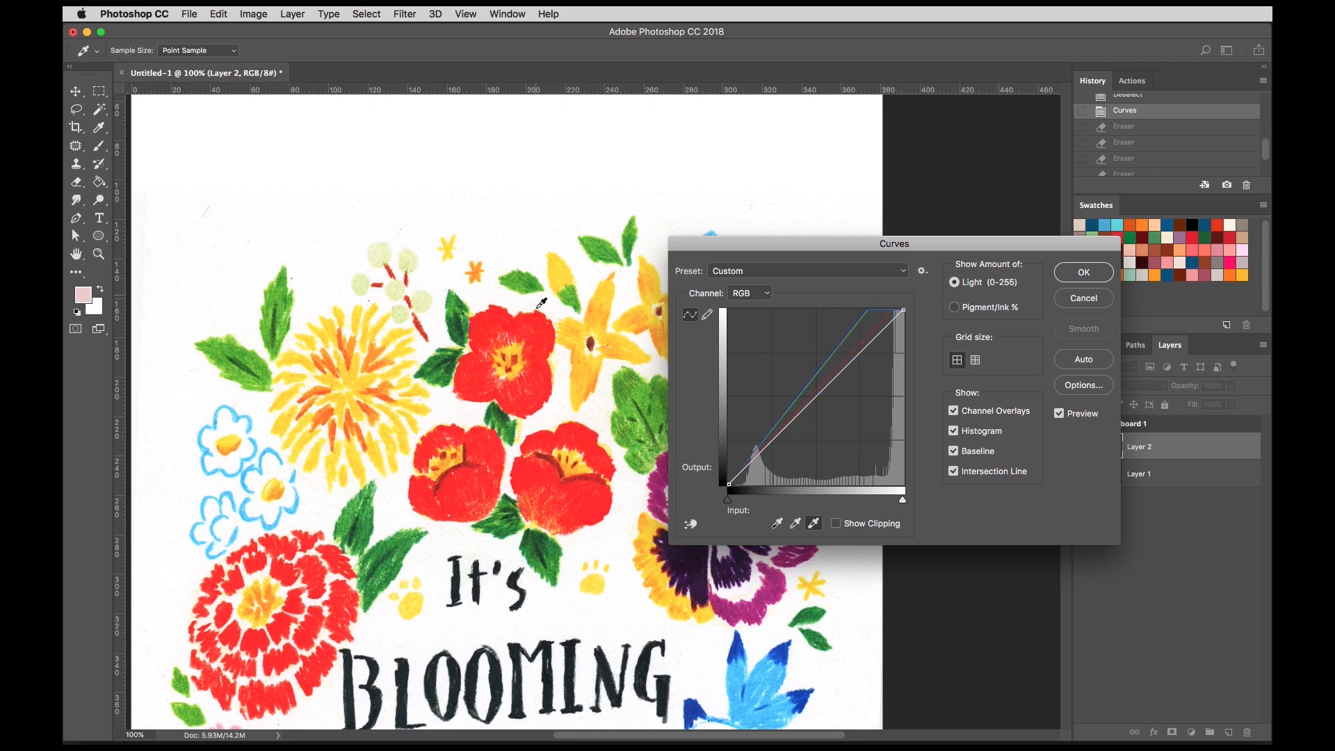
# Resample the white point at several paper spots, ending on blank paper above the upper-left leaf, and apply the Curves adjustment.
pyautogui.click(451, 223)
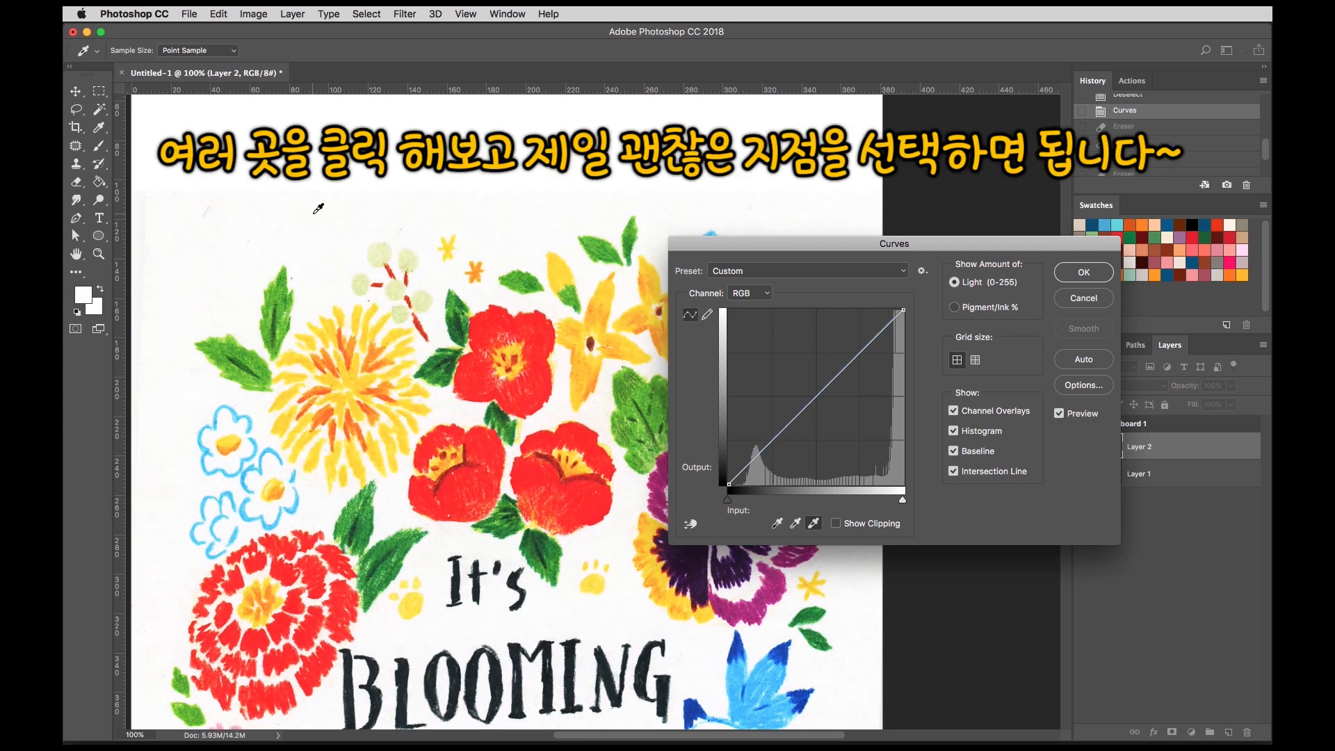
pyautogui.click(311, 221)
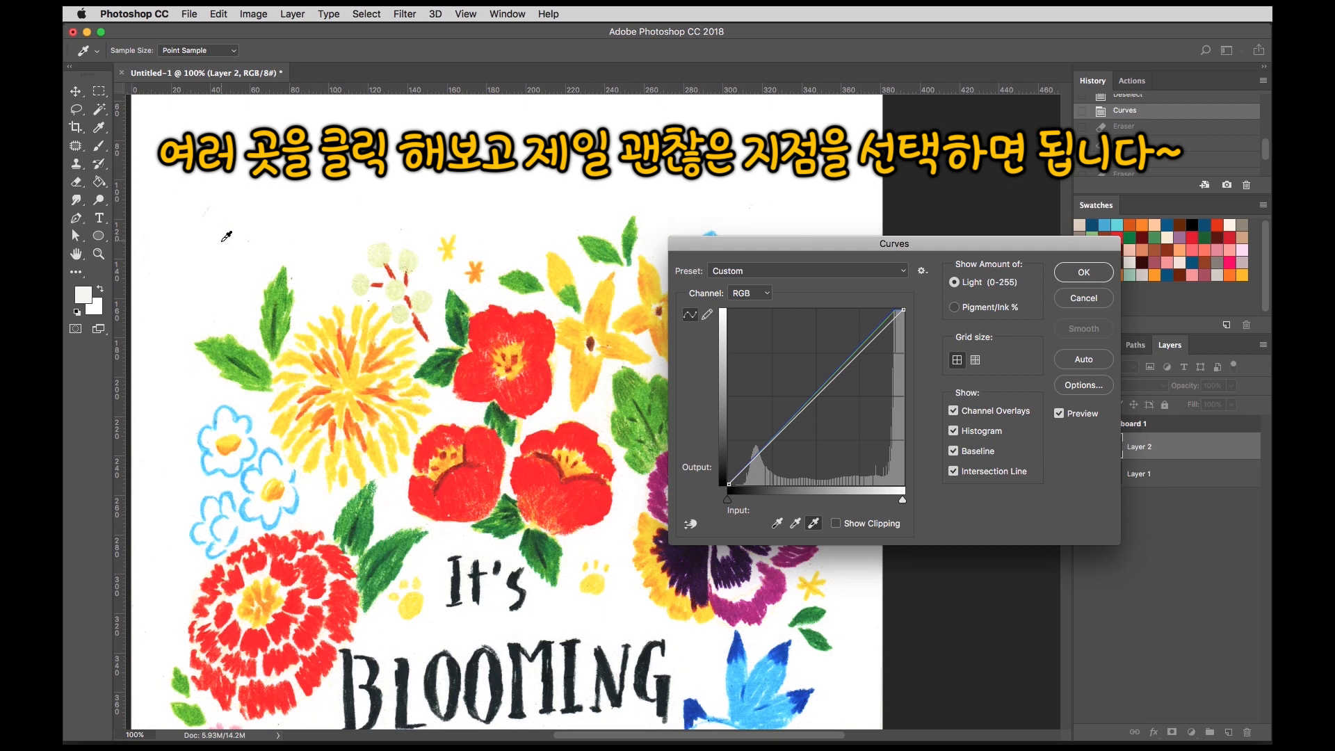
pyautogui.click(222, 240)
pyautogui.click(221, 237)
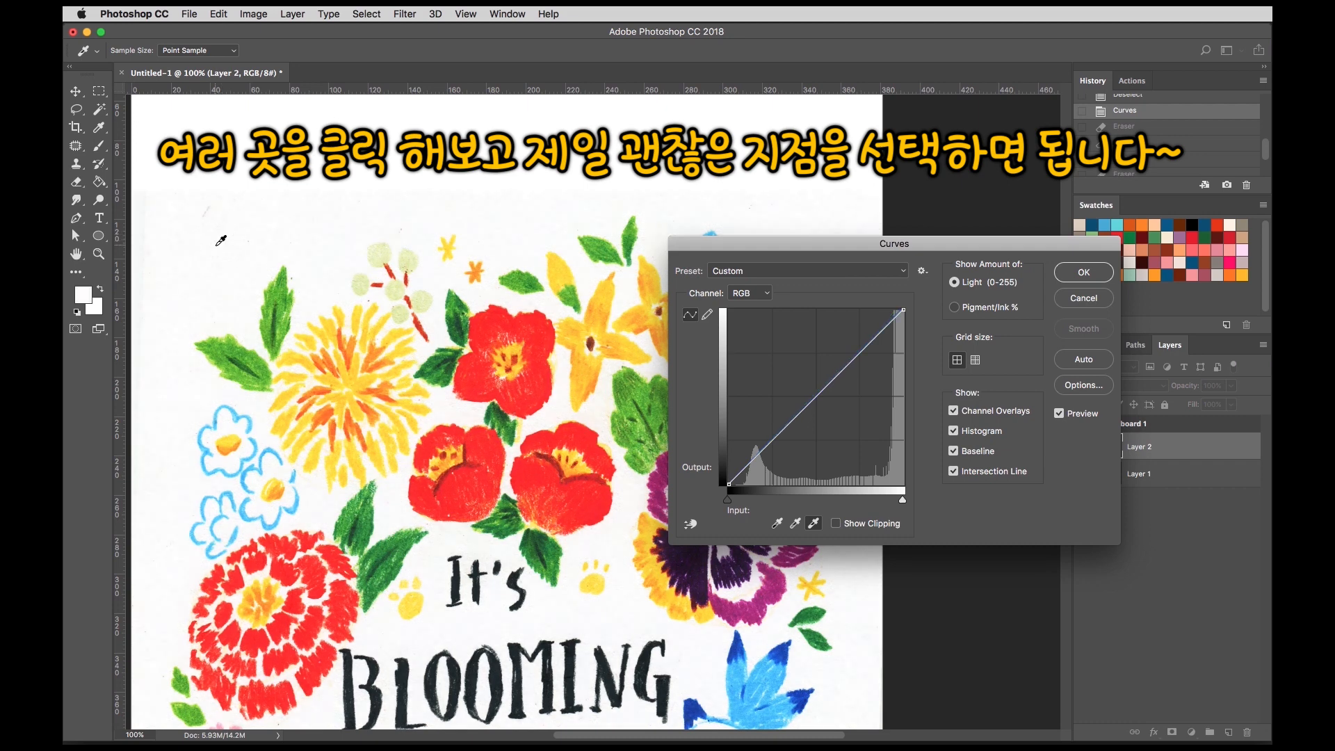
pyautogui.click(226, 245)
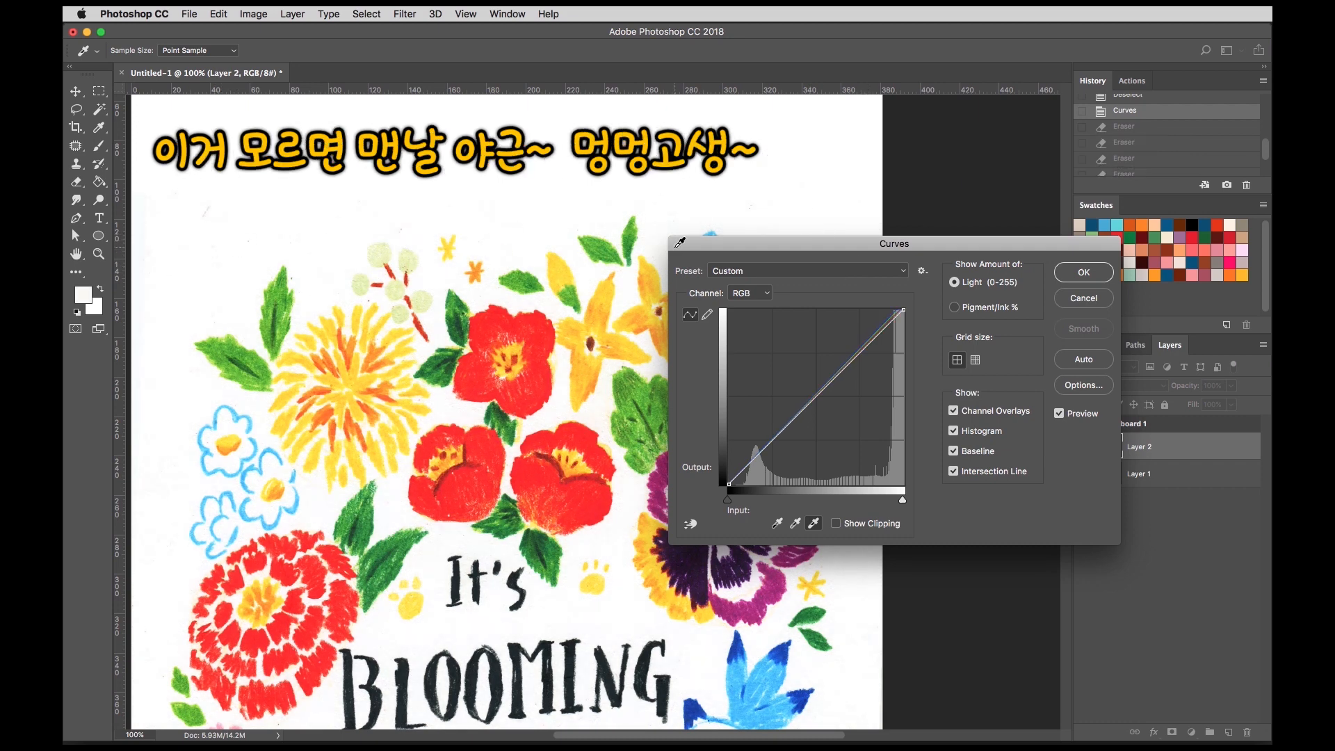
pyautogui.moveTo(680, 241); pyautogui.dragTo(775, 340)
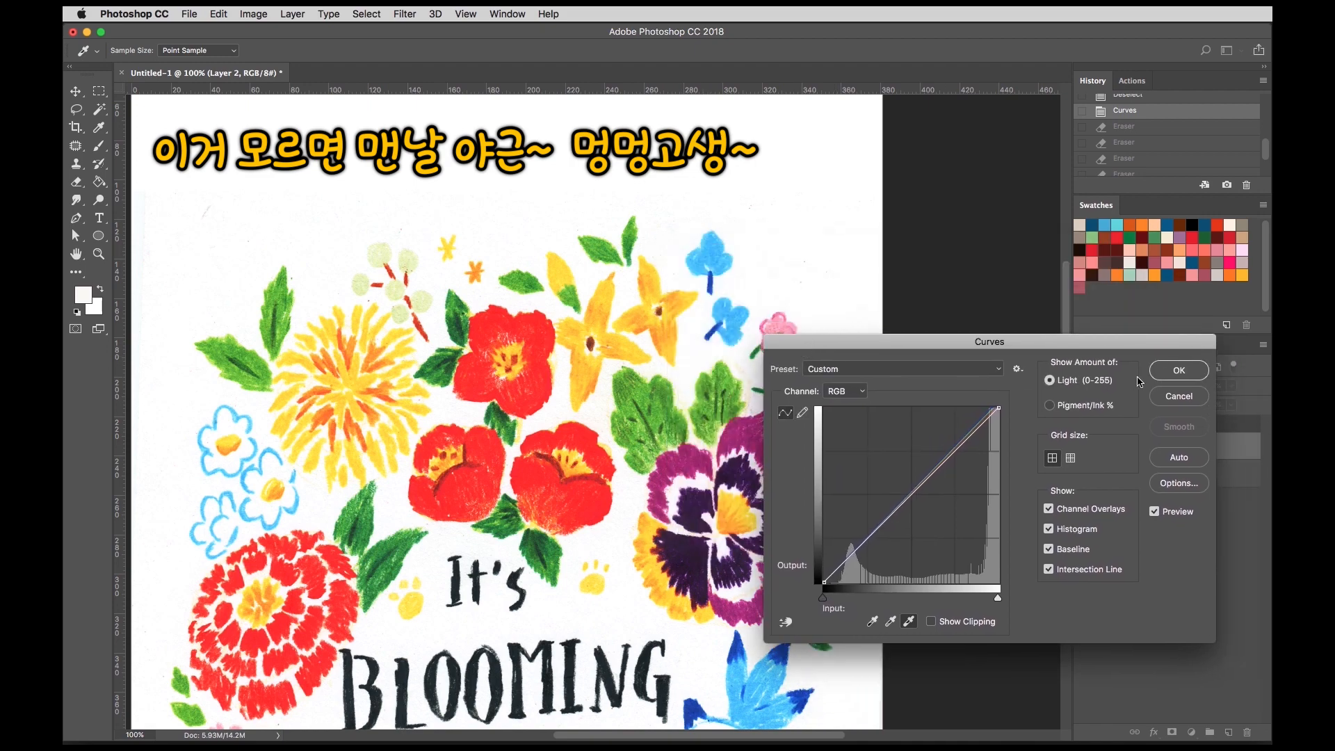
pyautogui.click(1173, 372)
# Choose the Soft Round Pressure Opacity brush for the Eraser and erase the paper above the upper-left leaves.
pyautogui.moveTo(479, 512); pyautogui.dragTo(611, 551)
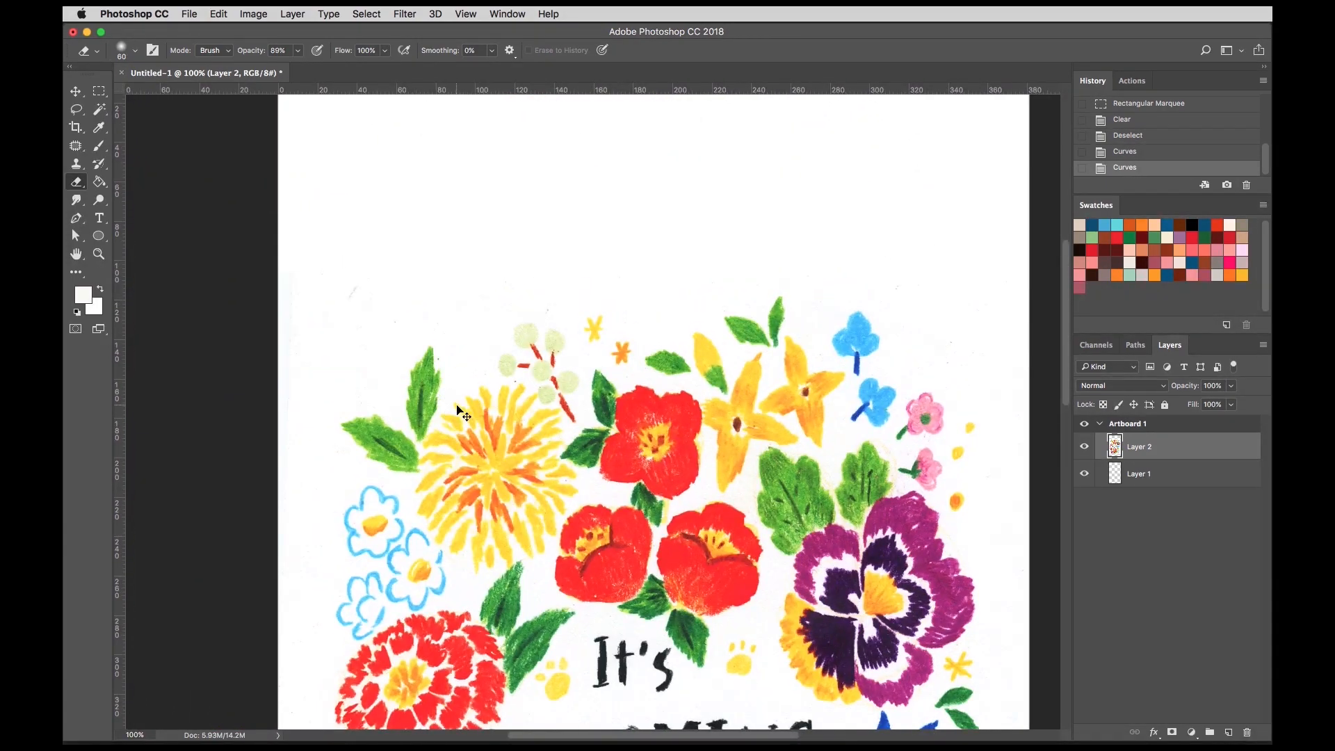
pyautogui.press('super+equal')
pyautogui.press('super+equal')
pyautogui.moveTo(290, 324); pyautogui.dragTo(566, 414)
pyautogui.moveTo(298, 236)
pyautogui.mouseDown()
pyautogui.moveTo(364, 244)
pyautogui.moveTo(426, 326)
pyautogui.mouseUp()
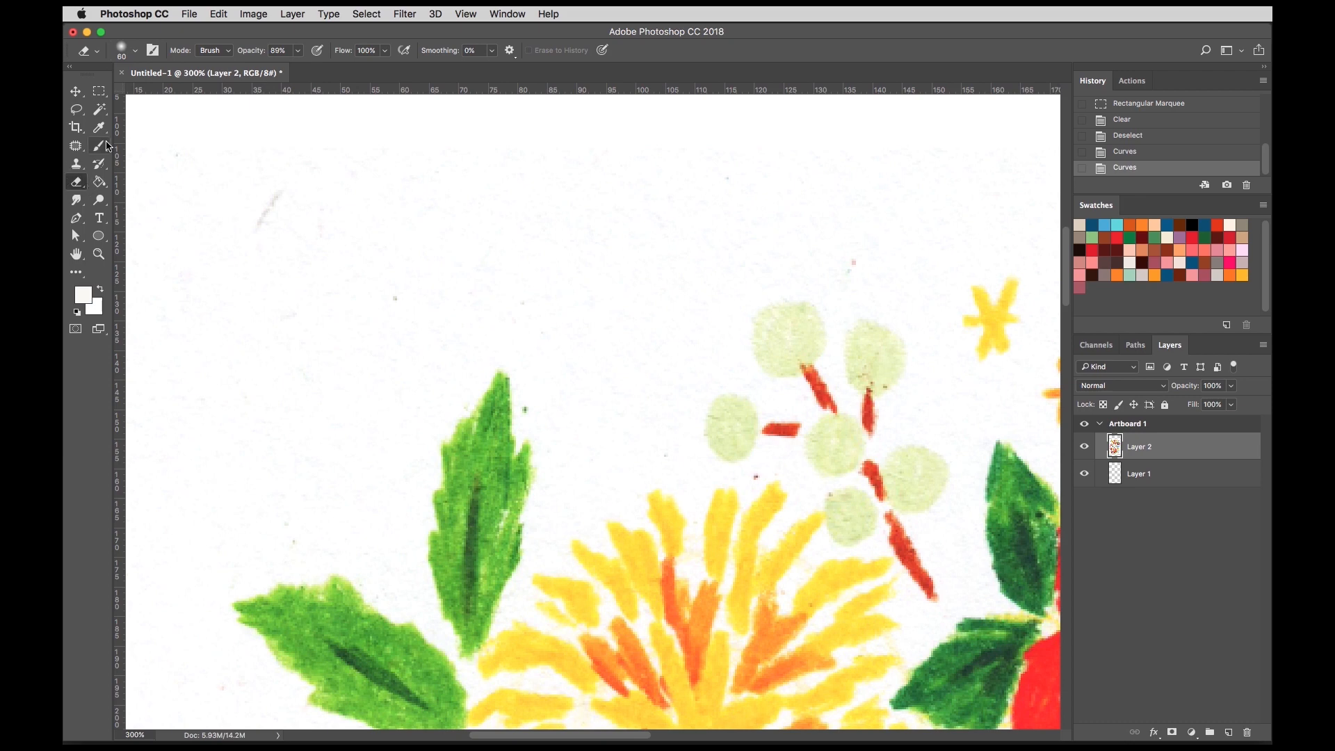
pyautogui.click(136, 53)
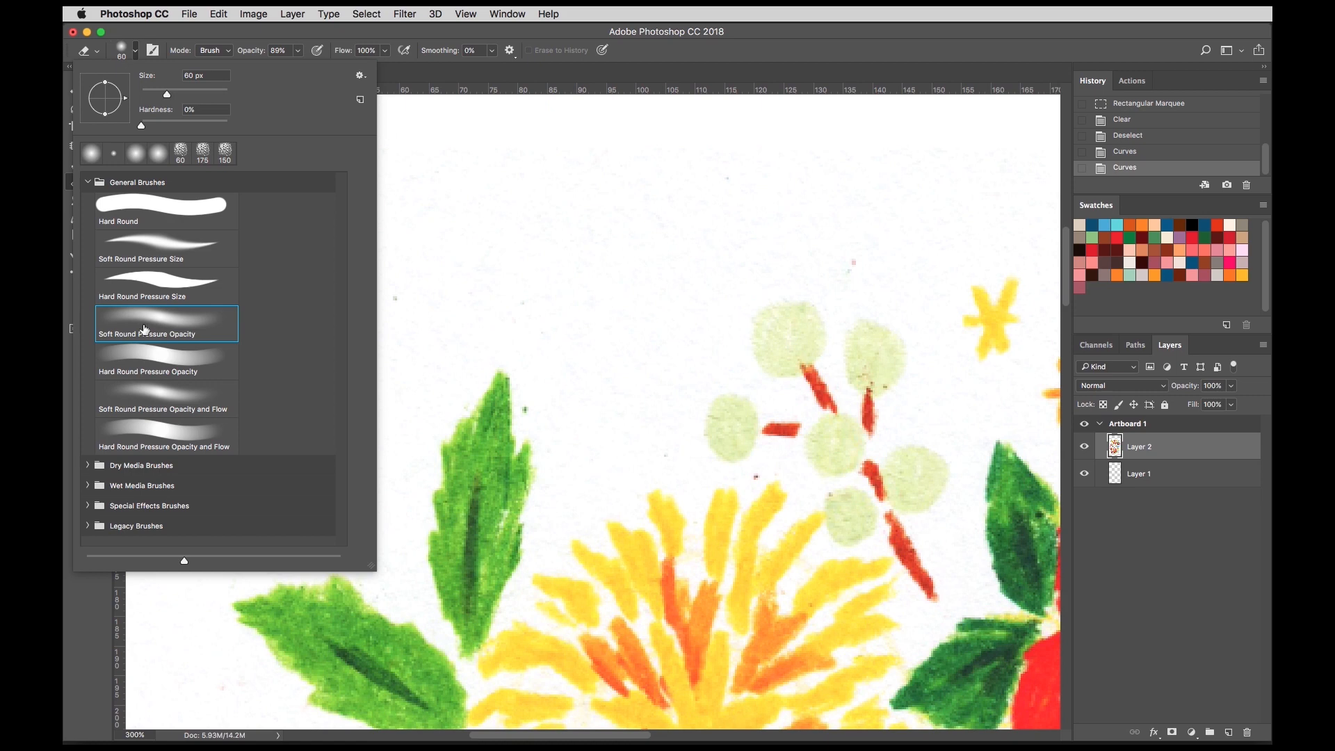
pyautogui.click(173, 324)
pyautogui.moveTo(457, 213); pyautogui.dragTo(358, 121)
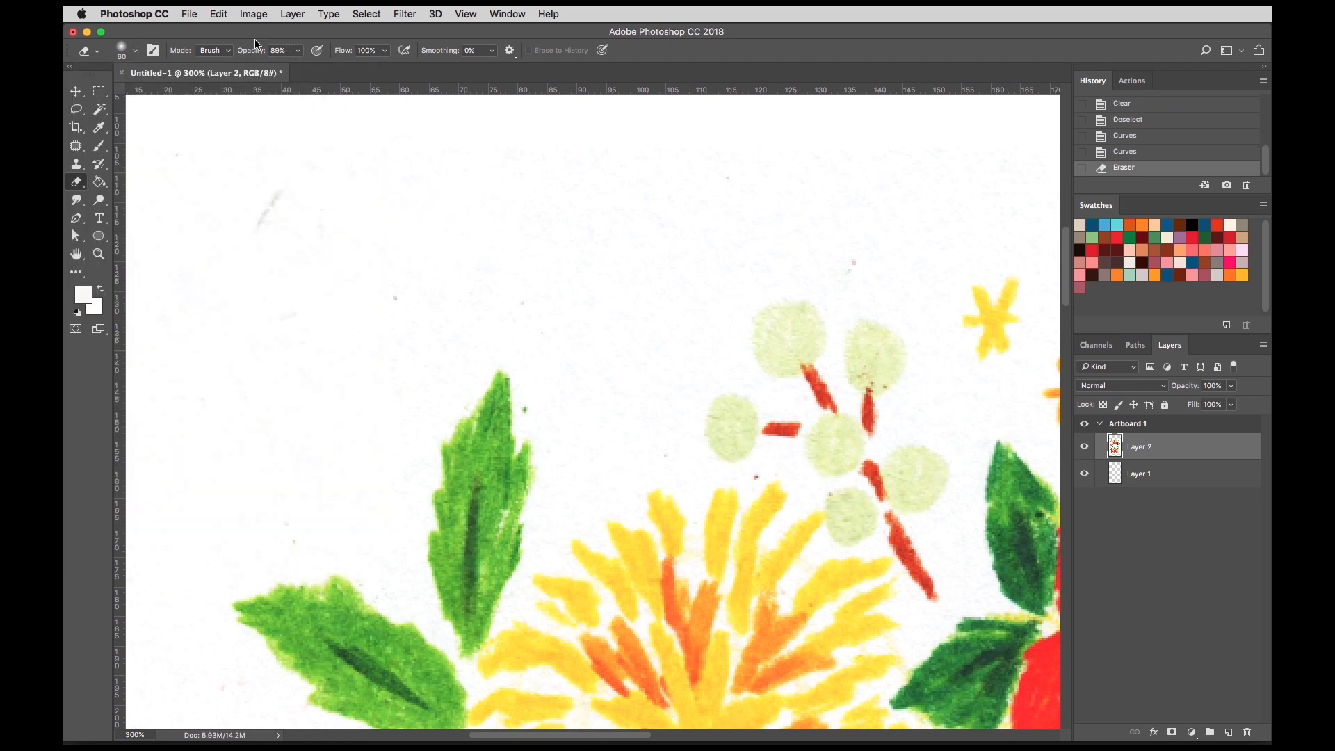
# Set the eraser opacity to 100% and erase the scratch and specks on the paper above the upper-left leaves.
pyautogui.click(302, 57)
pyautogui.moveTo(297, 67); pyautogui.dragTo(327, 67)
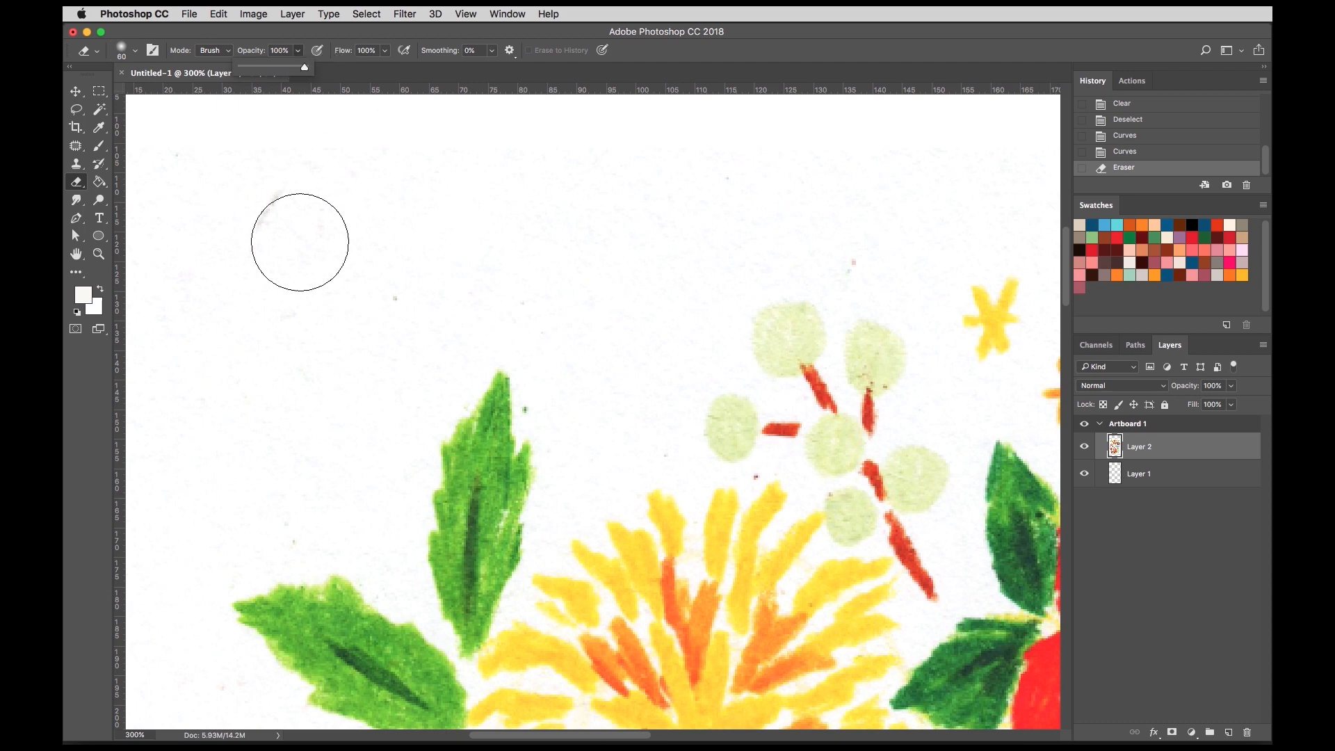
pyautogui.moveTo(300, 171)
pyautogui.mouseDown()
pyautogui.moveTo(215, 274)
pyautogui.moveTo(509, 267)
pyautogui.mouseUp()
pyautogui.moveTo(330, 306); pyautogui.dragTo(267, 325)
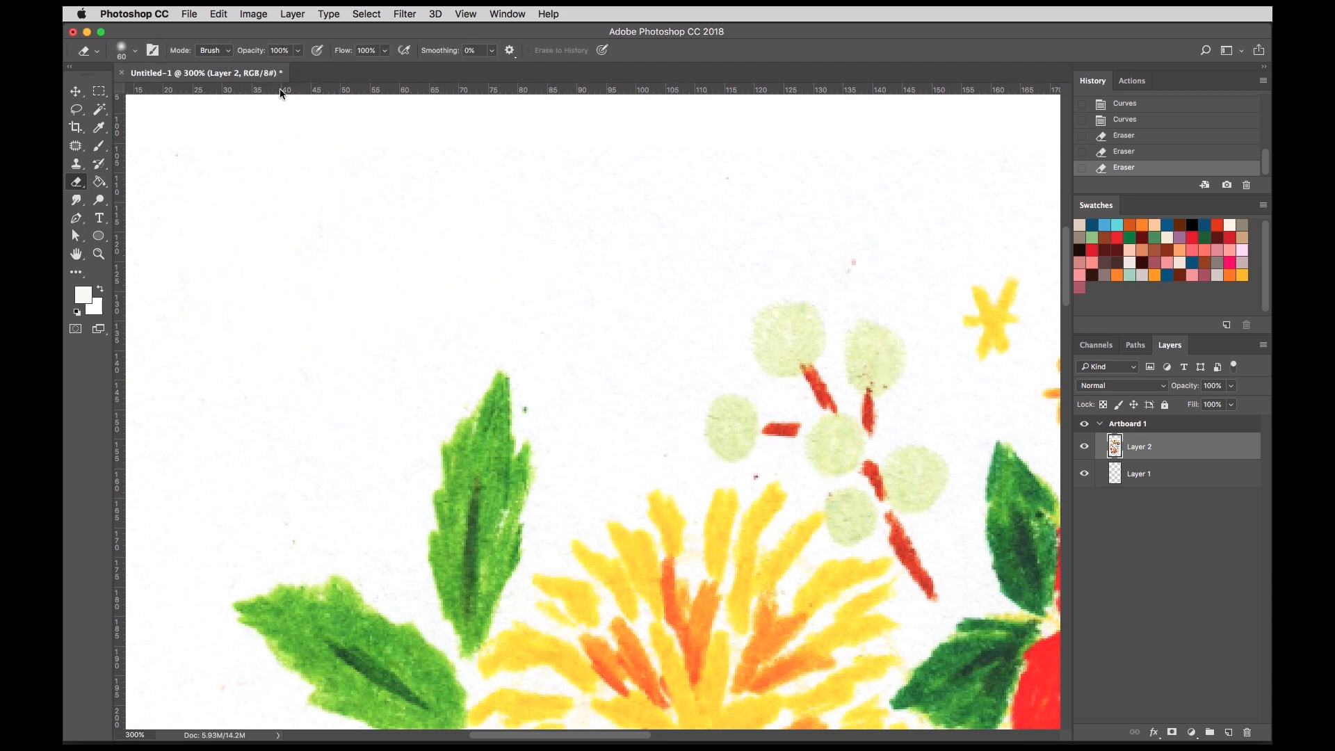
# Try erasing over the upright green leaf with the eraser opacity at 27%, and undo the stroke.
pyautogui.click(302, 51)
pyautogui.moveTo(292, 75); pyautogui.dragTo(259, 75)
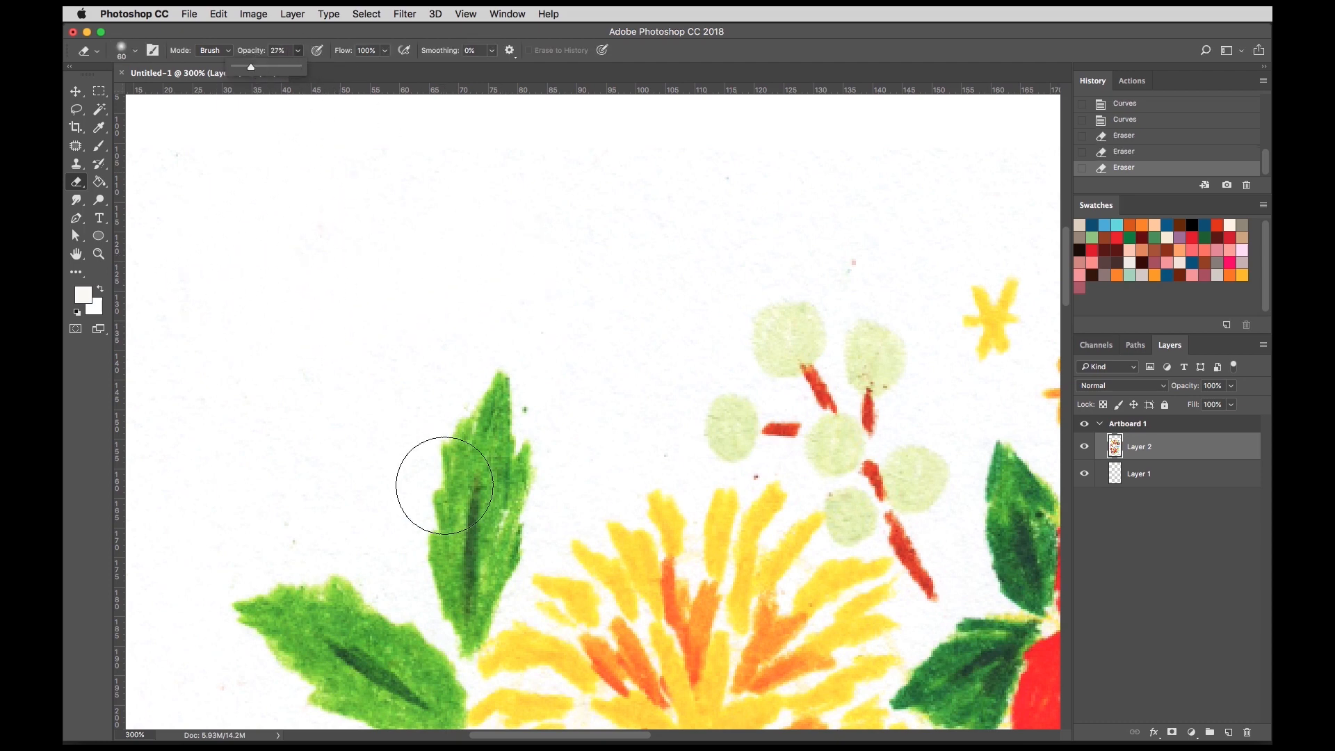
pyautogui.moveTo(432, 477); pyautogui.dragTo(472, 473)
pyautogui.press('super+z')
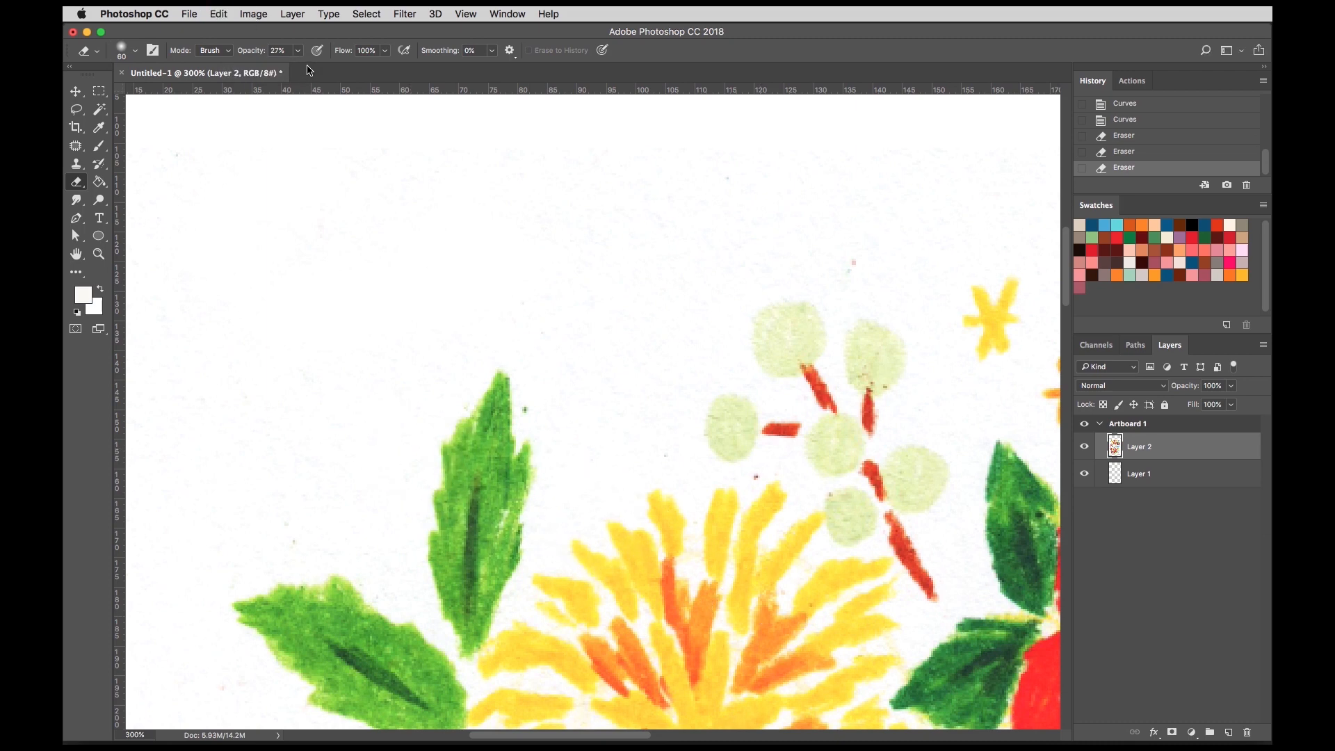
# Restore the eraser opacity to 100%, reduce its size to 35 px and erase the paper beside the upright leaf's tip.
pyautogui.click(298, 51)
pyautogui.moveTo(296, 66); pyautogui.dragTo(344, 67)
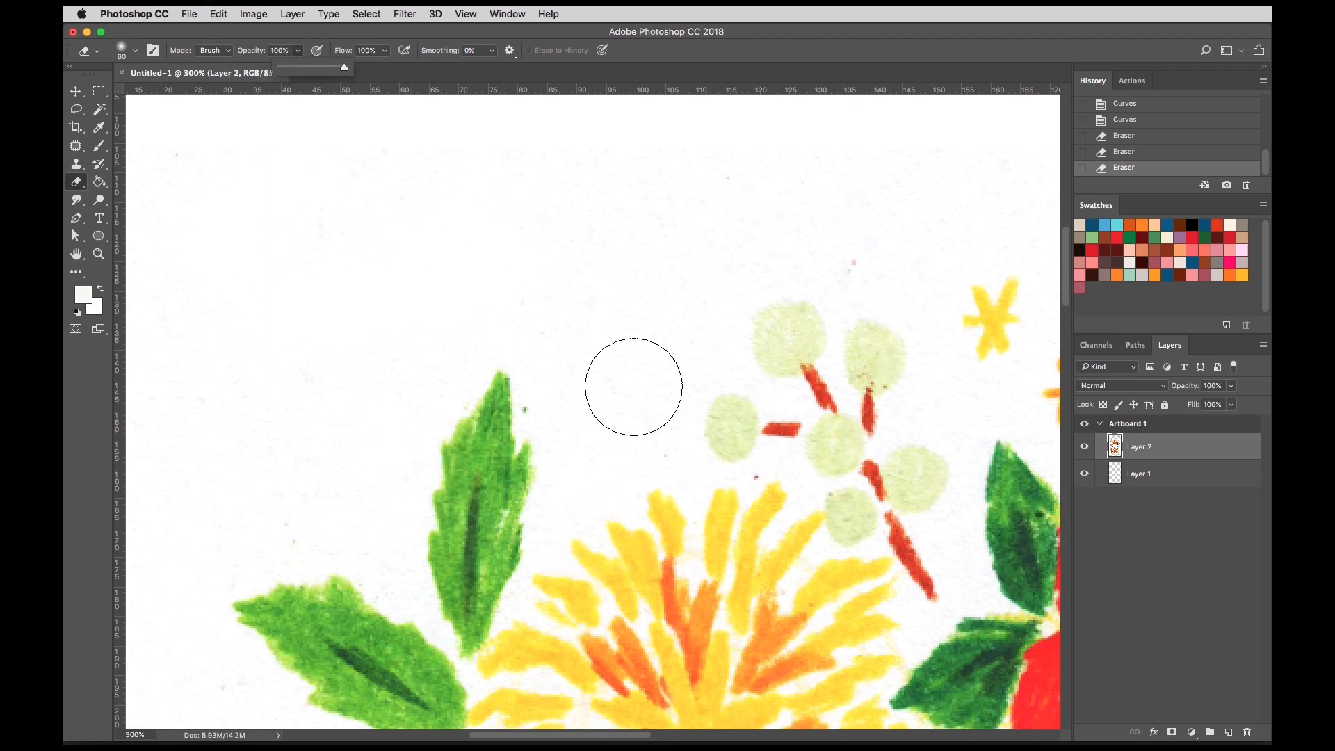
pyautogui.press('[')
pyautogui.press('[')
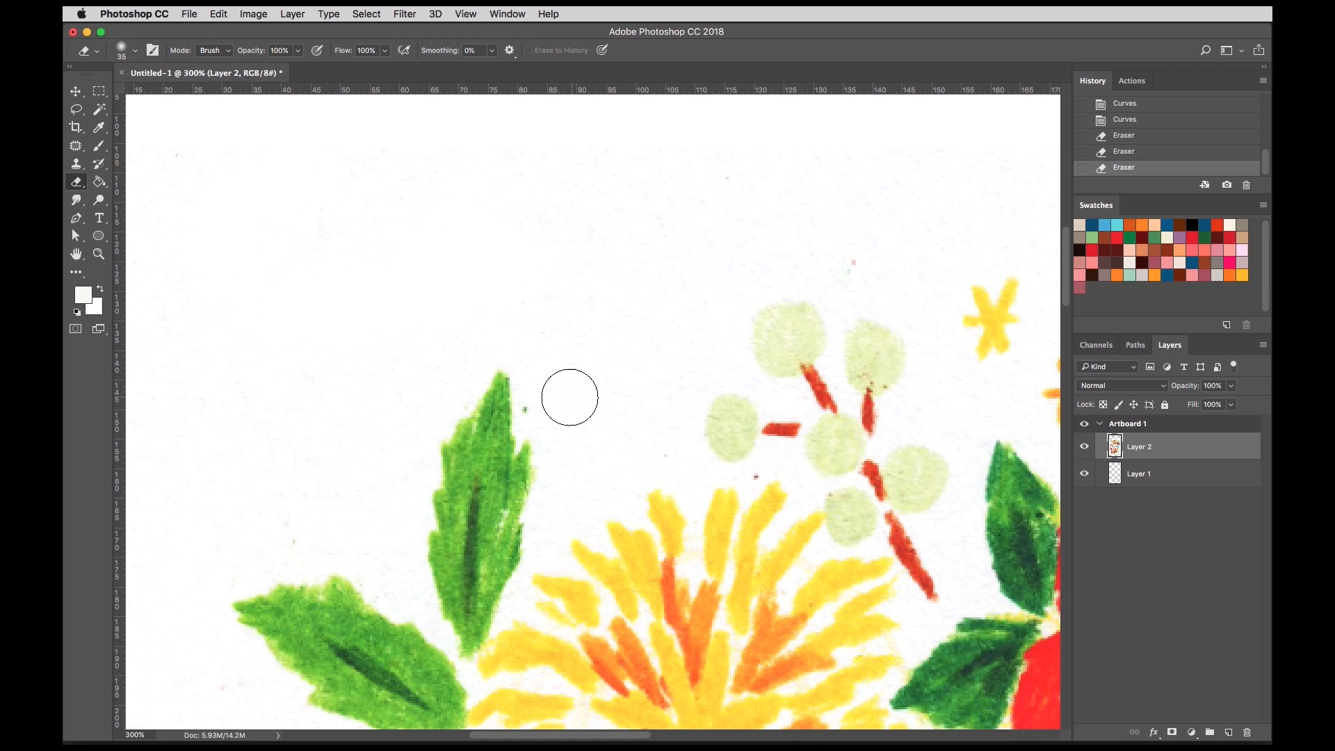
pyautogui.click(540, 406)
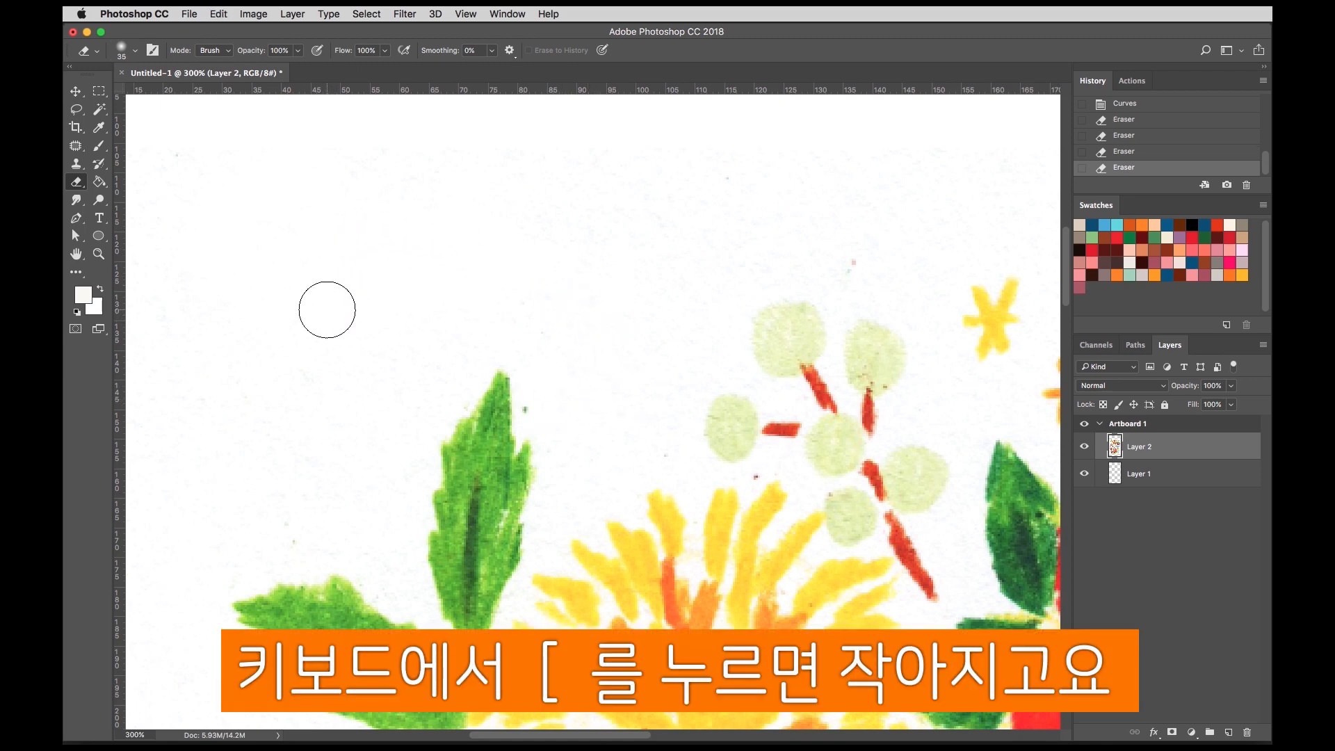
# Shrink the eraser brush in steps and enlarge it again to 40 px.
pyautogui.press('[')
pyautogui.press('[')
pyautogui.press('[')
pyautogui.press(']')
pyautogui.press(']')
pyautogui.press(']')
pyautogui.press(']')
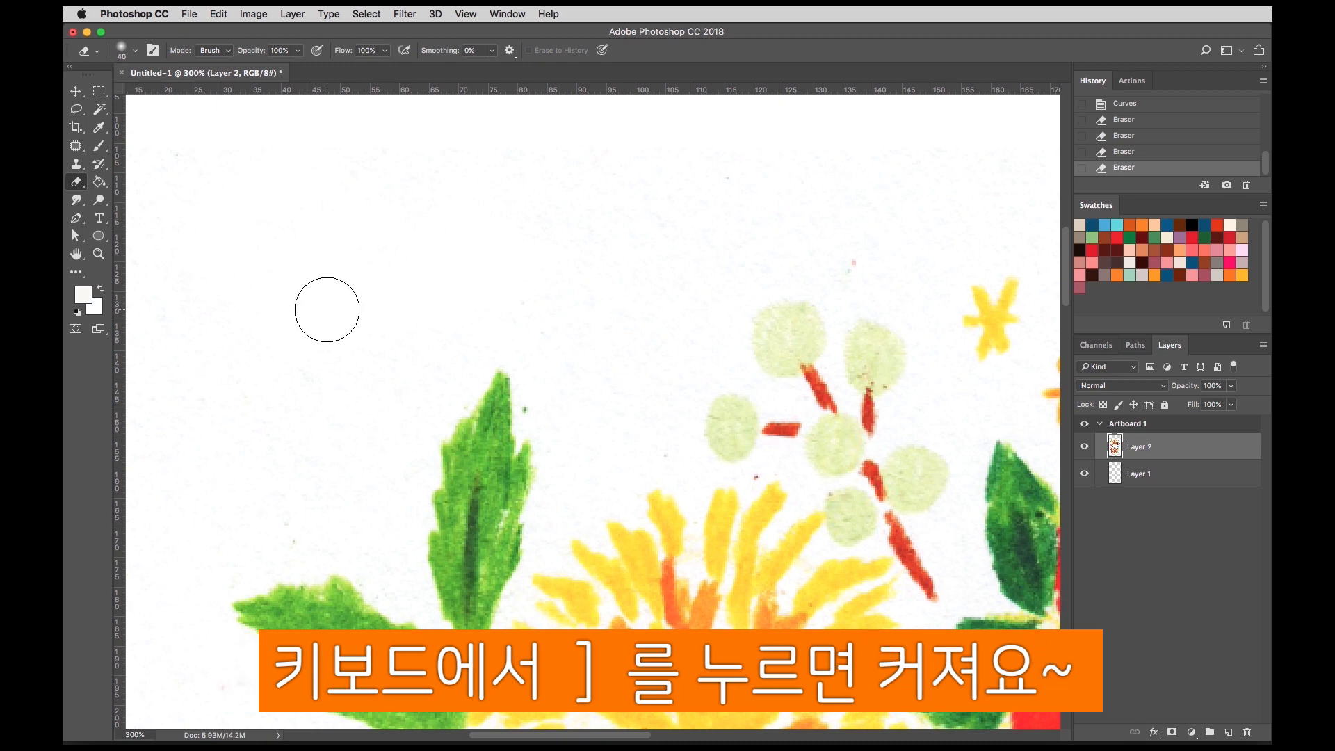
# Reduce the eraser to 9 px and erase the red speck below the pale berries and the green speck beside the upright leaf.
pyautogui.press('[')
pyautogui.press('[')
pyautogui.press('[')
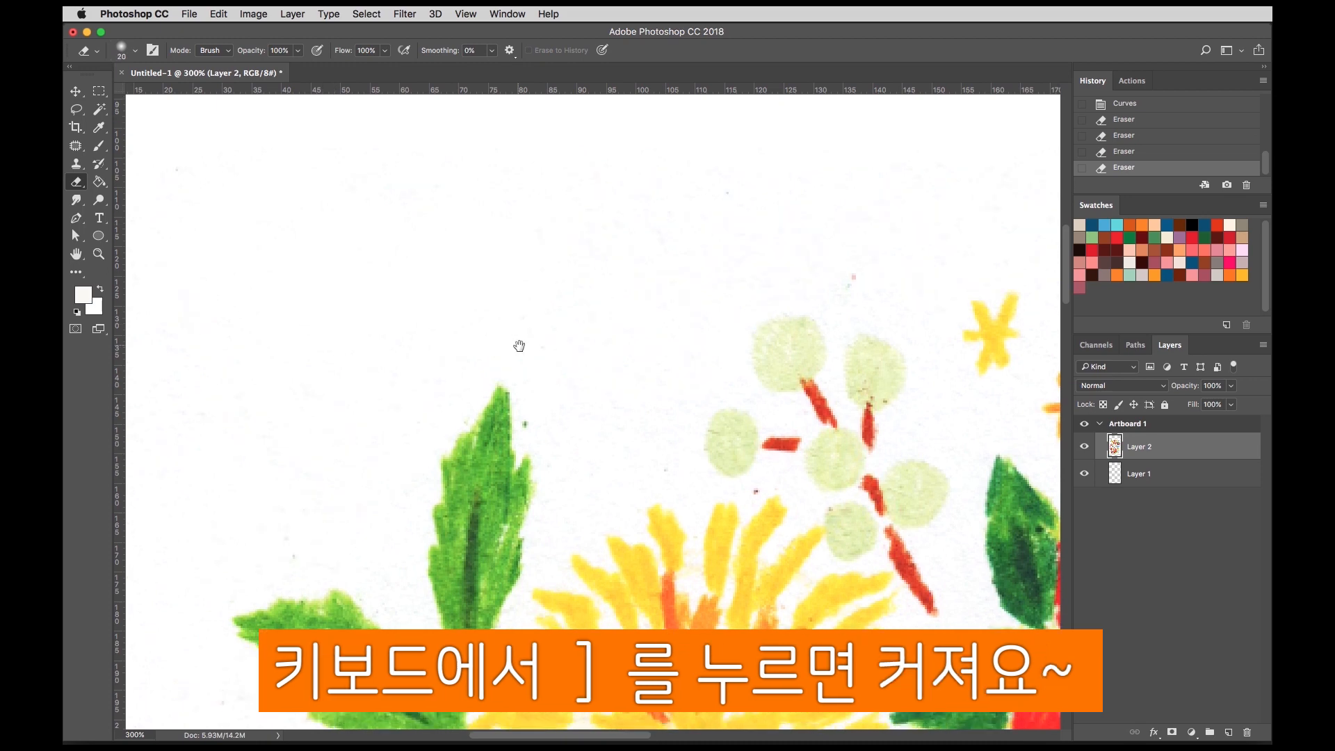
pyautogui.moveTo(519, 345); pyautogui.dragTo(334, 268)
pyautogui.press('[')
pyautogui.moveTo(678, 193); pyautogui.dragTo(629, 186)
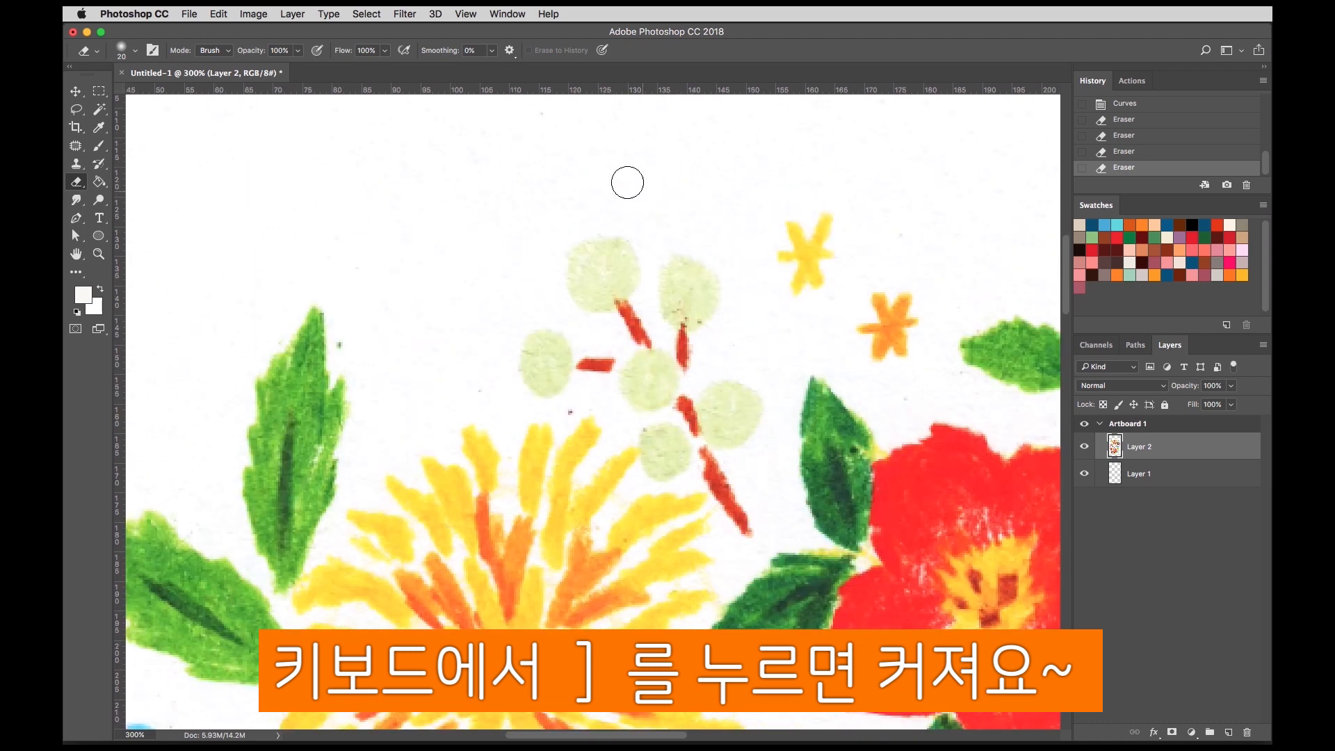
pyautogui.press('[')
pyautogui.press('[')
pyautogui.press('[')
pyautogui.click(571, 412)
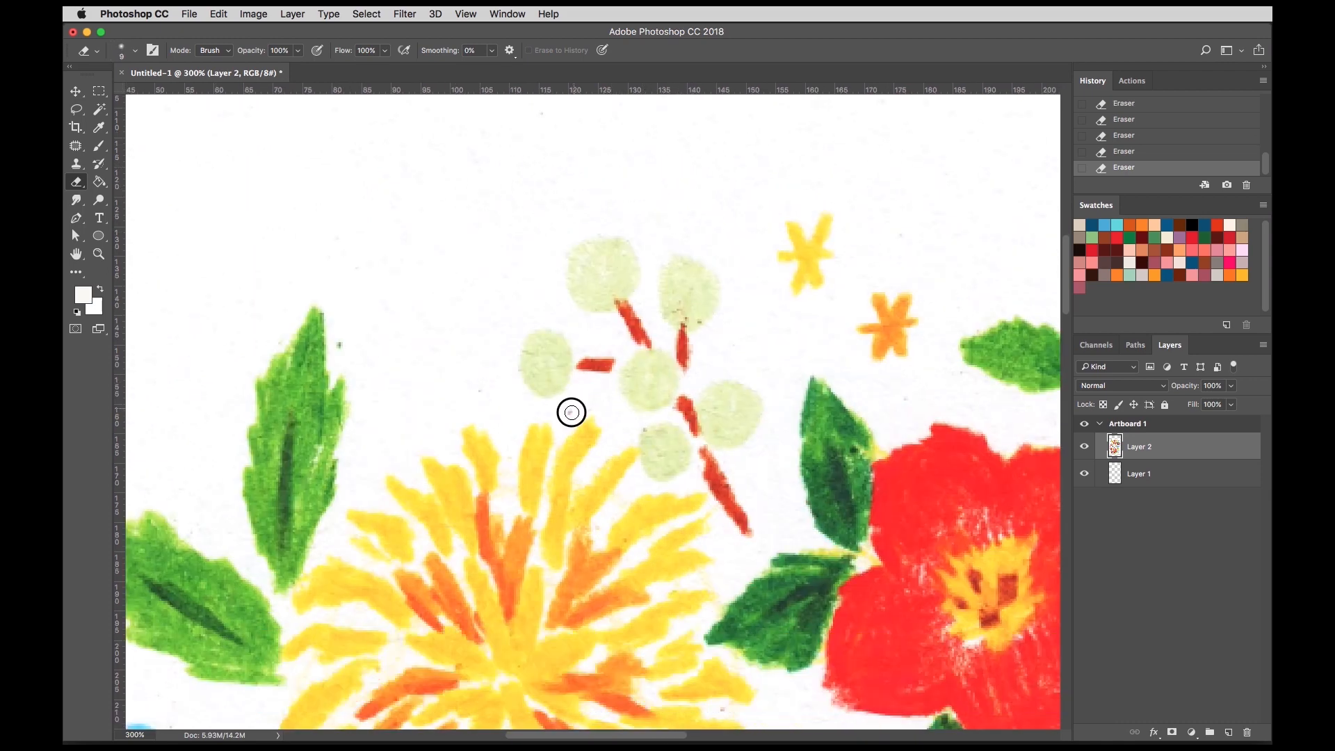
pyautogui.click(340, 346)
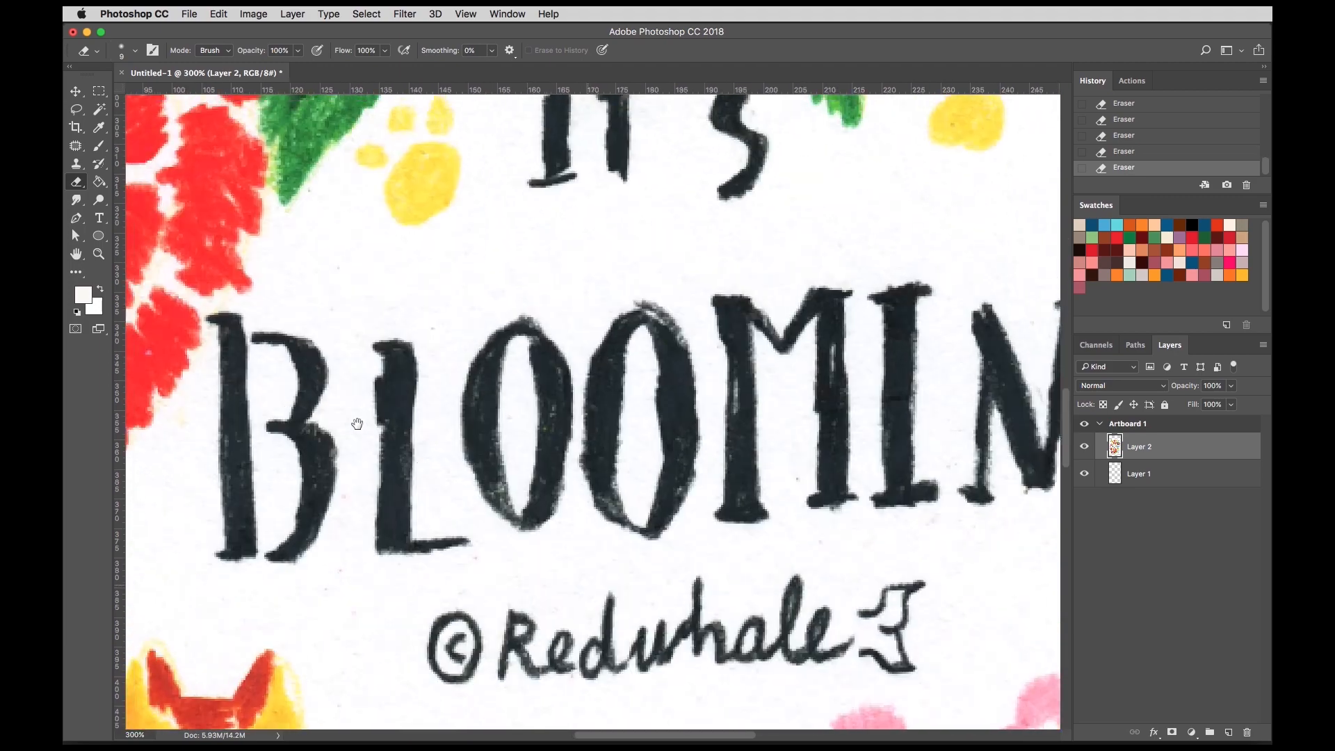
# Try erasing along the right edge of the B in BLOOMING, and undo the stroke.
pyautogui.moveTo(339, 405); pyautogui.dragTo(358, 424)
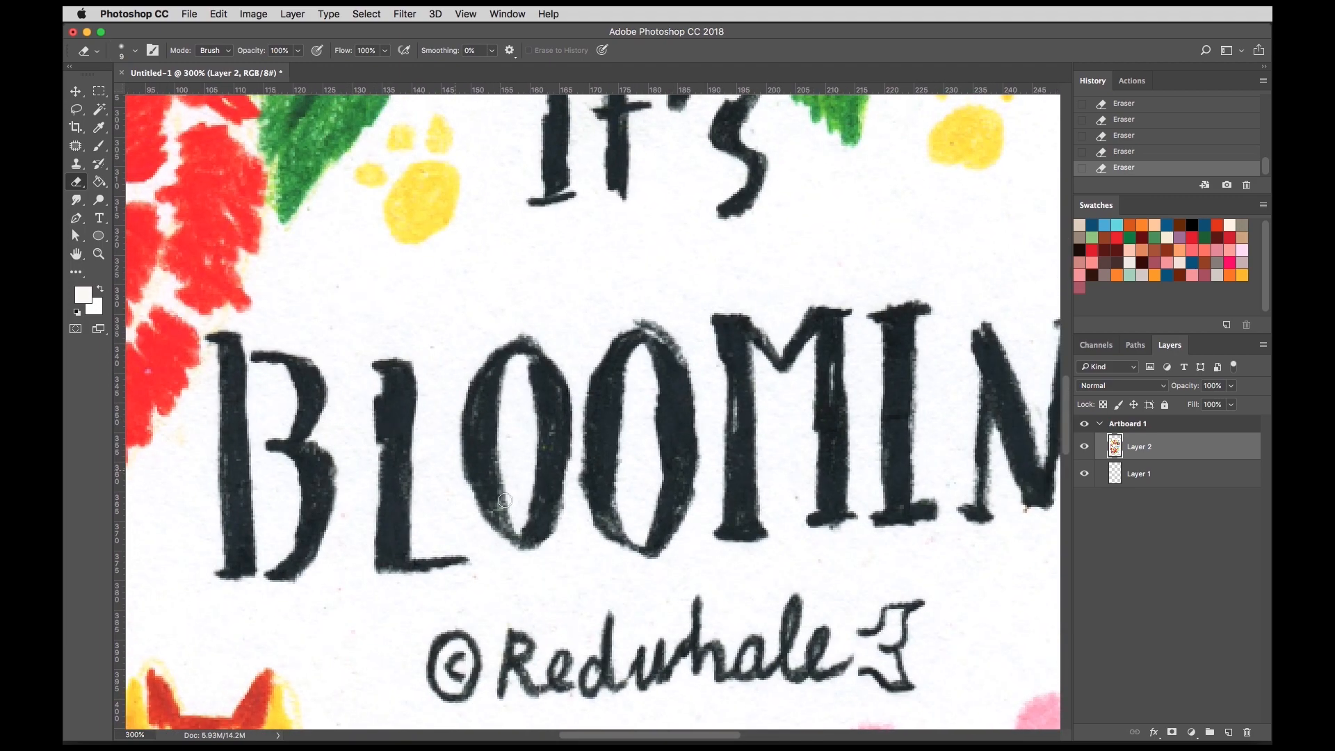
pyautogui.click(337, 455)
pyautogui.moveTo(337, 455); pyautogui.dragTo(322, 524)
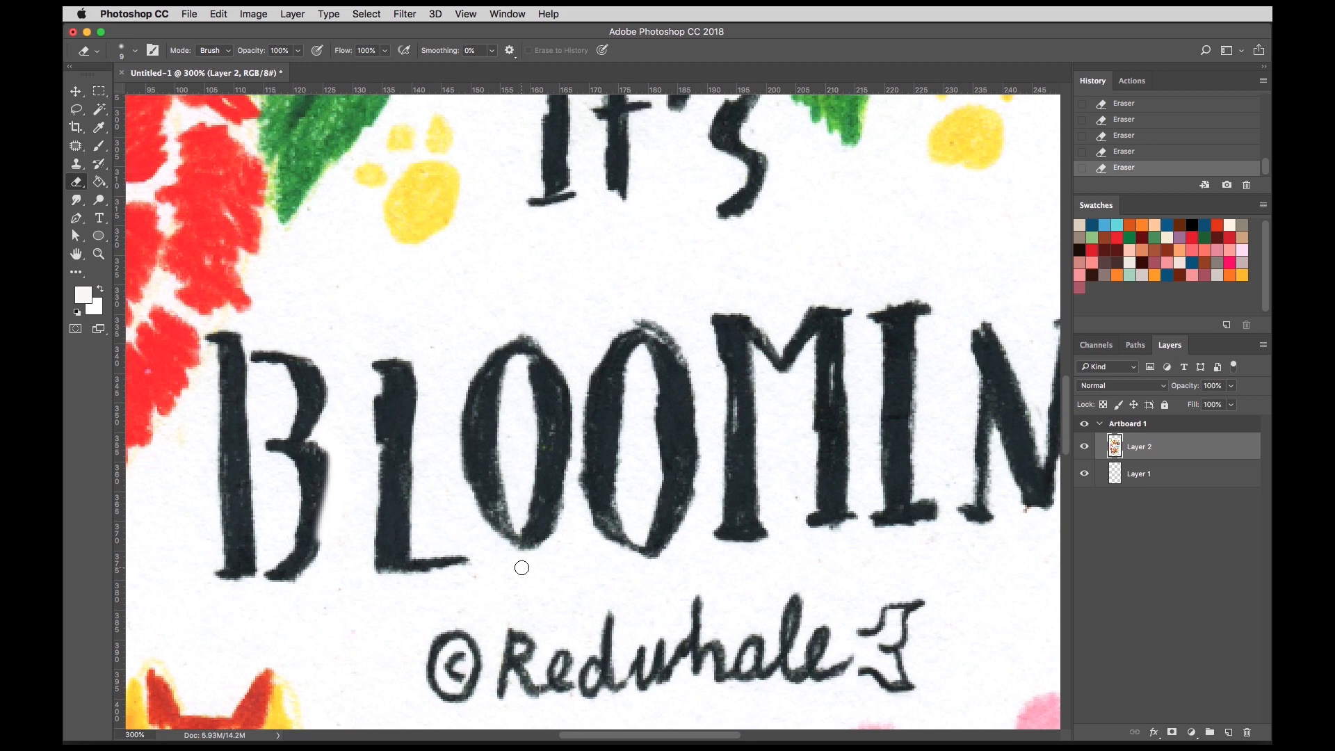
pyautogui.press('super+z')
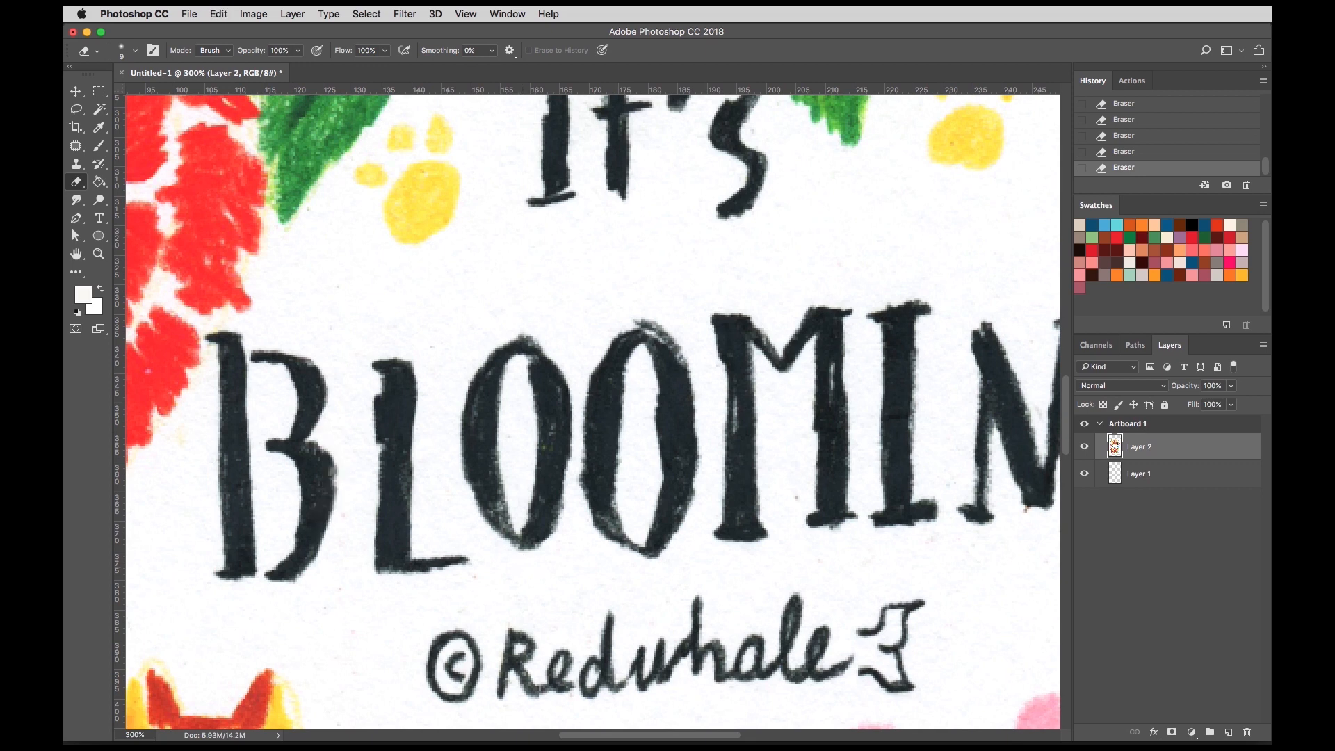
# Whiten the paper between the B and L of BLOOMING with the Dodge tool.
pyautogui.press('super+Tab')
pyautogui.press('super+Tab')
pyautogui.click(101, 203)
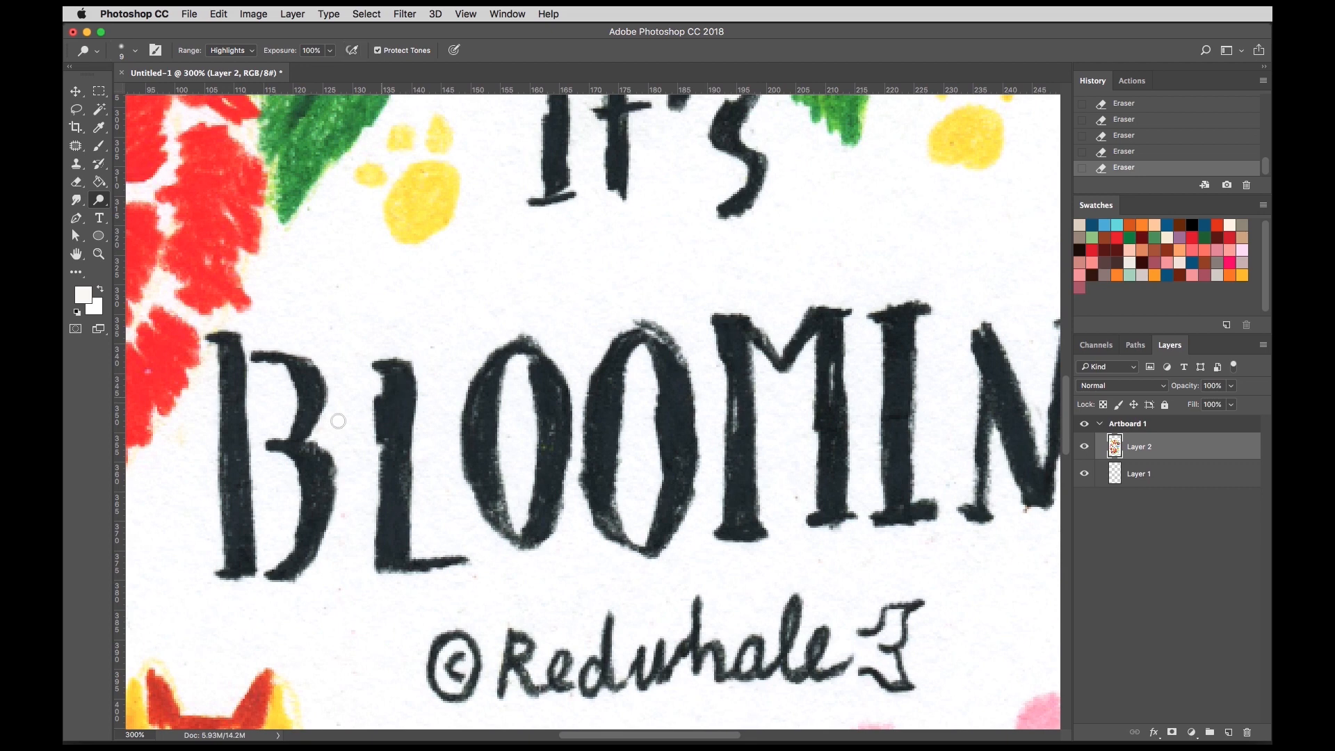
pyautogui.moveTo(337, 349)
pyautogui.mouseDown()
pyautogui.moveTo(334, 429)
pyautogui.moveTo(360, 385)
pyautogui.moveTo(359, 475)
pyautogui.moveTo(340, 434)
pyautogui.moveTo(348, 486)
pyautogui.mouseUp()
pyautogui.press(']')
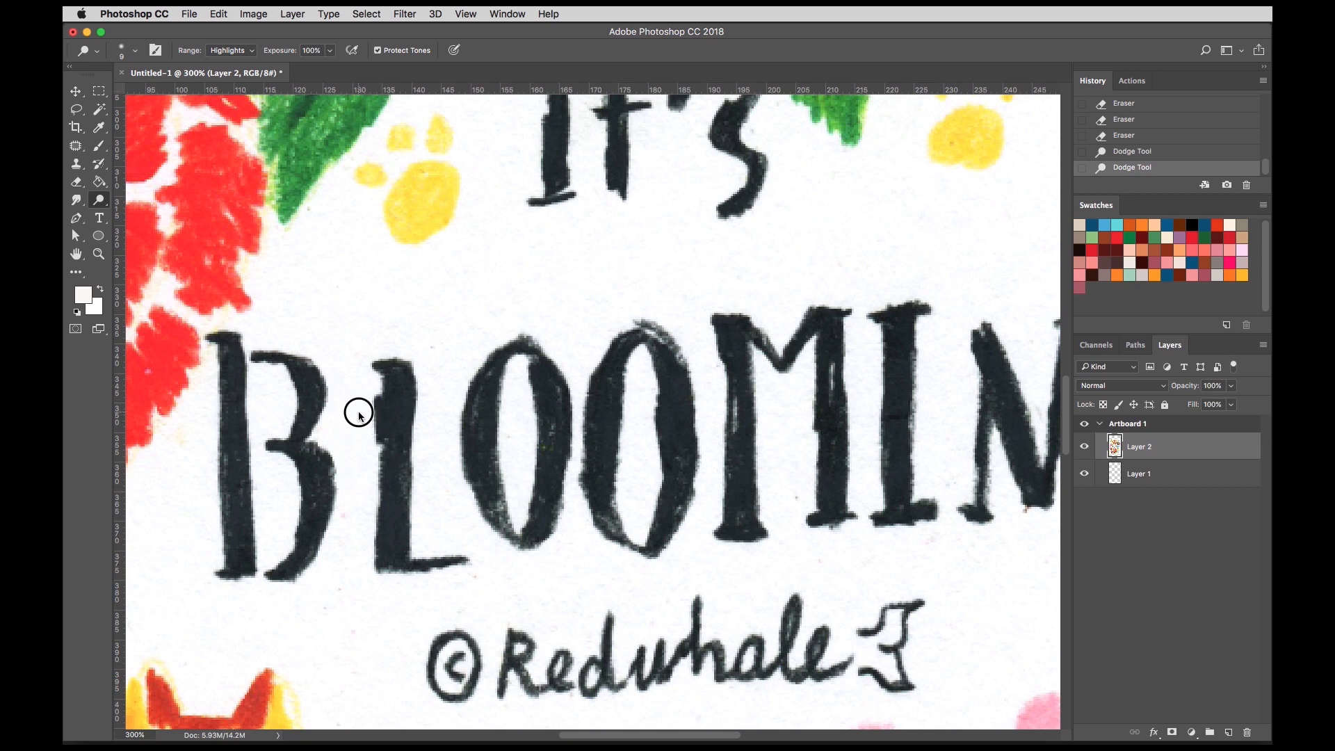
pyautogui.moveTo(358, 412); pyautogui.dragTo(373, 444)
# Continue dodging the paper around the L of BLOOMING, along its right side and above its top.
pyautogui.press('[')
pyautogui.moveTo(435, 488)
pyautogui.mouseDown()
pyautogui.moveTo(420, 465)
pyautogui.moveTo(419, 499)
pyautogui.mouseUp()
pyautogui.moveTo(427, 447); pyautogui.dragTo(452, 513)
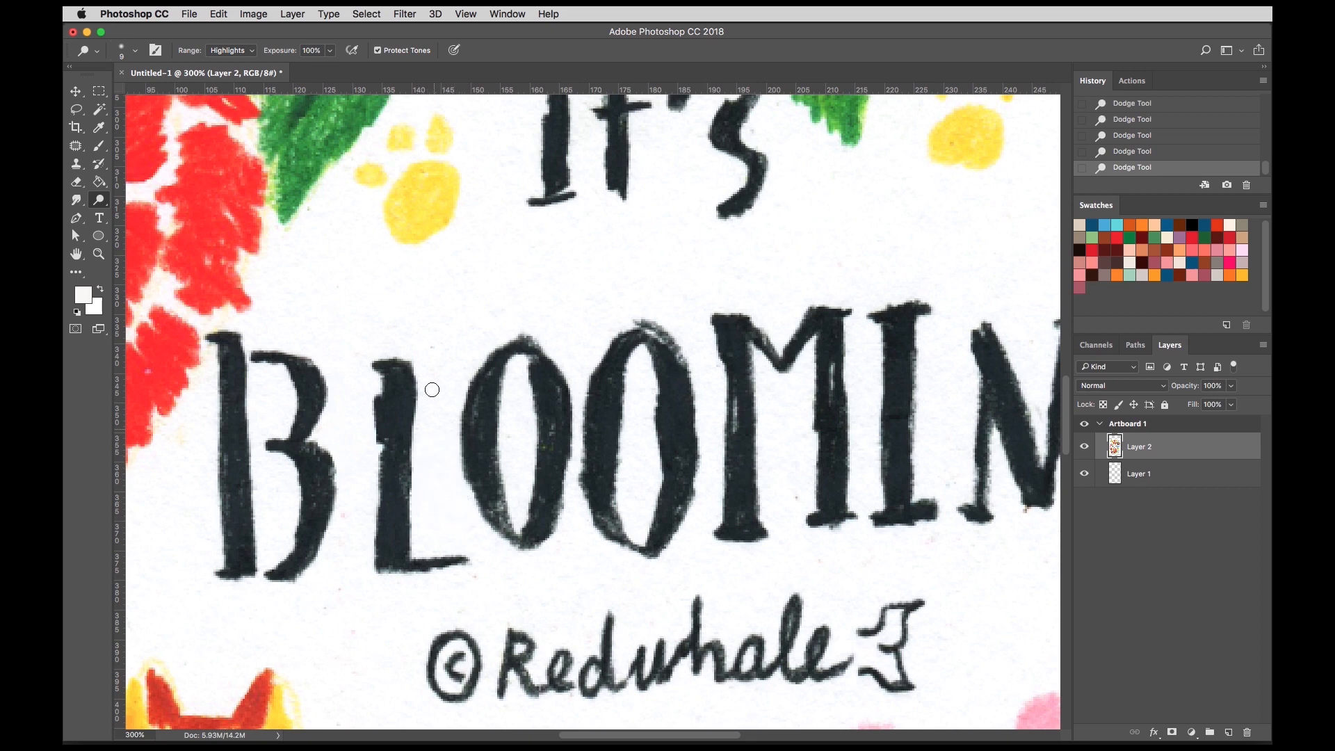
pyautogui.click(434, 357)
pyautogui.click(428, 358)
pyautogui.moveTo(413, 351); pyautogui.dragTo(387, 349)
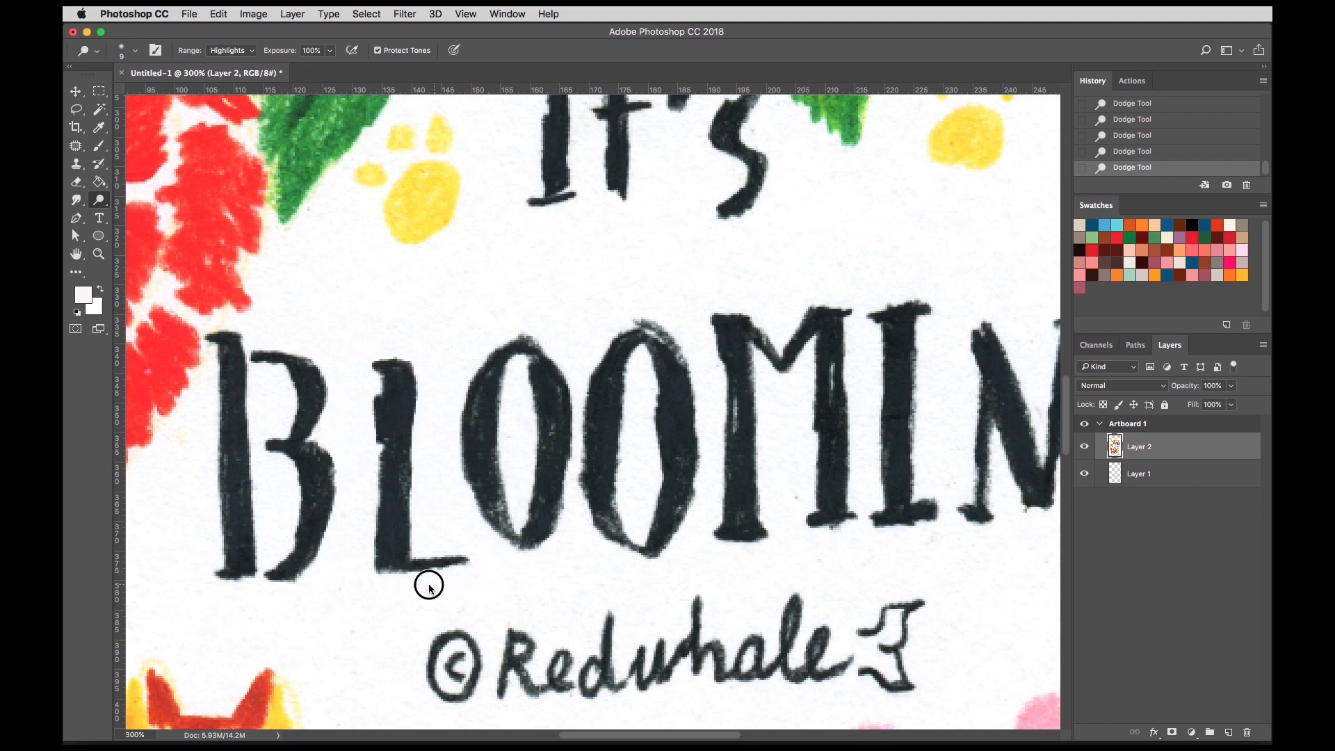
pyautogui.hscroll(5, 445, 581)
pyautogui.scroll(-1, 445, 582)
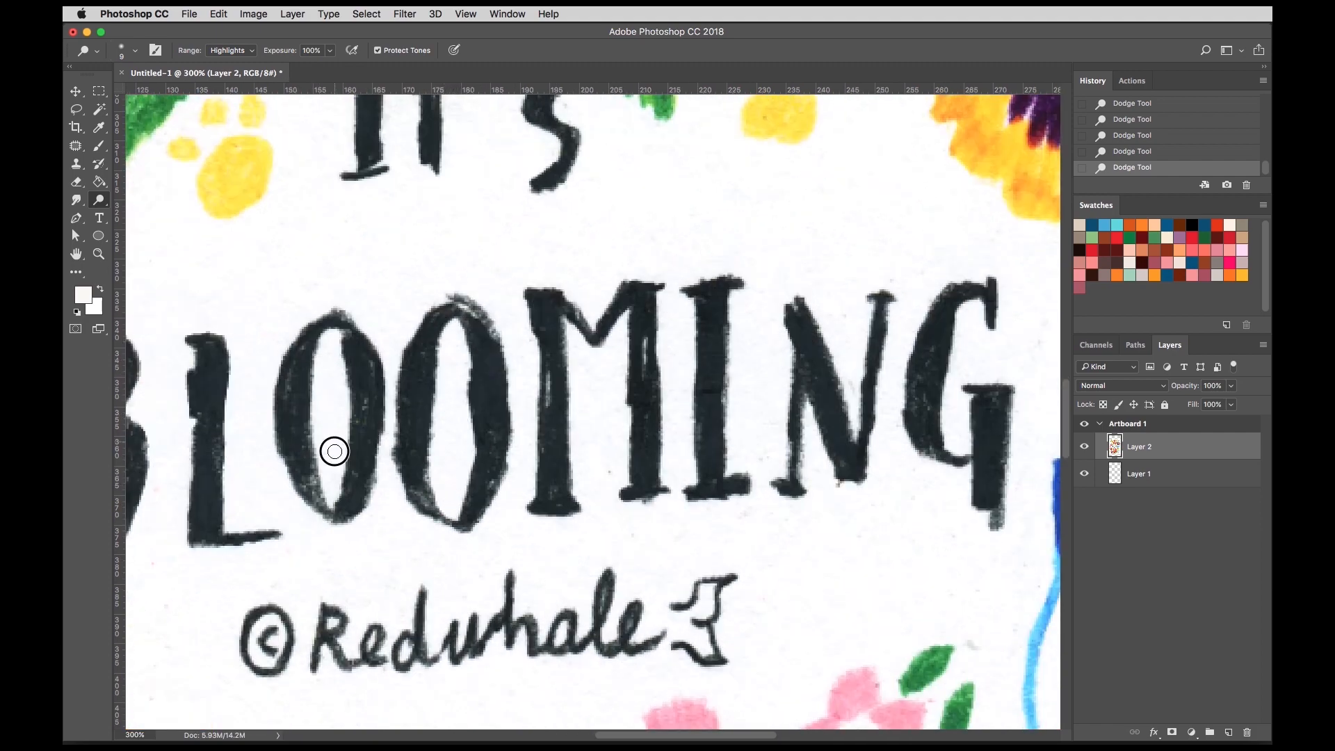
pyautogui.hscroll(2, 595, 462)
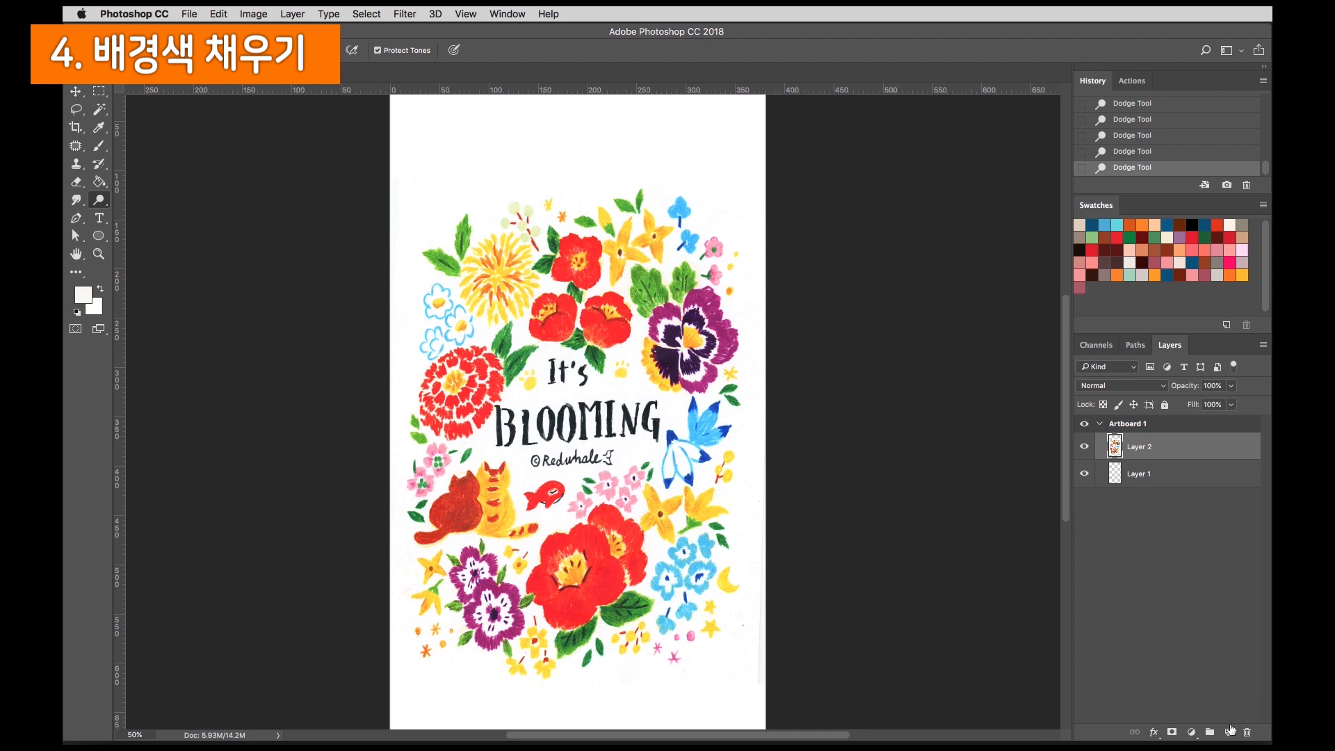
# Add a new layer above the illustration and shift the foreground colour's hue to 354°.
pyautogui.click(1230, 733)
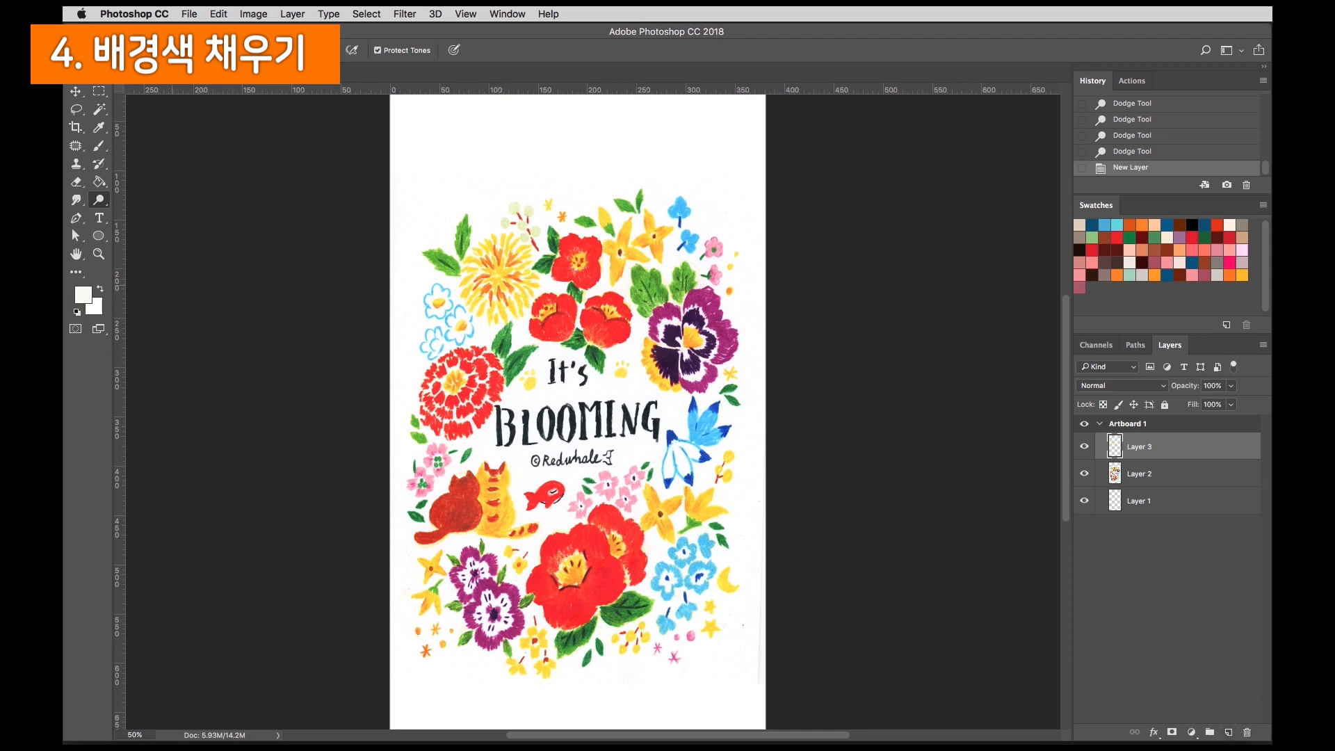
pyautogui.click(84, 297)
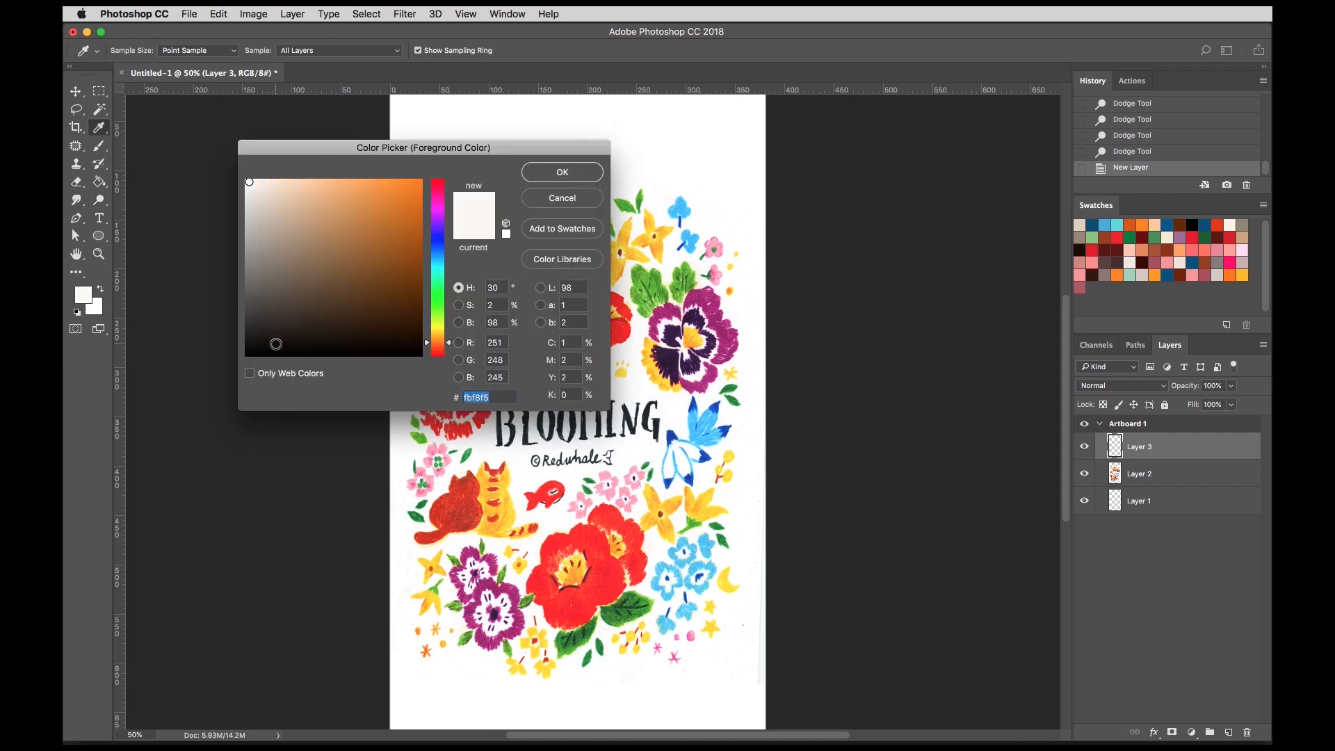
pyautogui.moveTo(345, 147); pyautogui.dragTo(306, 179)
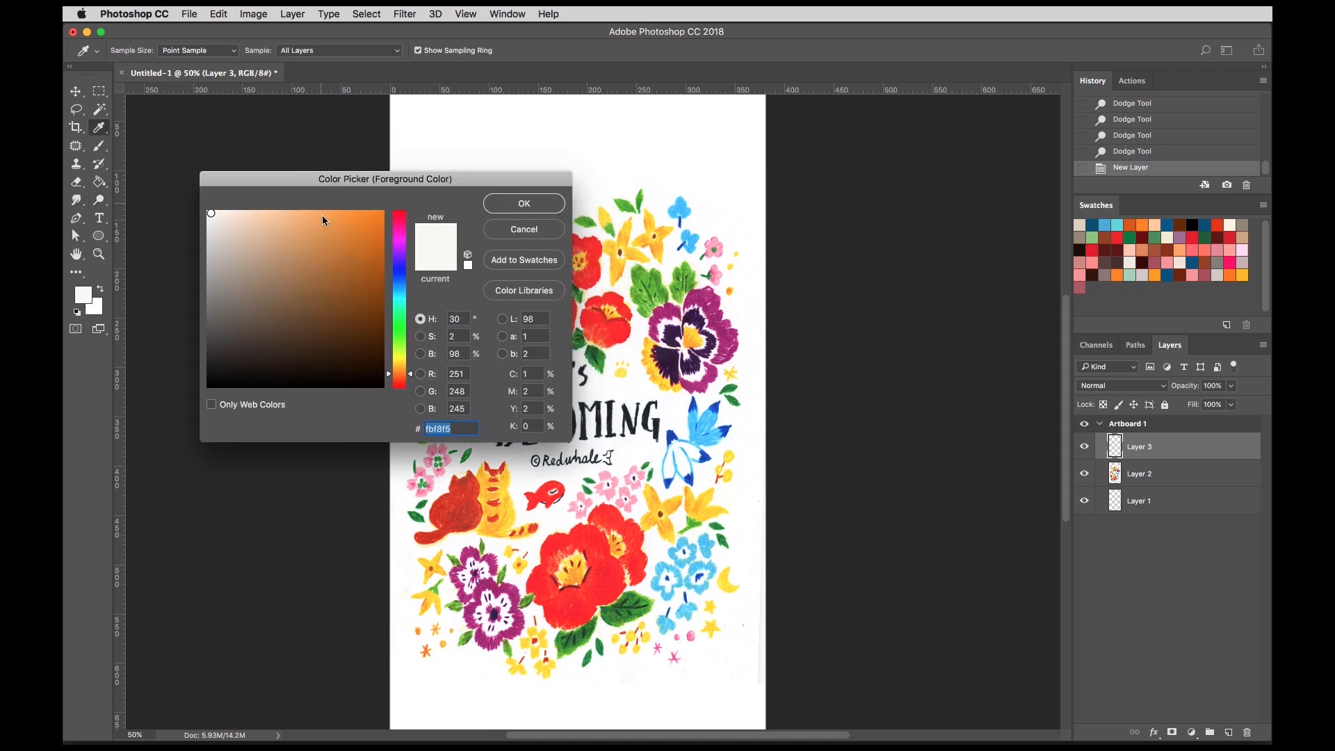
pyautogui.moveTo(284, 230); pyautogui.dragTo(298, 189)
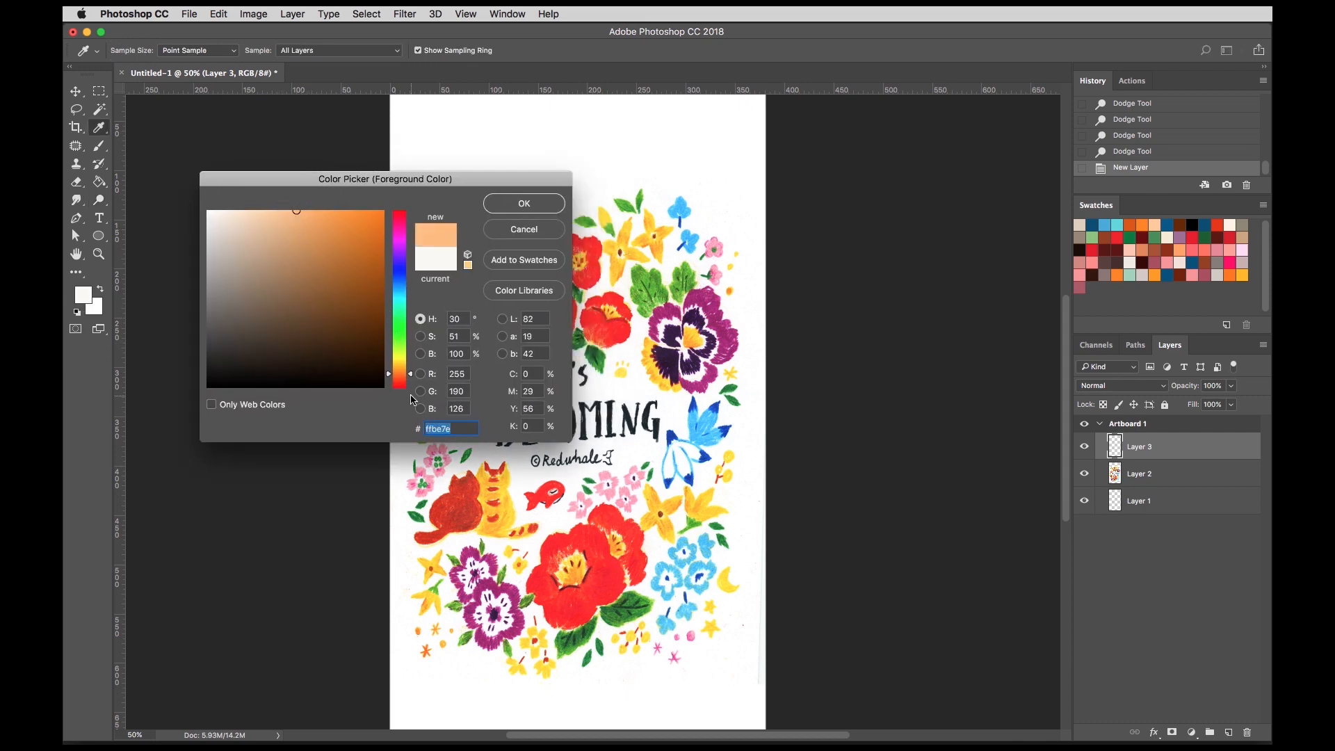
pyautogui.moveTo(407, 379); pyautogui.dragTo(408, 216)
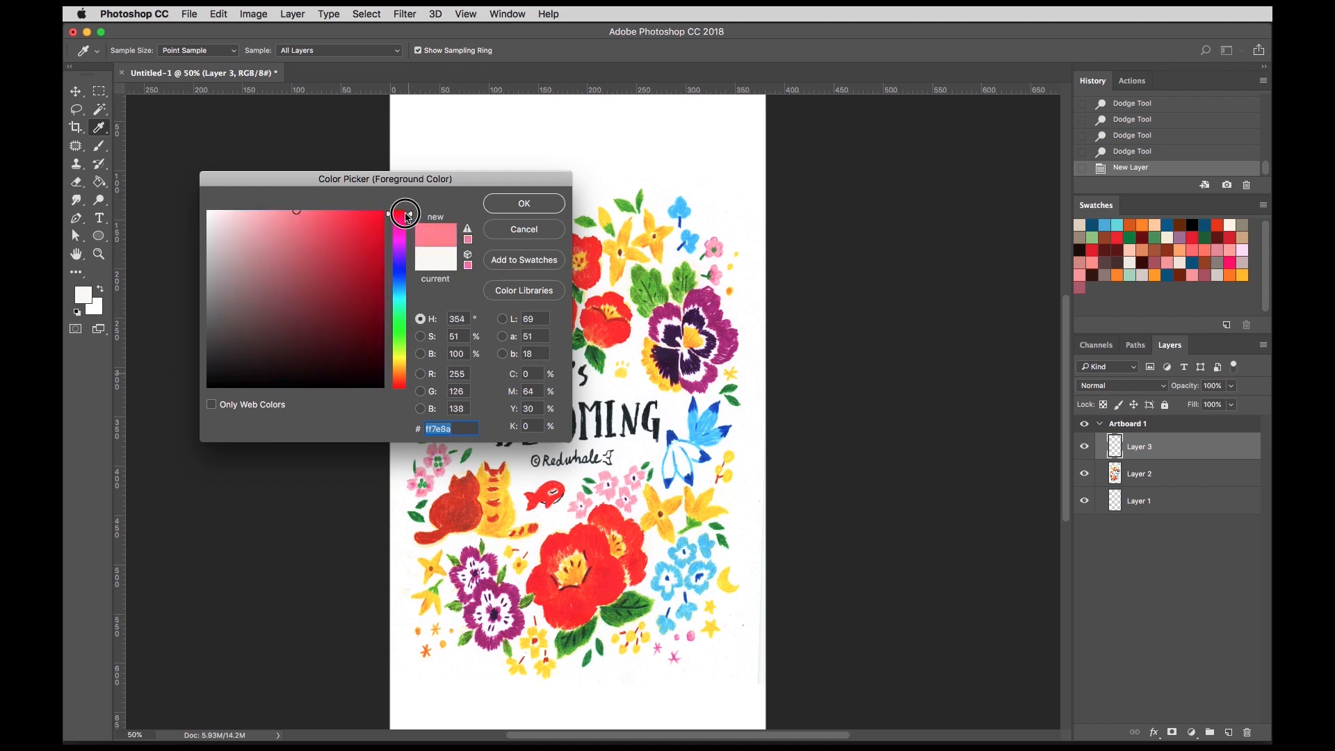
# Try several shades and set the foreground colour to a light pink, about #fdcacf.
pyautogui.click(279, 251)
pyautogui.click(317, 349)
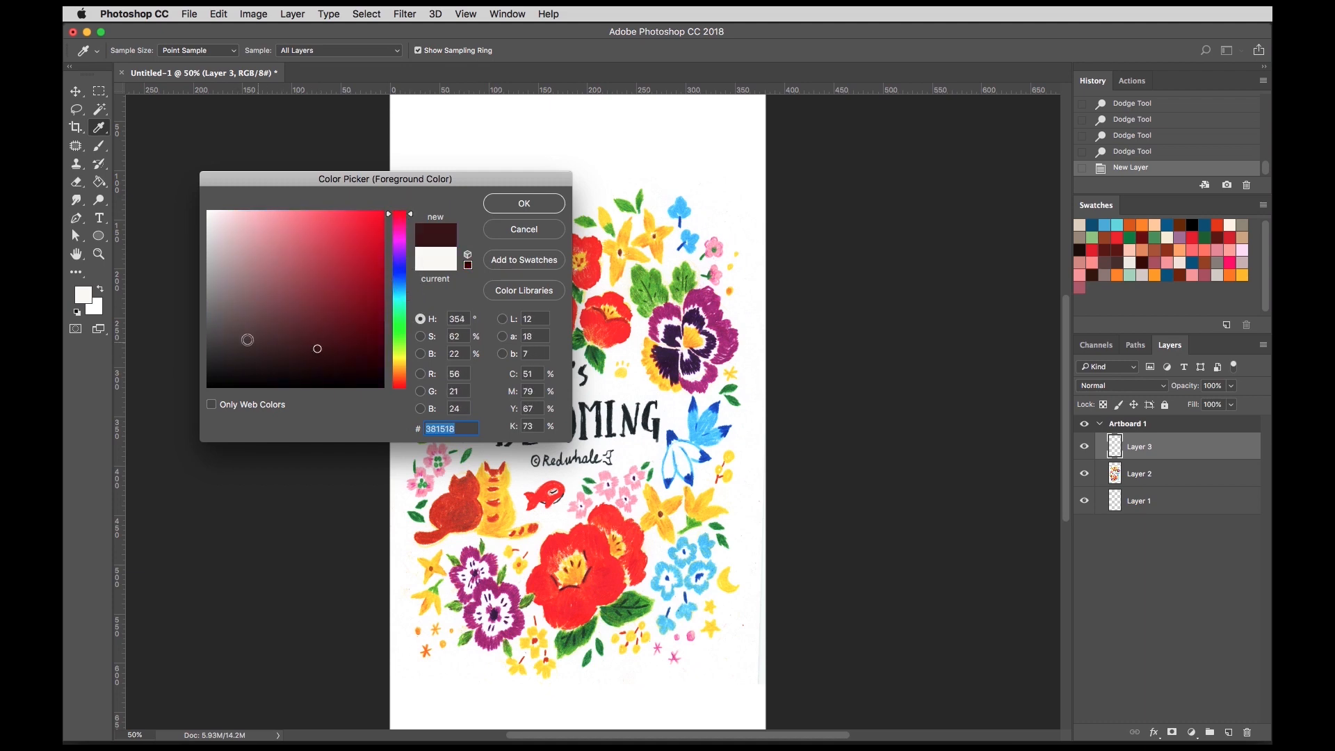
pyautogui.click(262, 254)
pyautogui.click(243, 210)
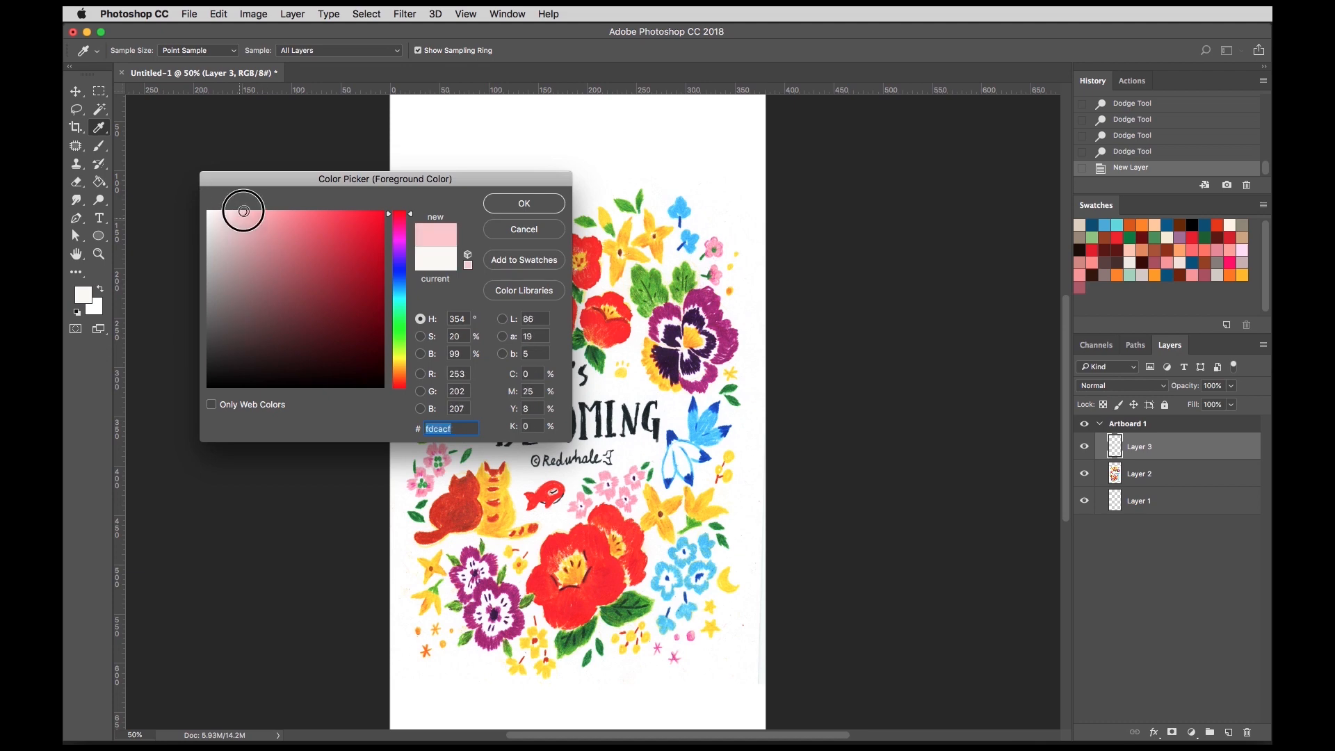
pyautogui.moveTo(243, 211); pyautogui.dragTo(247, 208)
pyautogui.click(243, 212)
pyautogui.click(554, 204)
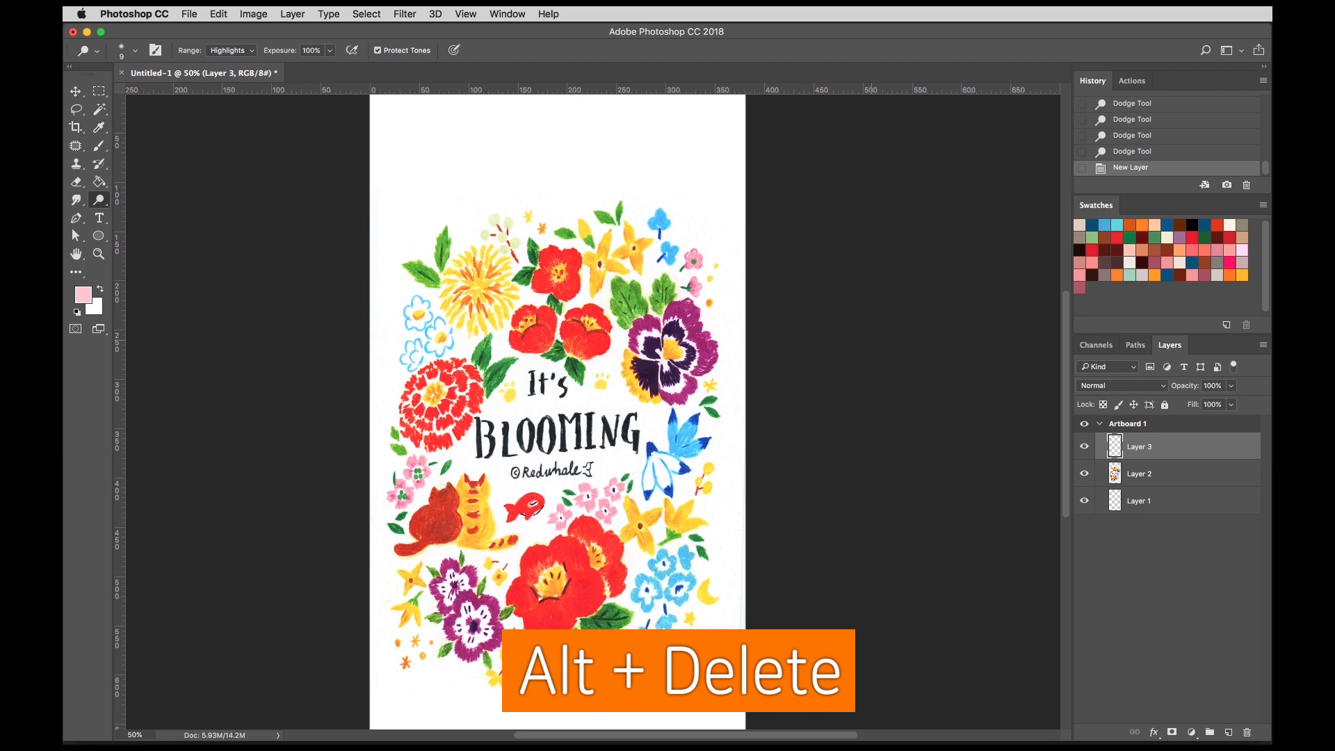
# Fill the new layer with the light pink foreground colour, compare blend modes and set the layer to Multiply.
pyautogui.hotkey('alt', 'BackSpace')
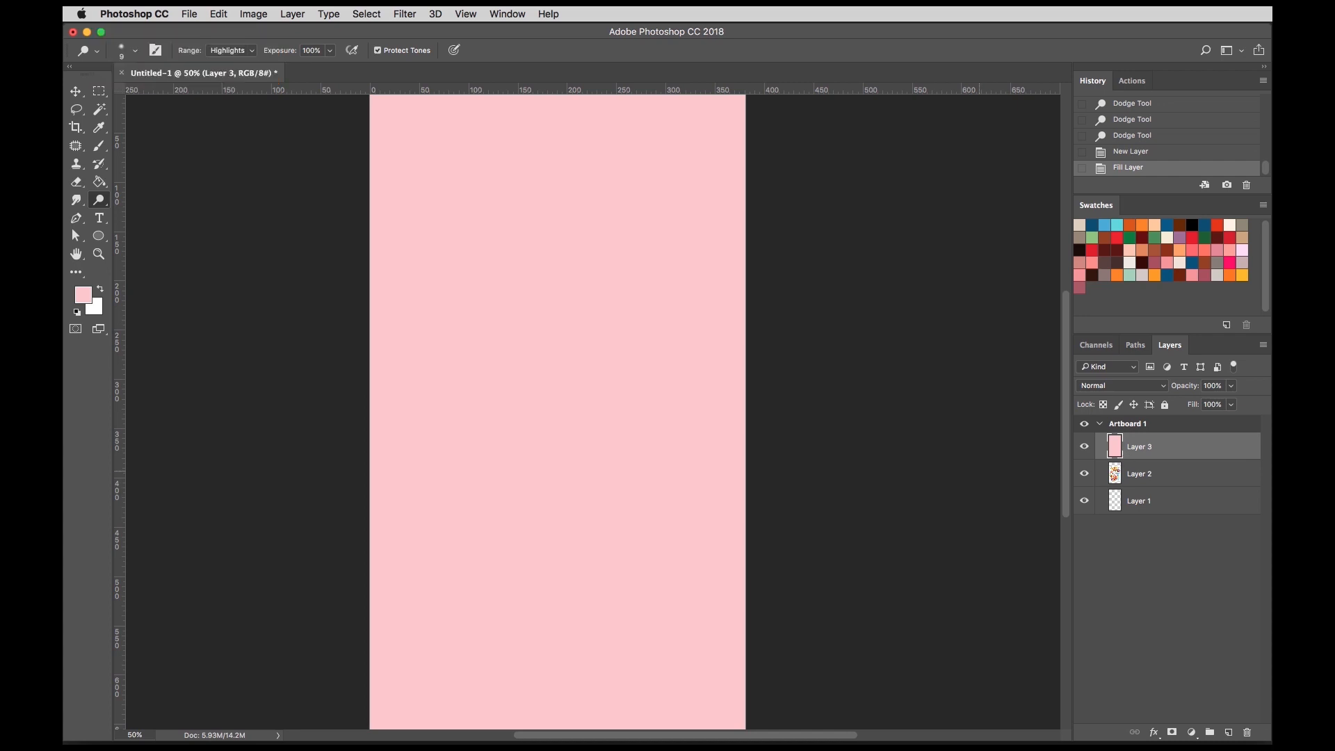
pyautogui.click(1097, 392)
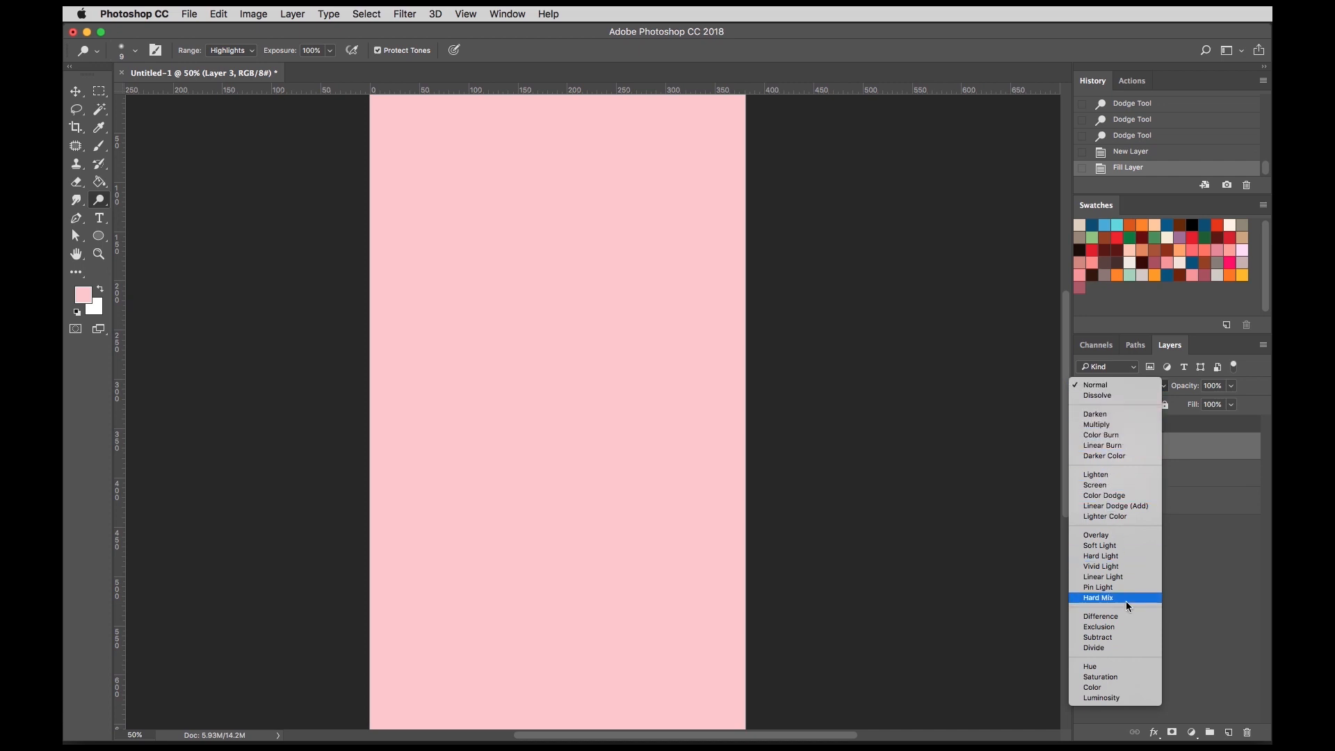
pyautogui.click(1125, 424)
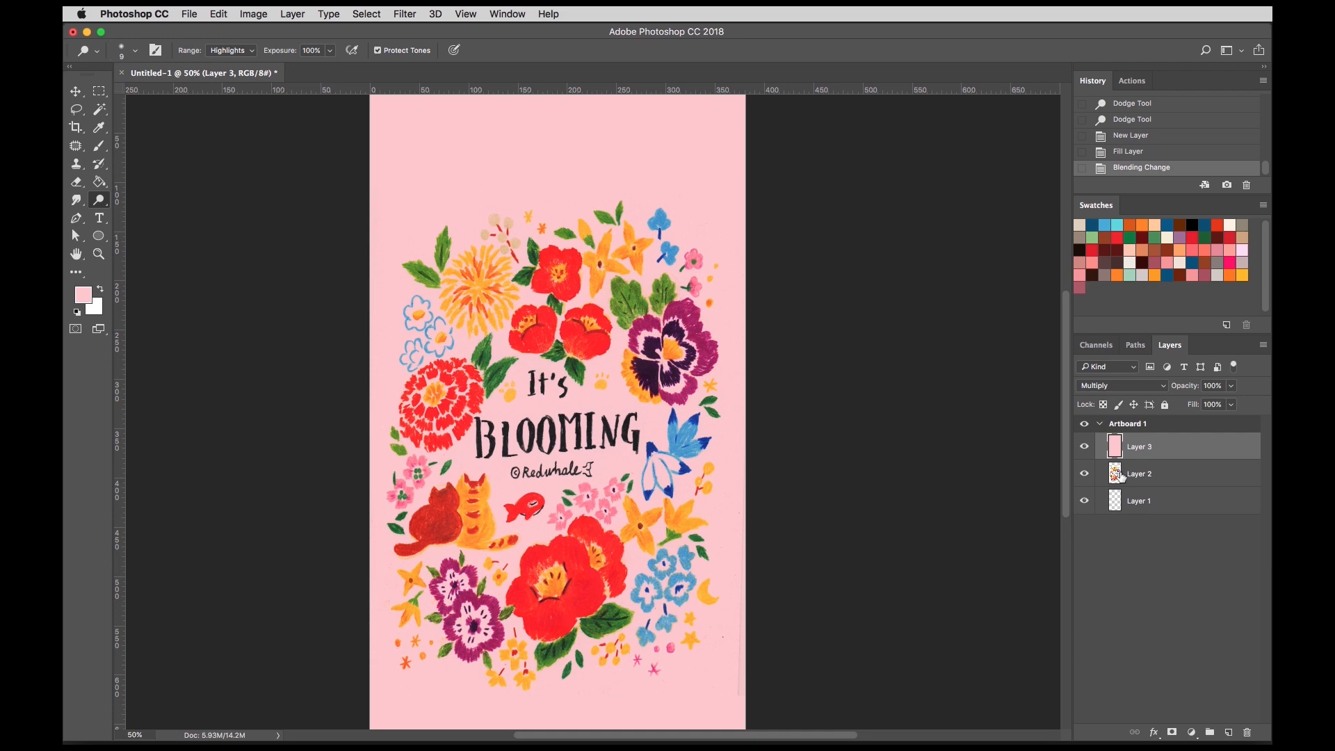
pyautogui.click(1118, 387)
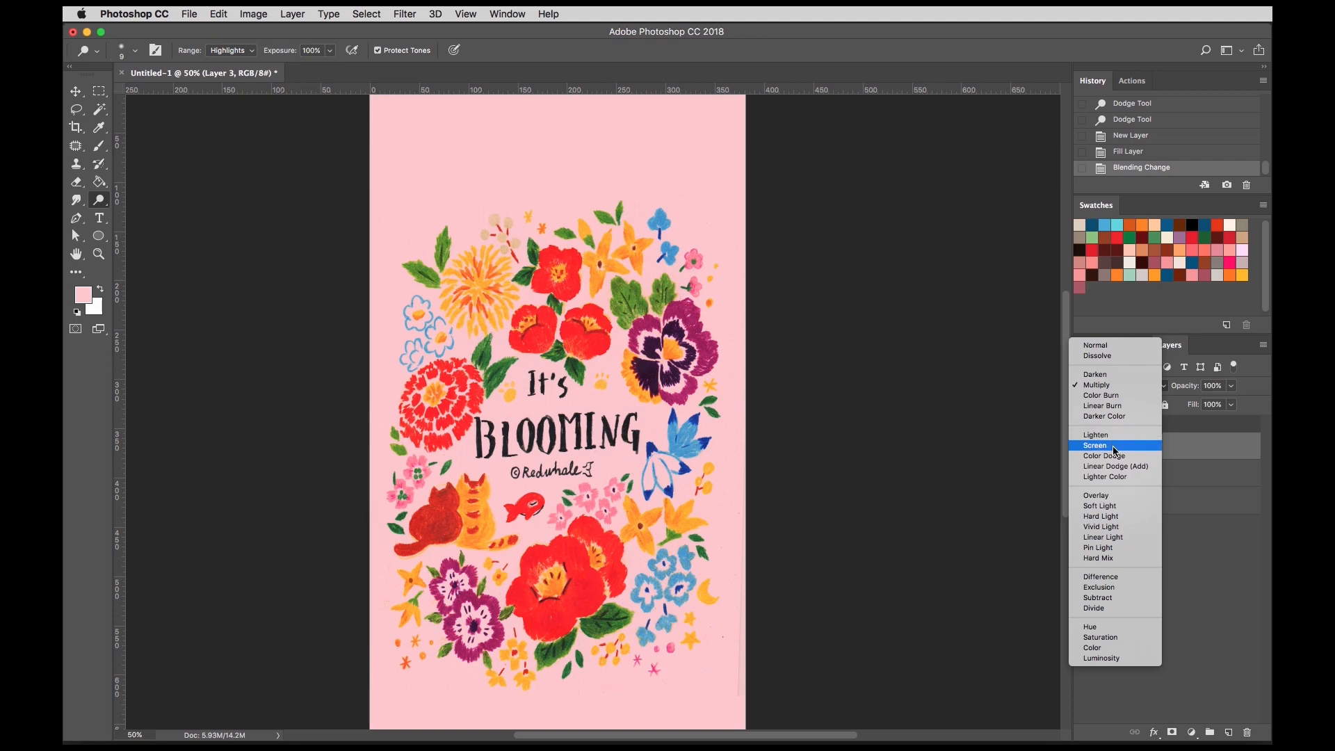
pyautogui.click(1096, 495)
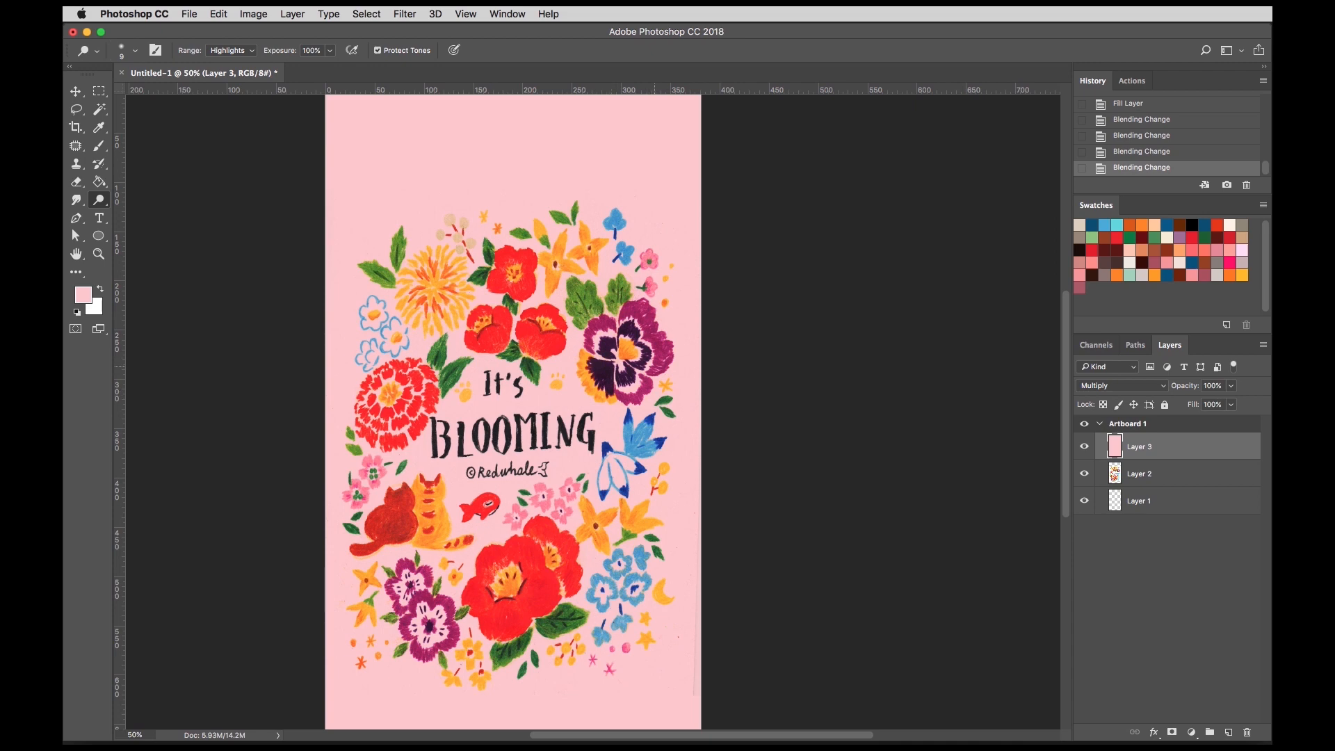
# Lighten the pink layer over the flowers and cats using a soft 300 px Eraser at 43% opacity.
pyautogui.click(77, 182)
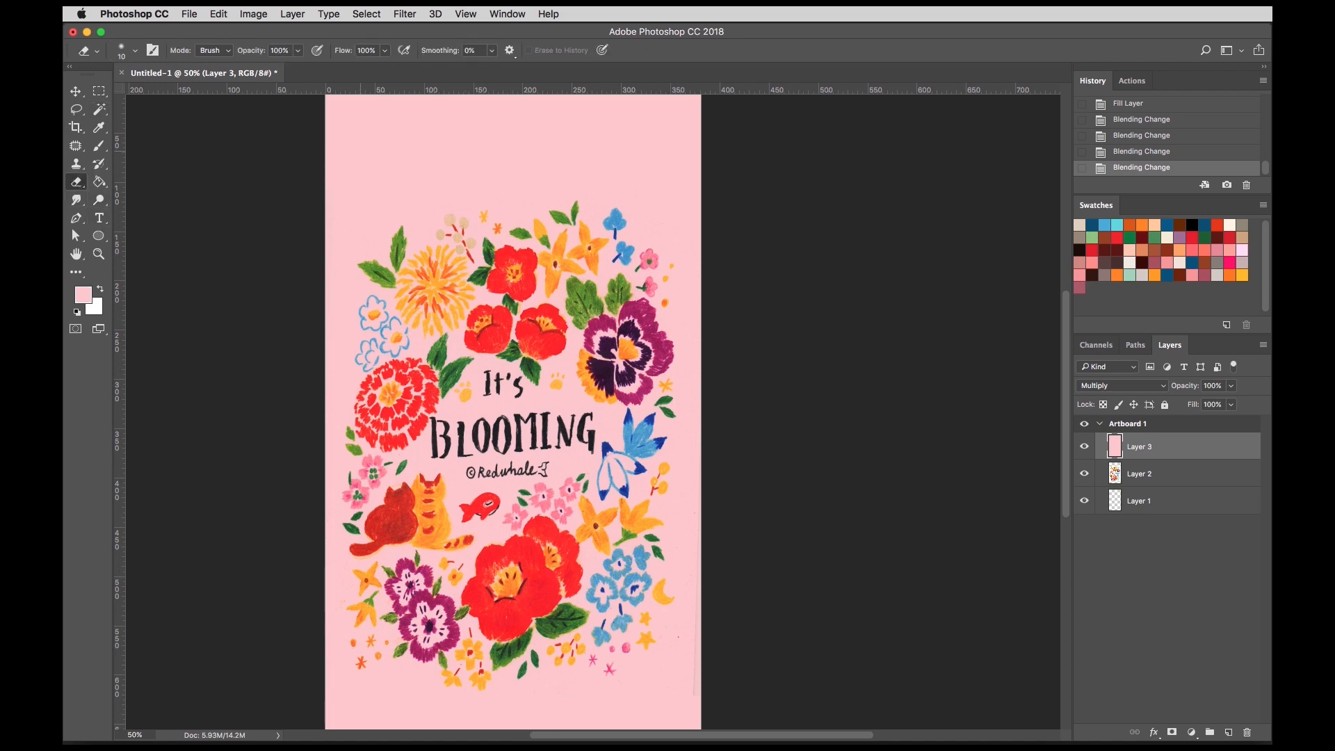
pyautogui.press(']')
pyautogui.press(']')
pyautogui.press(']')
pyautogui.press(']')
pyautogui.press(']')
pyautogui.click(301, 51)
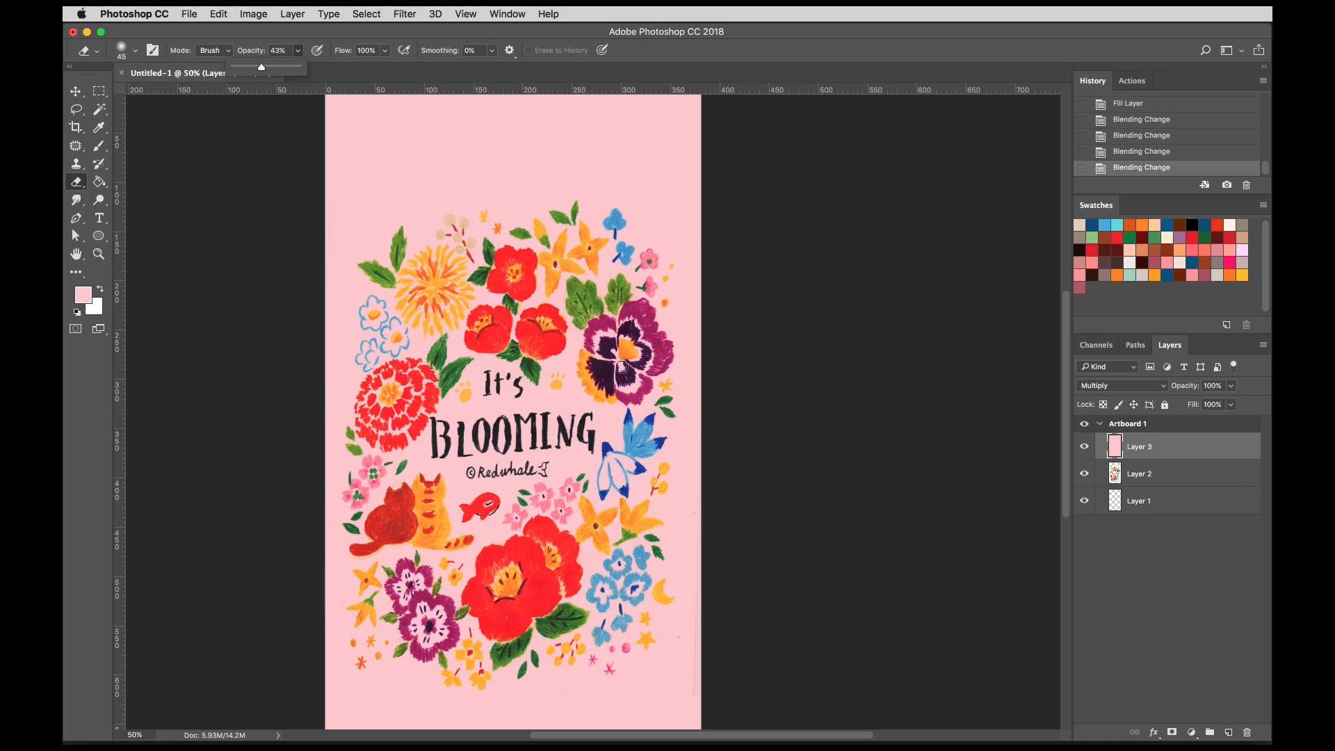
pyautogui.press(']')
pyautogui.press(']')
pyautogui.press(']')
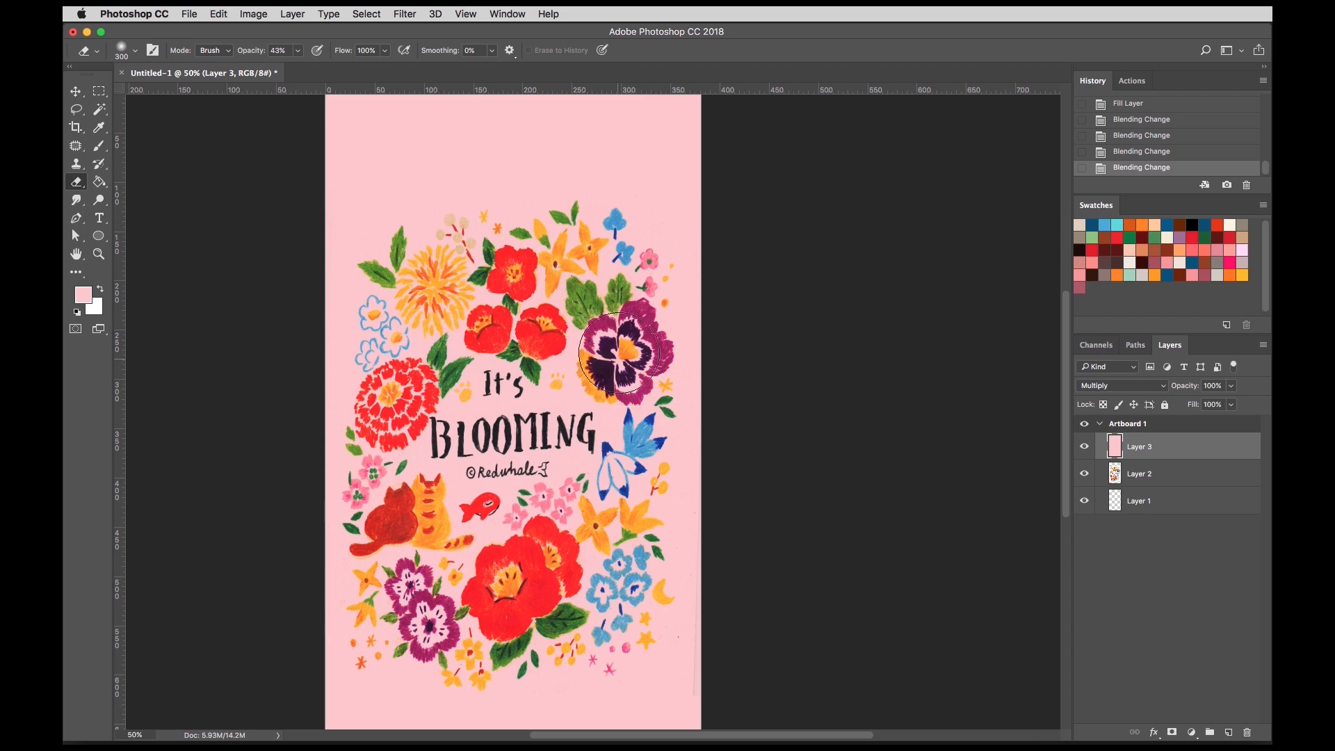
pyautogui.moveTo(615, 349); pyautogui.dragTo(622, 361)
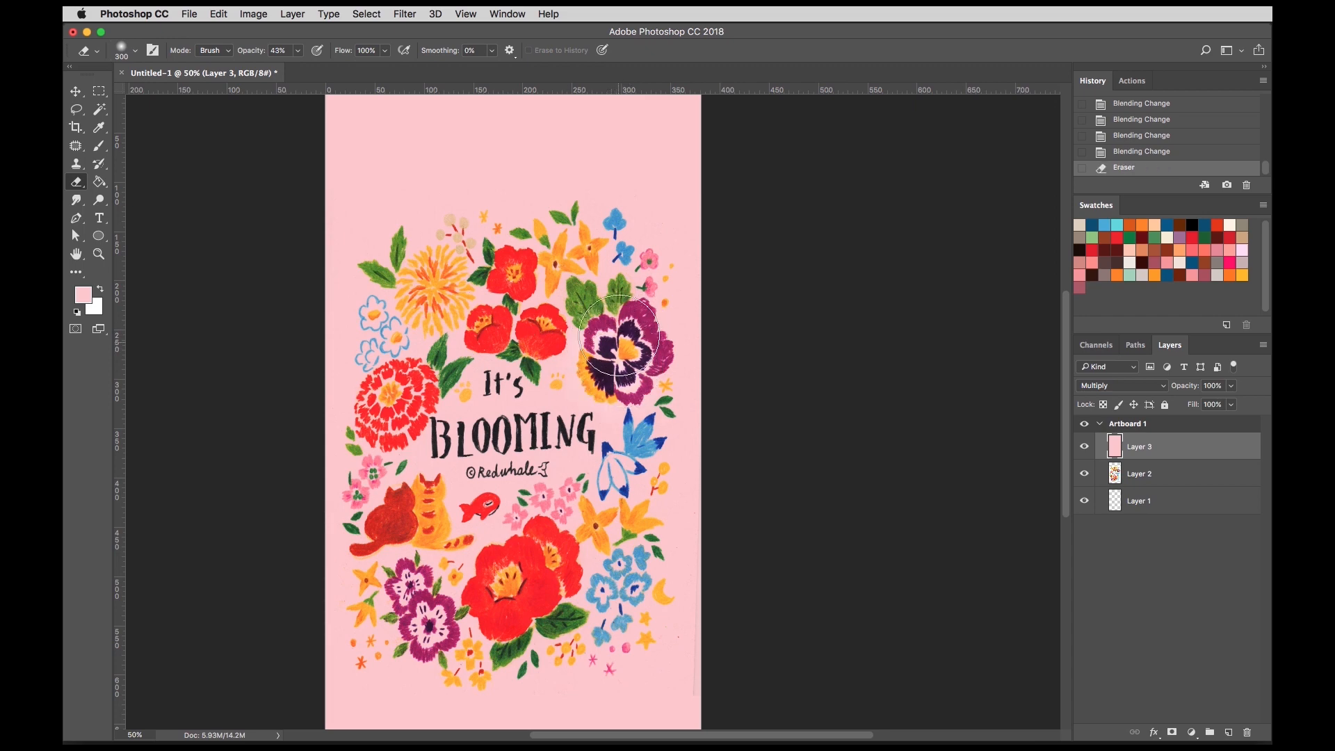
pyautogui.moveTo(536, 179); pyautogui.dragTo(570, 264)
pyautogui.moveTo(356, 269); pyautogui.dragTo(431, 285)
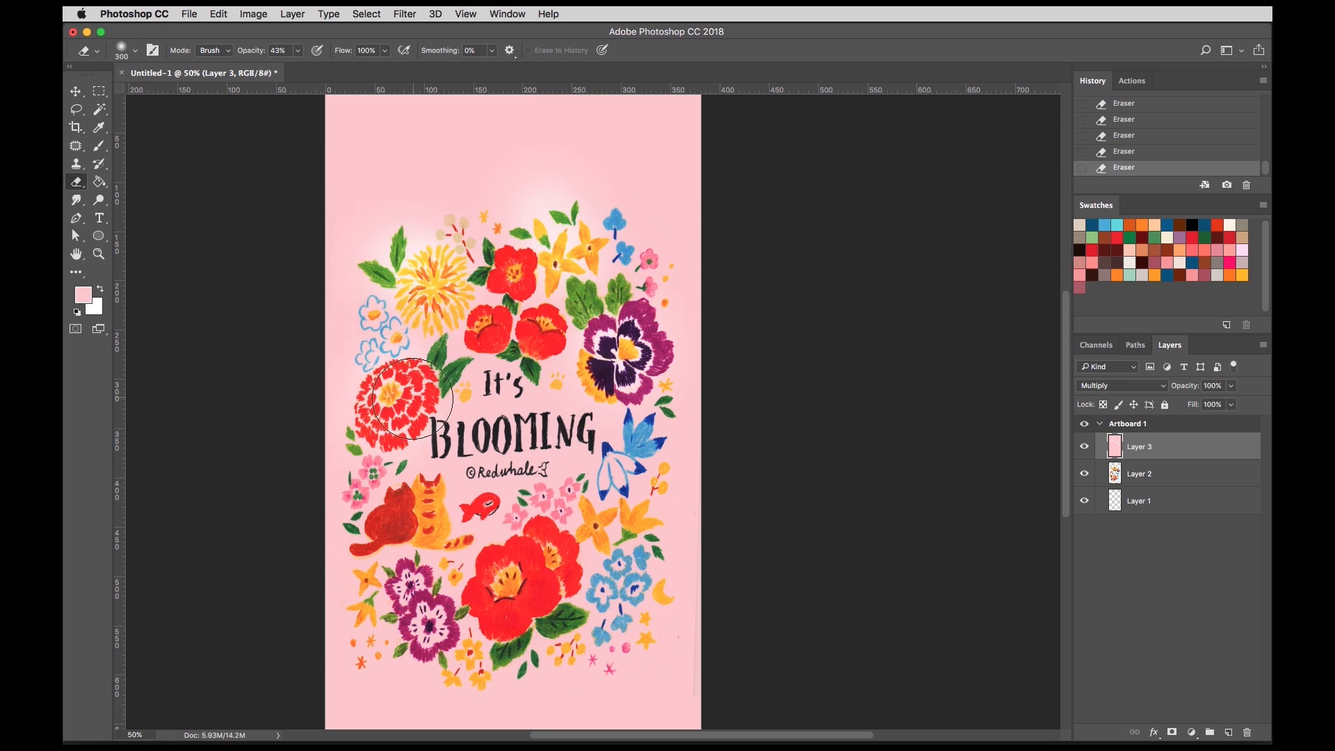
pyautogui.moveTo(420, 514)
pyautogui.mouseDown()
pyautogui.moveTo(409, 605)
pyautogui.moveTo(449, 654)
pyautogui.moveTo(411, 600)
pyautogui.moveTo(477, 626)
pyautogui.moveTo(525, 579)
pyautogui.mouseUp()
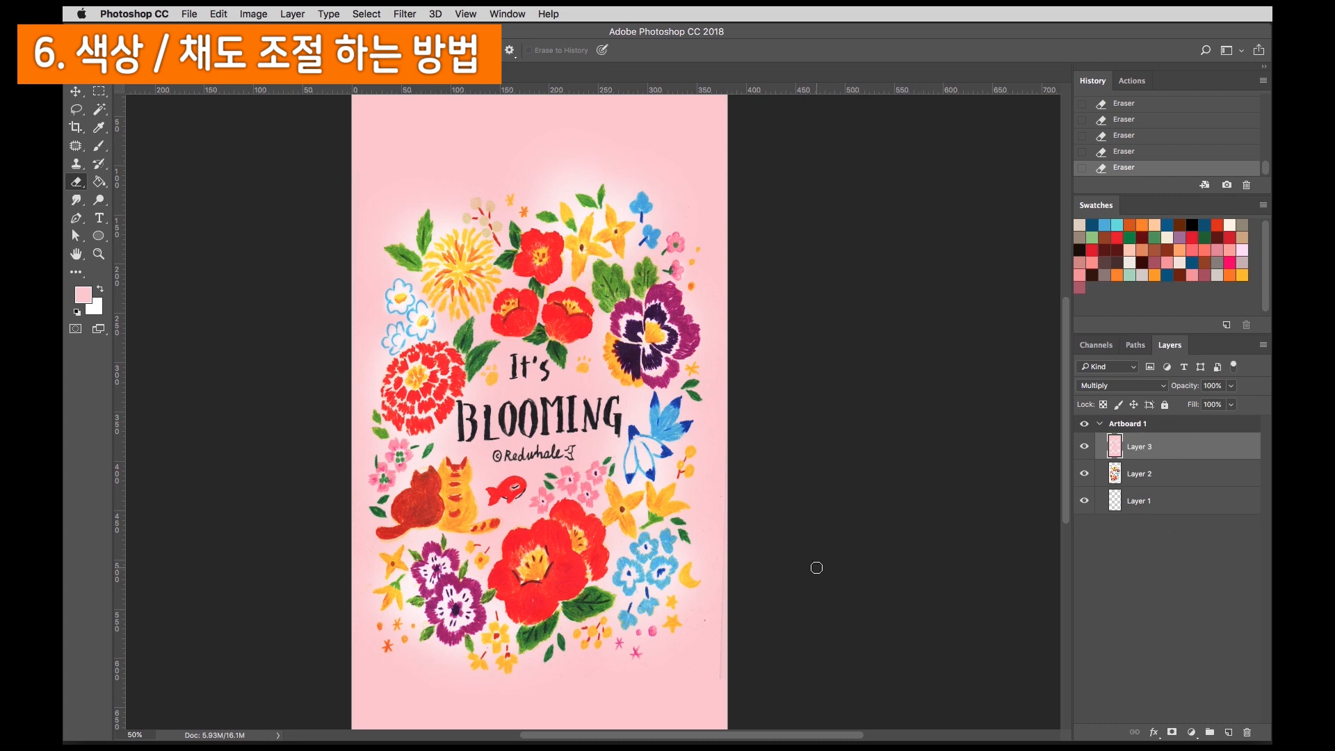
# Adjust the pink layer's Hue/Saturation to hue +21 and lightness +14, leaving saturation at 0.
pyautogui.hotkey('ctrl', 'u')
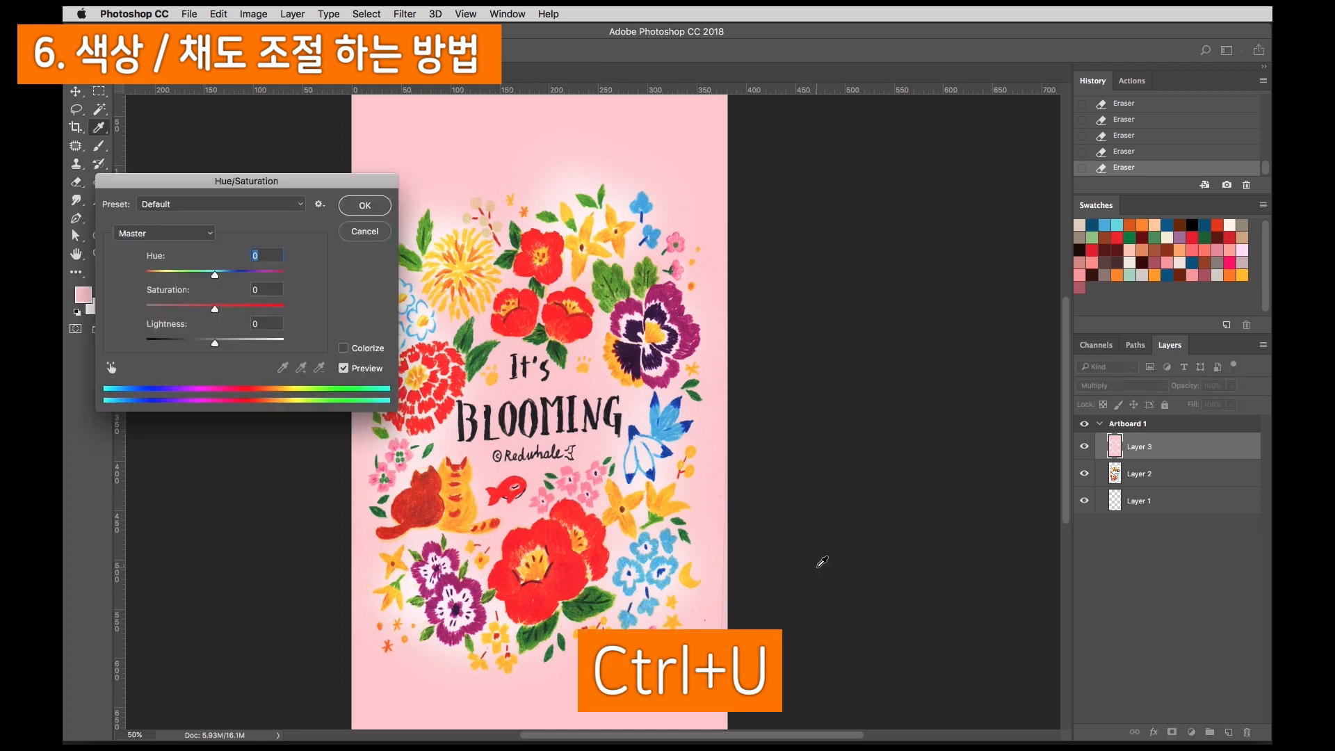
pyautogui.moveTo(304, 194); pyautogui.dragTo(923, 219)
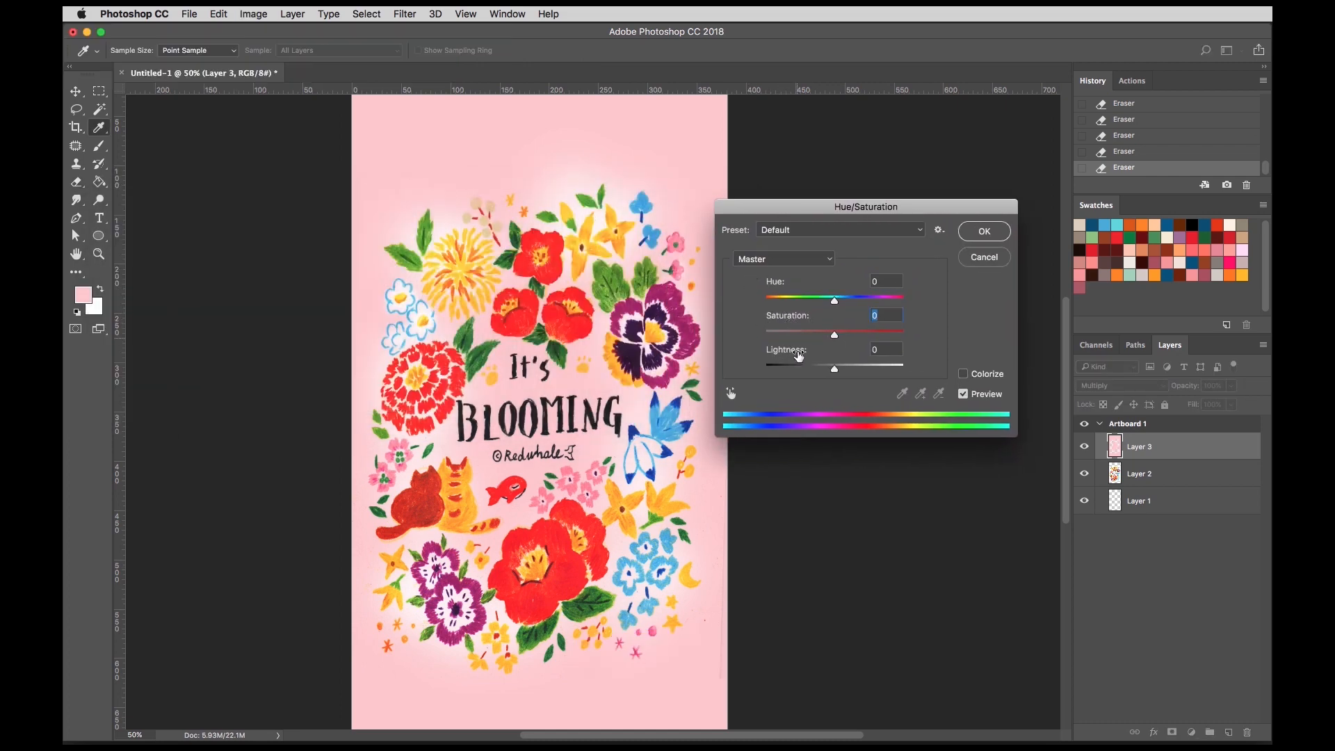
pyautogui.hscroll(1, 834, 354)
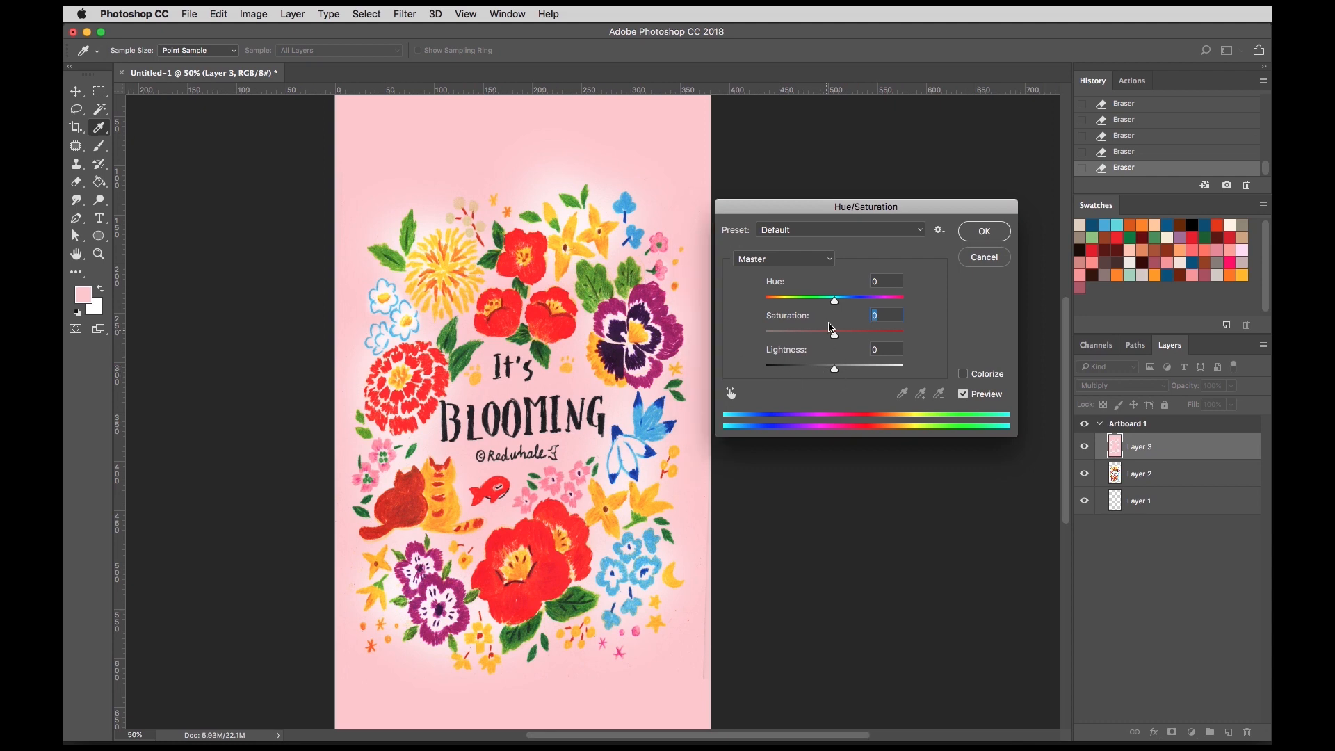
pyautogui.moveTo(832, 301)
pyautogui.mouseDown()
pyautogui.moveTo(773, 303)
pyautogui.moveTo(852, 305)
pyautogui.mouseUp()
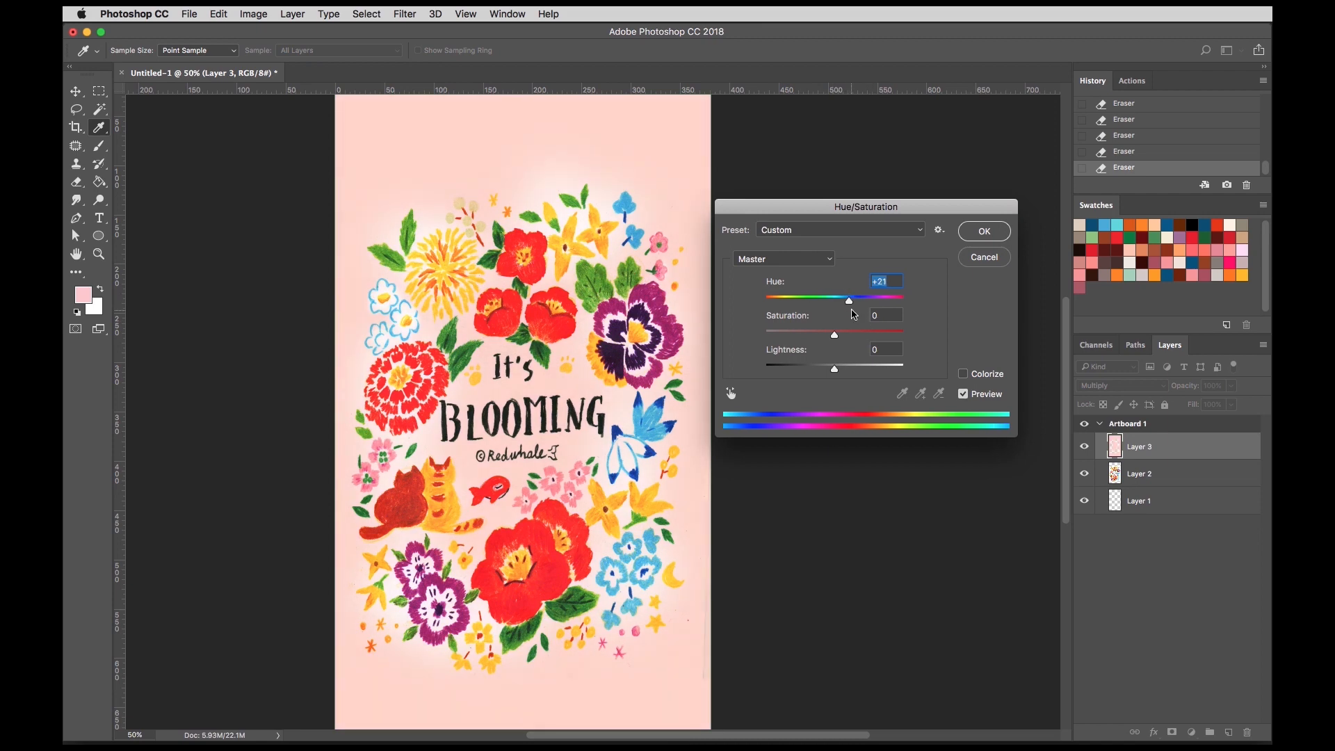
pyautogui.moveTo(835, 338)
pyautogui.mouseDown()
pyautogui.moveTo(744, 339)
pyautogui.moveTo(909, 334)
pyautogui.moveTo(832, 346)
pyautogui.mouseUp()
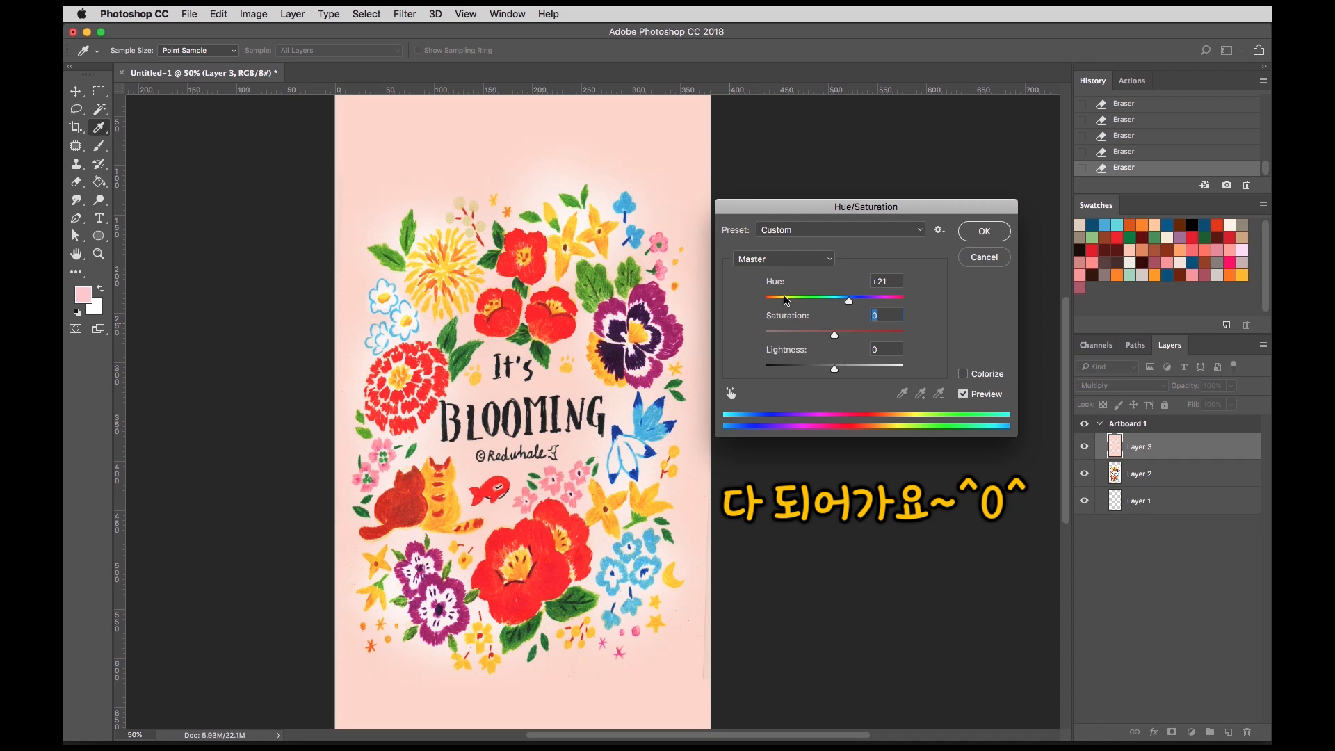
pyautogui.moveTo(835, 369); pyautogui.dragTo(847, 374)
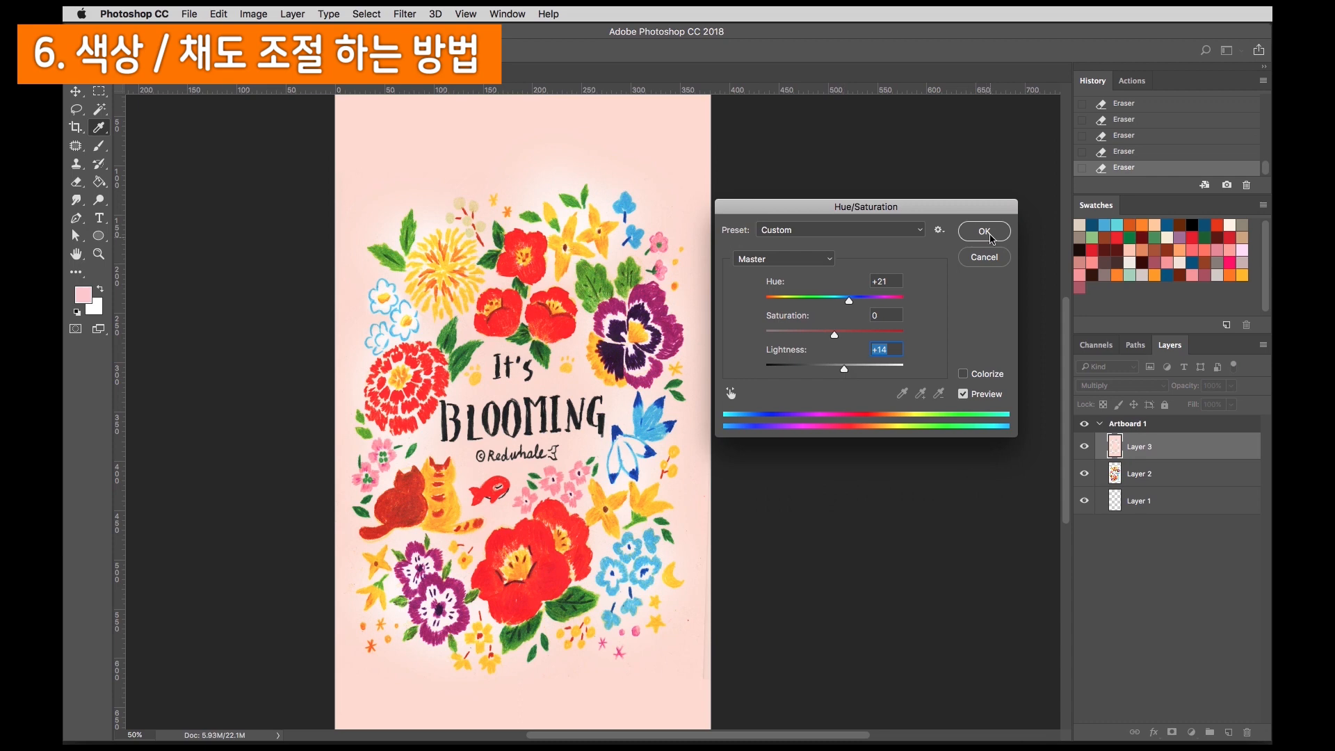
pyautogui.click(991, 239)
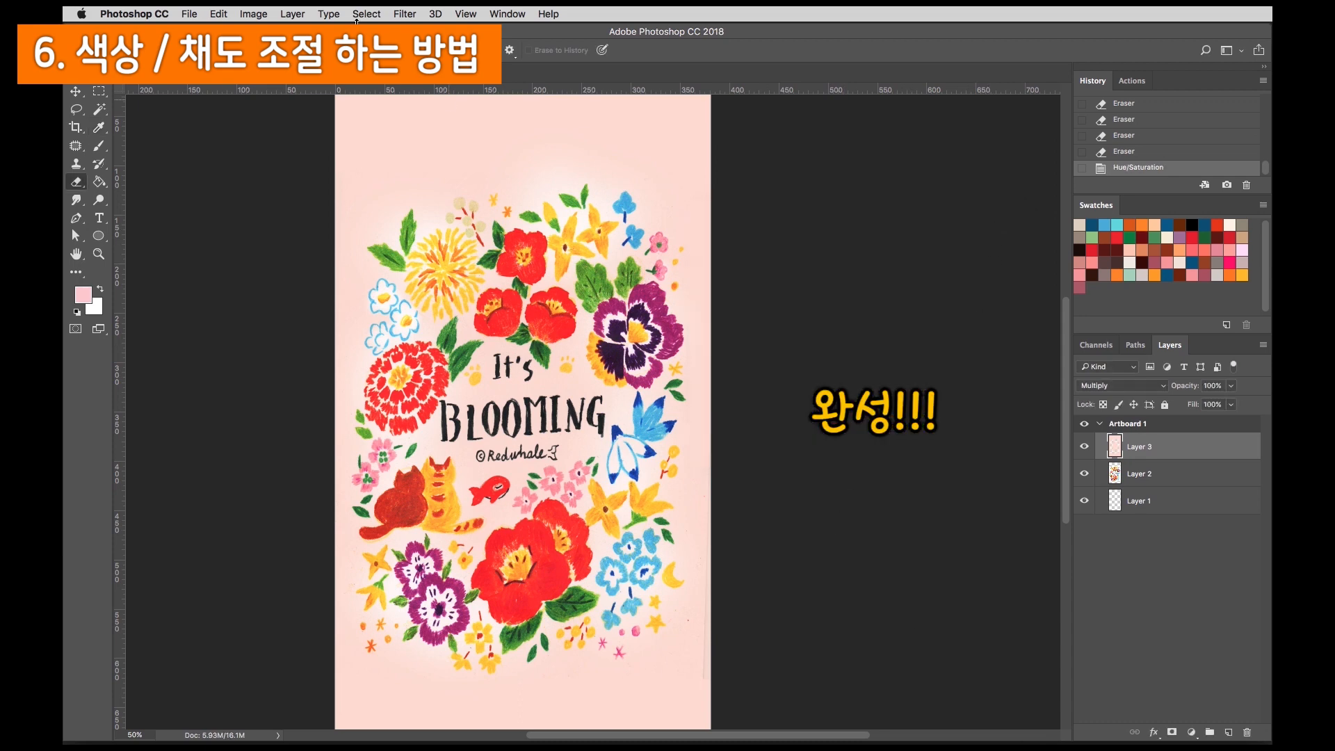
# Save the wallpaper to the desktop as a JPEG named 배경화면, replacing the existing file, at Maximum quality 12.
pyautogui.click(199, 15)
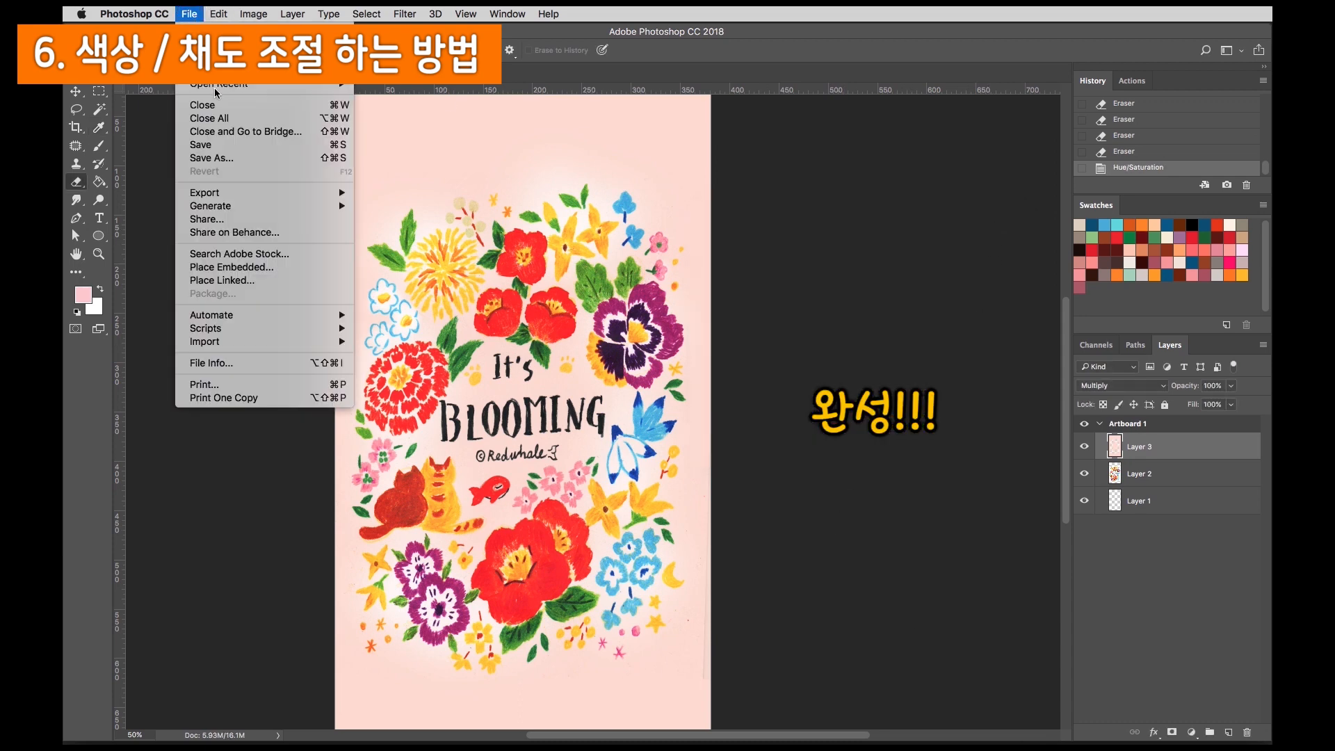
pyautogui.click(228, 148)
pyautogui.moveTo(834, 156); pyautogui.dragTo(531, 128)
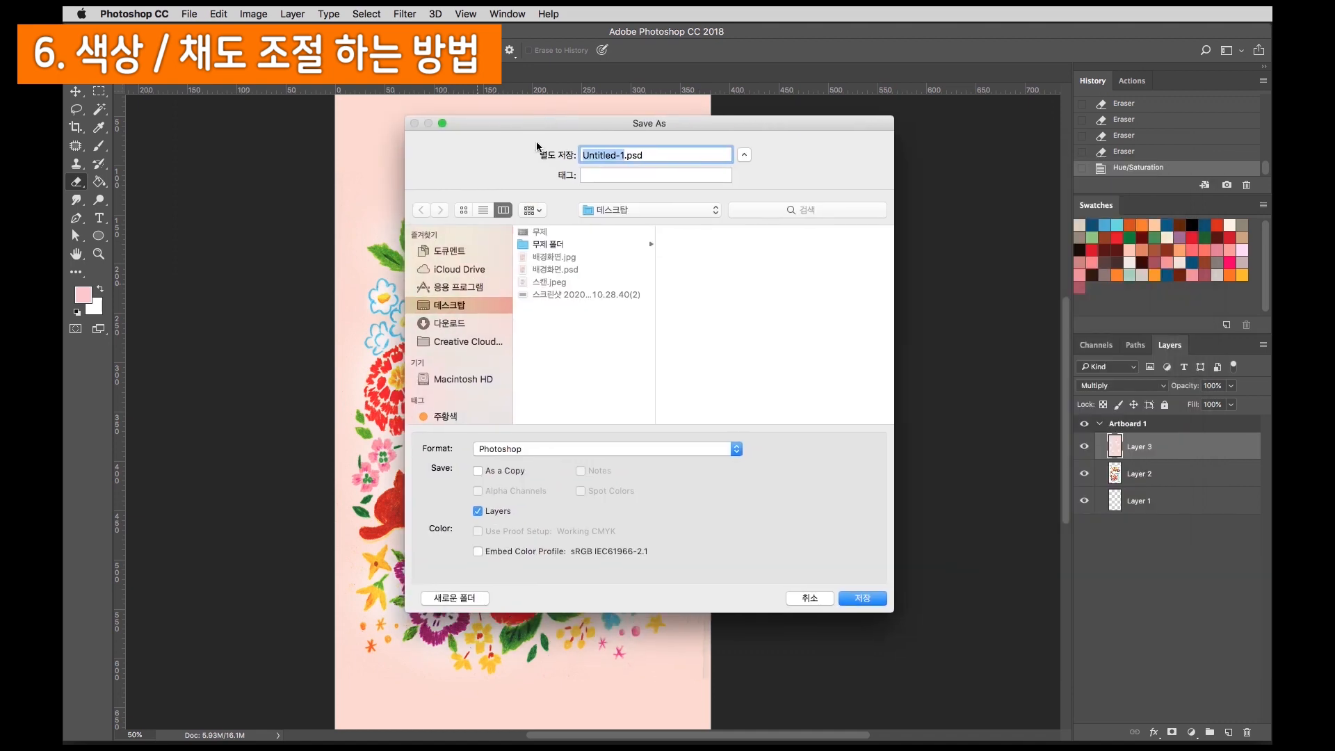
pyautogui.click(519, 450)
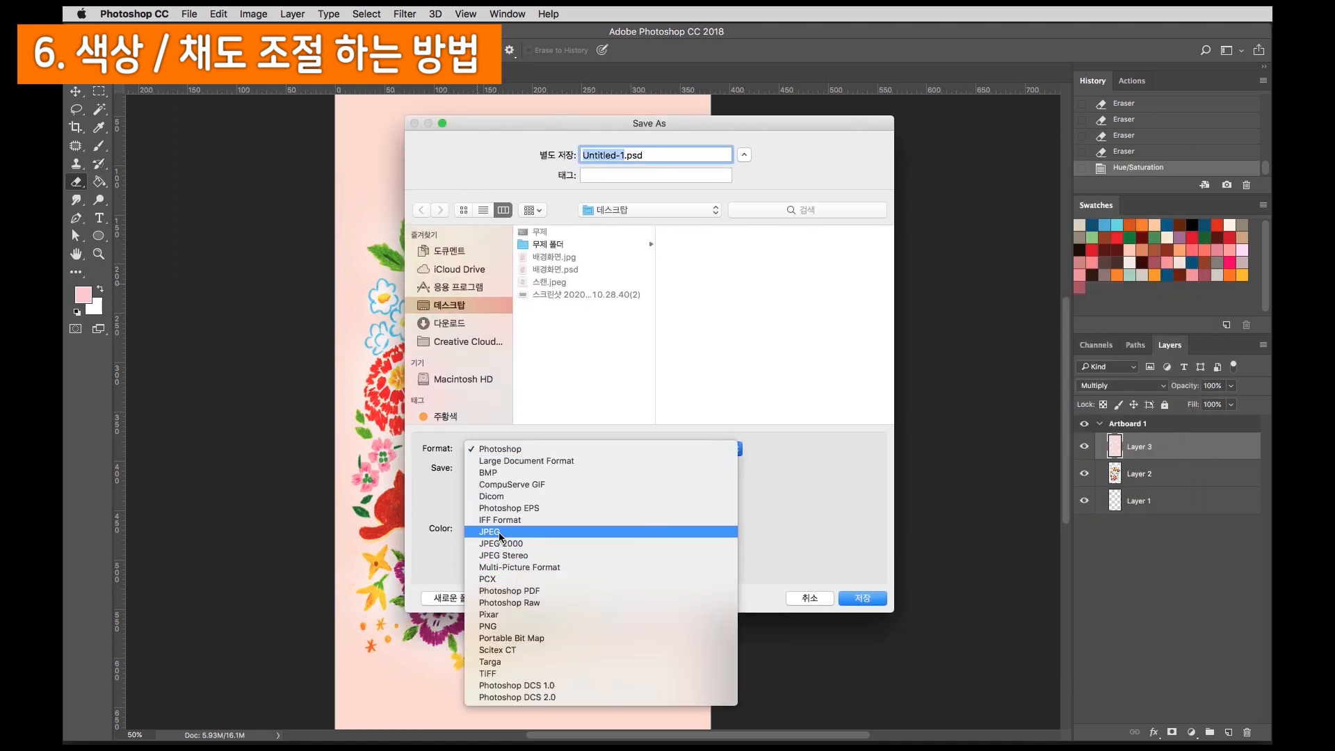
pyautogui.write('배경화면')
pyautogui.click(862, 598)
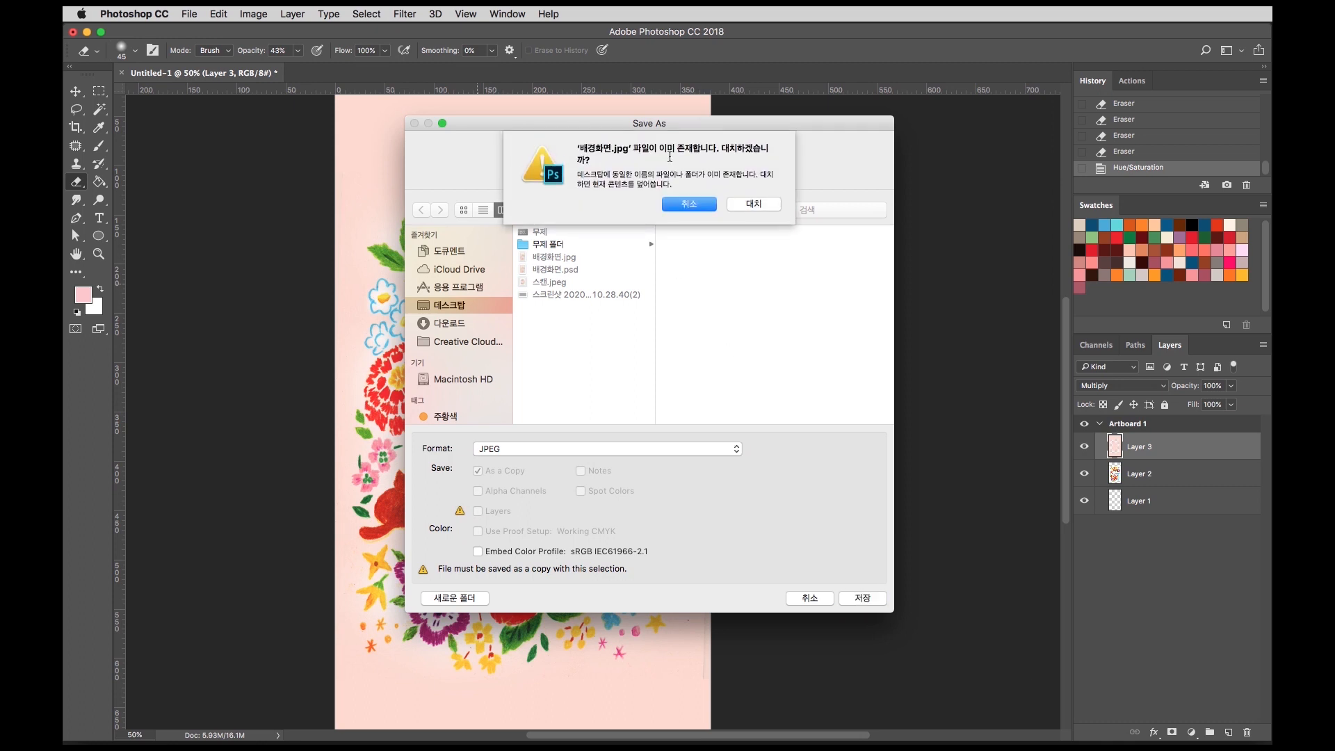
pyautogui.click(774, 204)
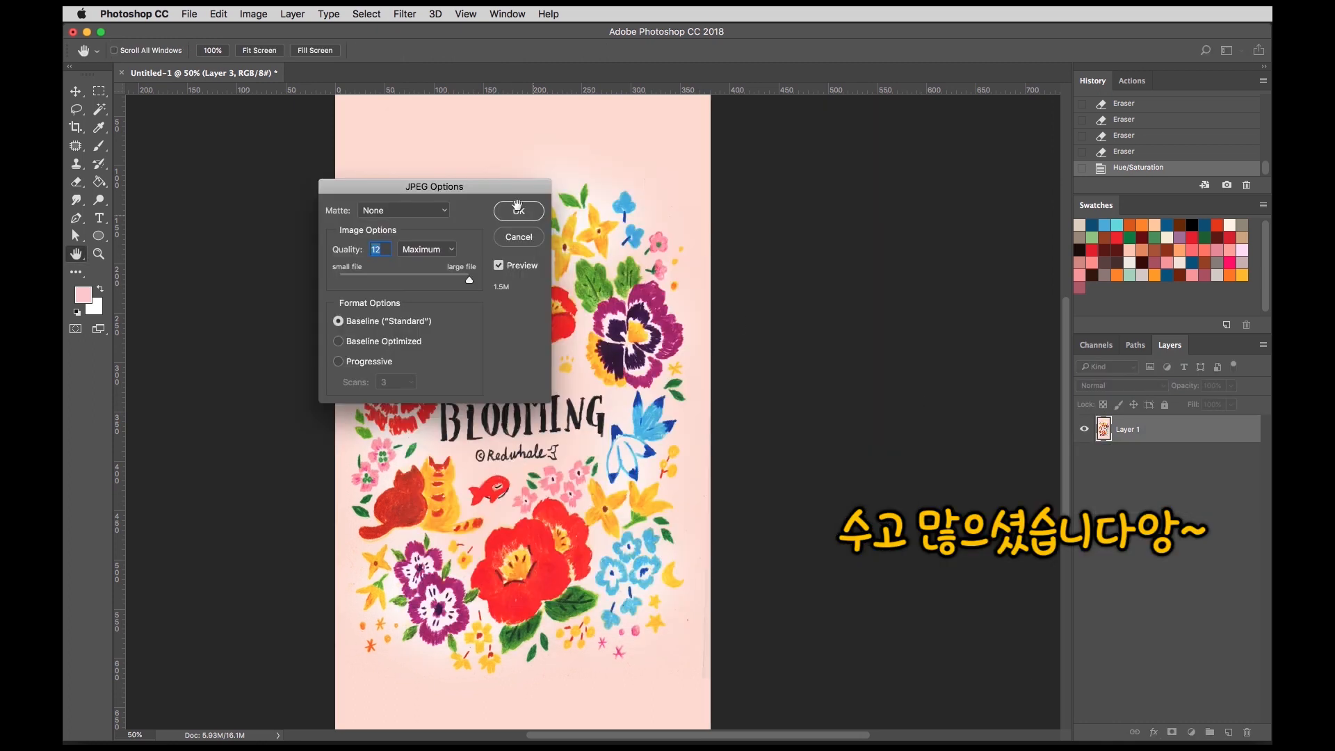
pyautogui.click(509, 212)
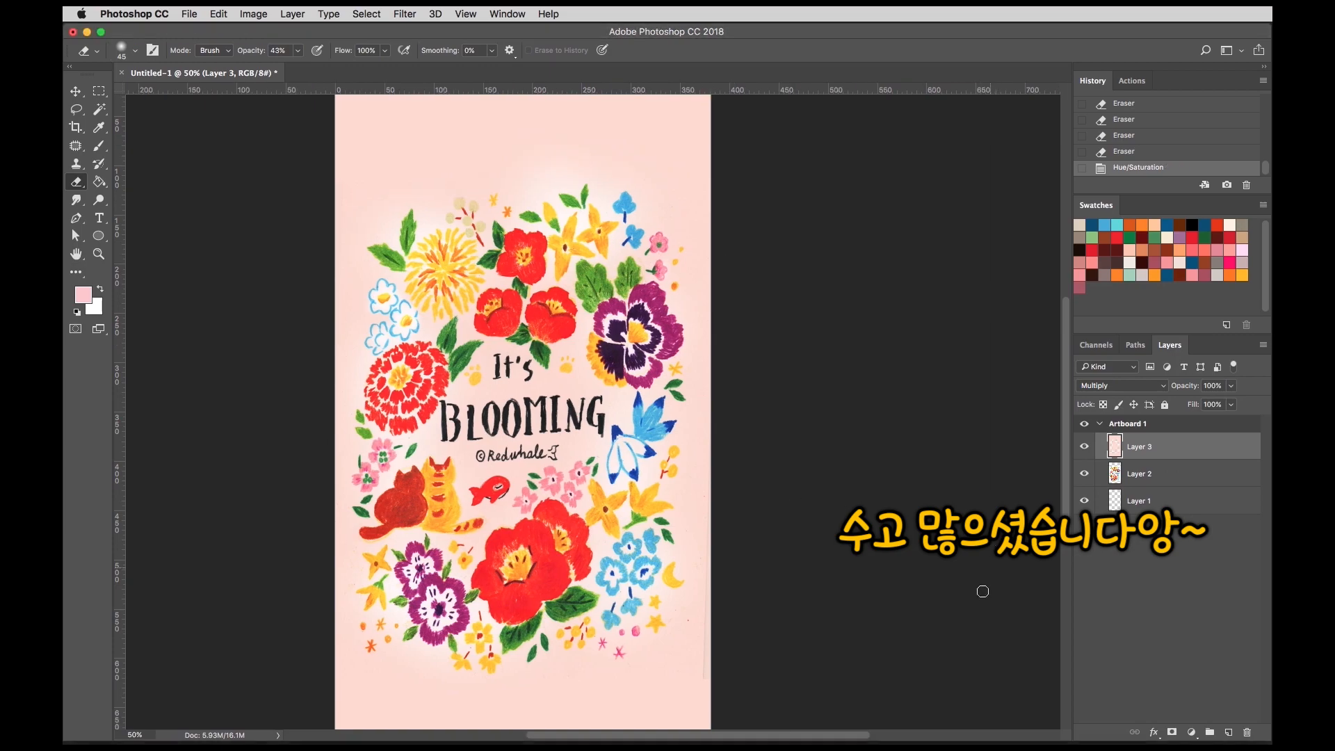